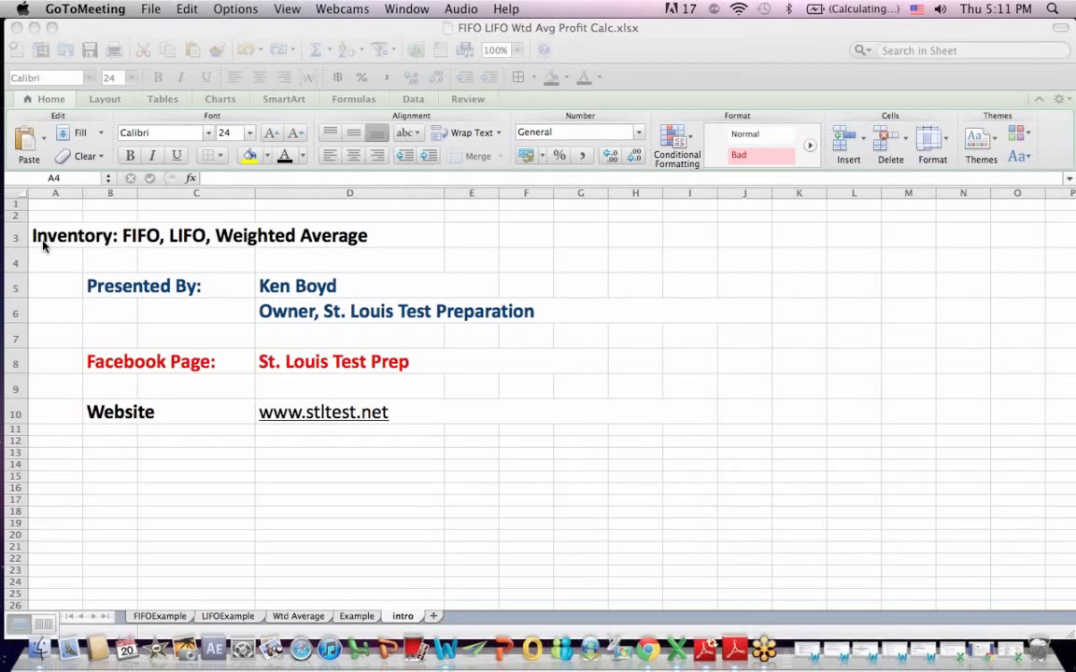
# - Review the intro sheet's title, presenter details, Facebook page and website entries
pyautogui.click(53, 212)
pyautogui.click(58, 229)
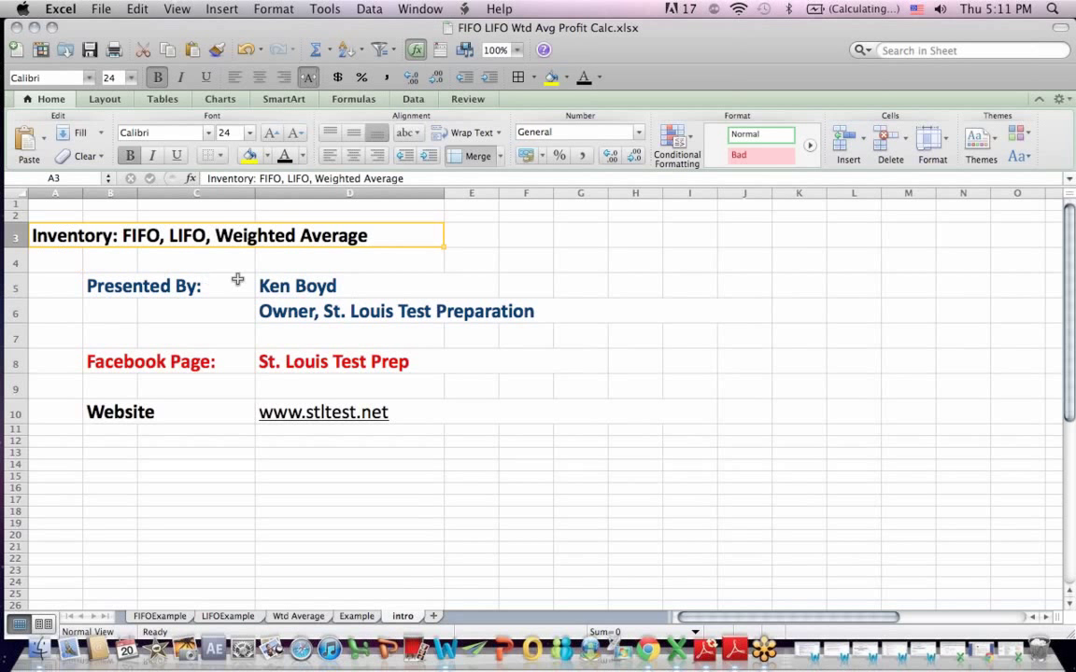
pyautogui.click(288, 285)
pyautogui.click(289, 311)
pyautogui.click(269, 369)
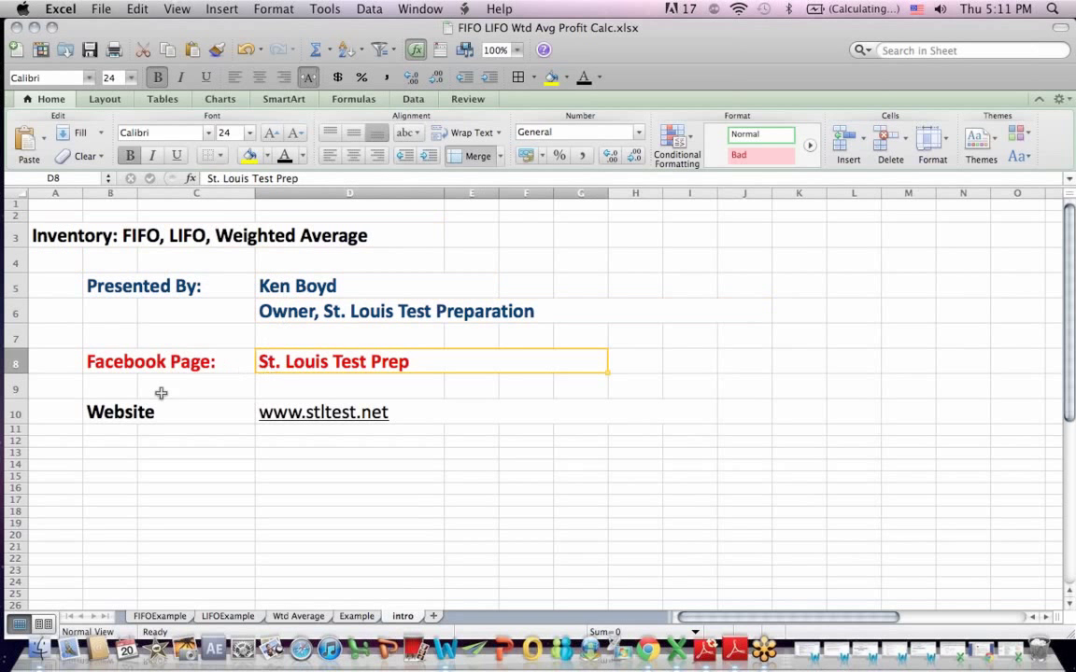
pyautogui.click(113, 415)
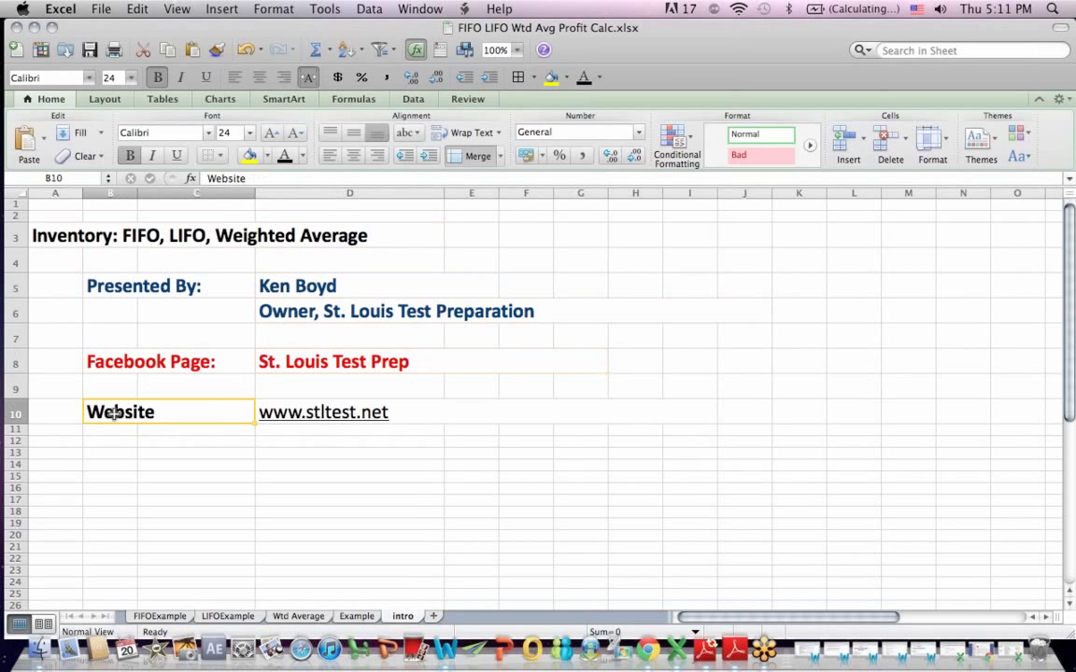
# - Switch to the FIFOExample sheet and highlight the note about rising prices in row 4
pyautogui.click(159, 616)
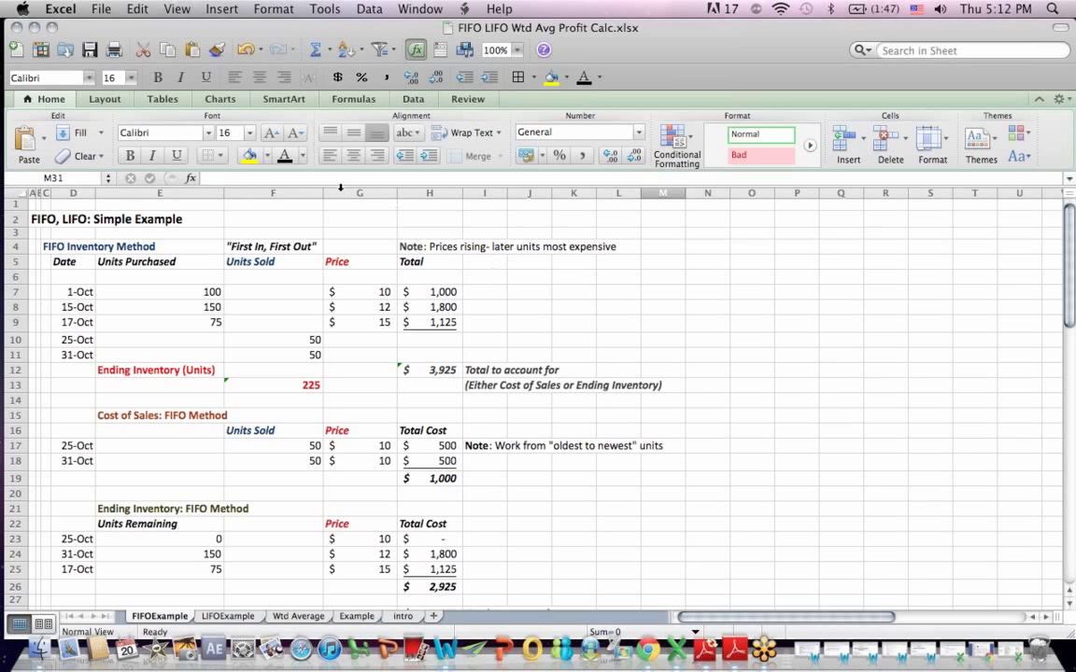
pyautogui.moveTo(45, 246); pyautogui.dragTo(635, 238)
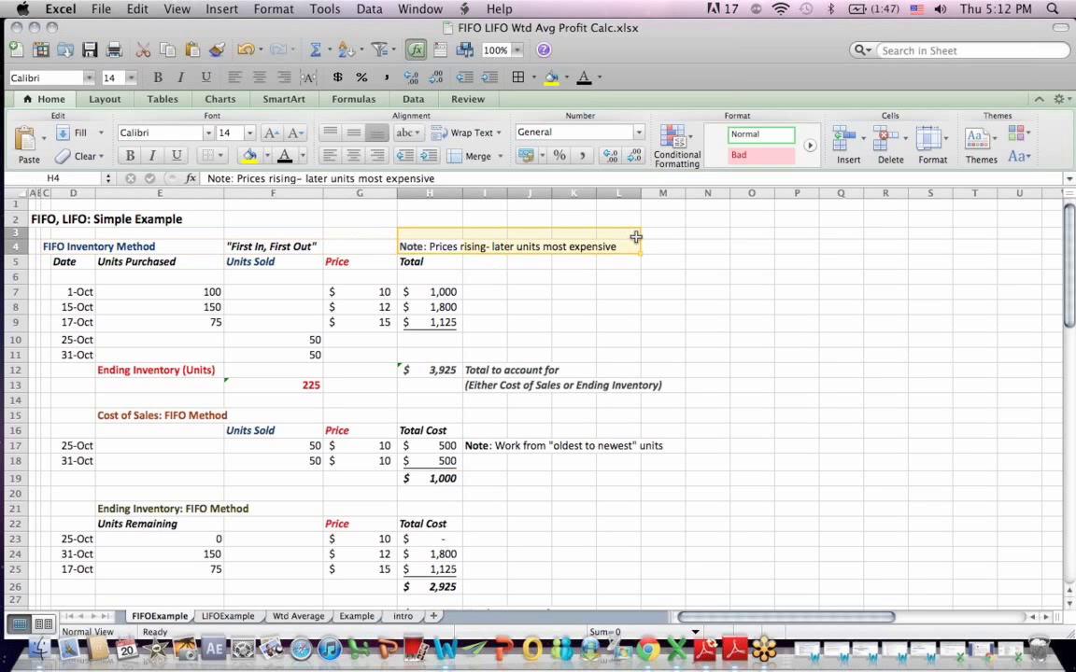
pyautogui.press('XF86AudioMute')
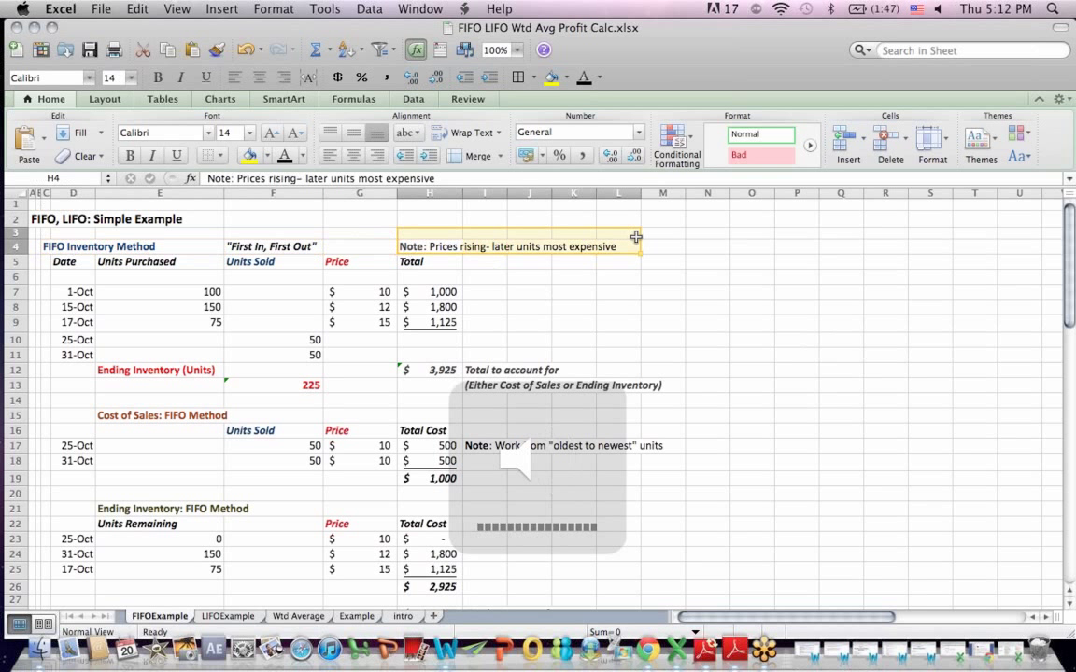
pyautogui.press('XF86AudioRaiseVolume')
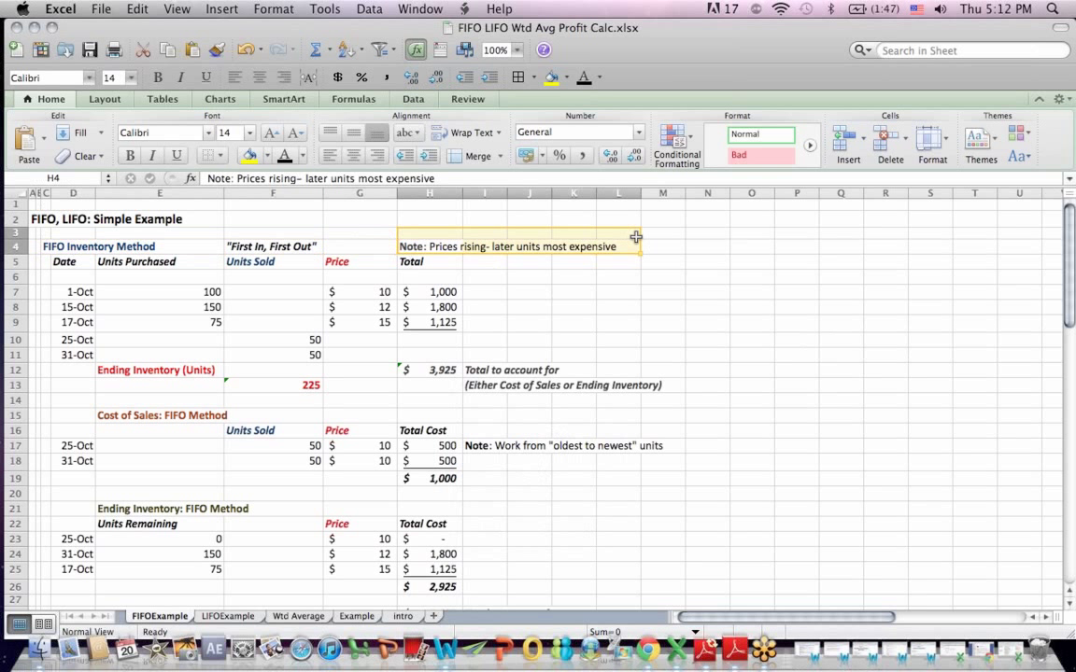
pyautogui.press('XF86AudioMute')
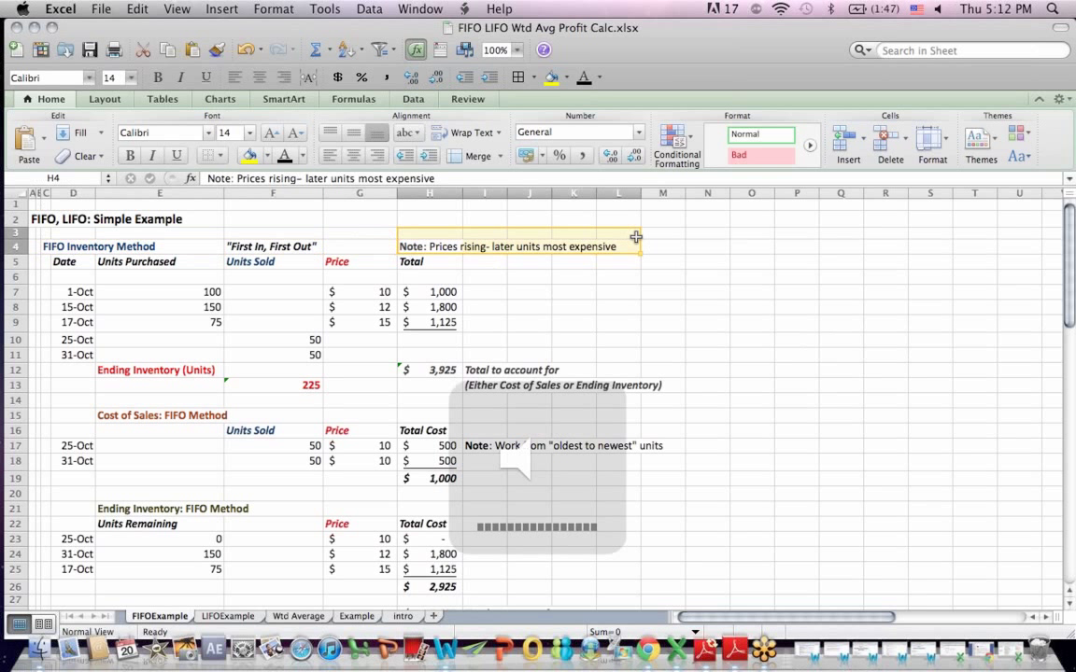
pyautogui.press('XF86AudioMute')
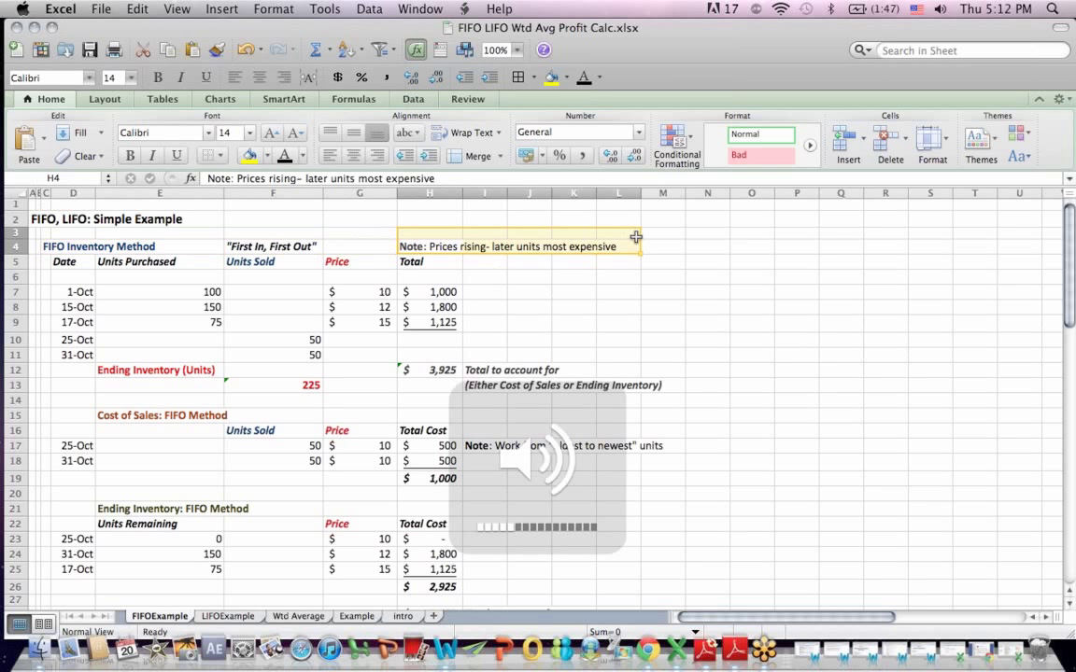
pyautogui.press('XF86AudioRaiseVolume')
pyautogui.press('XF86AudioRaiseVolume')
pyautogui.press('XF86AudioRaiseVolume')
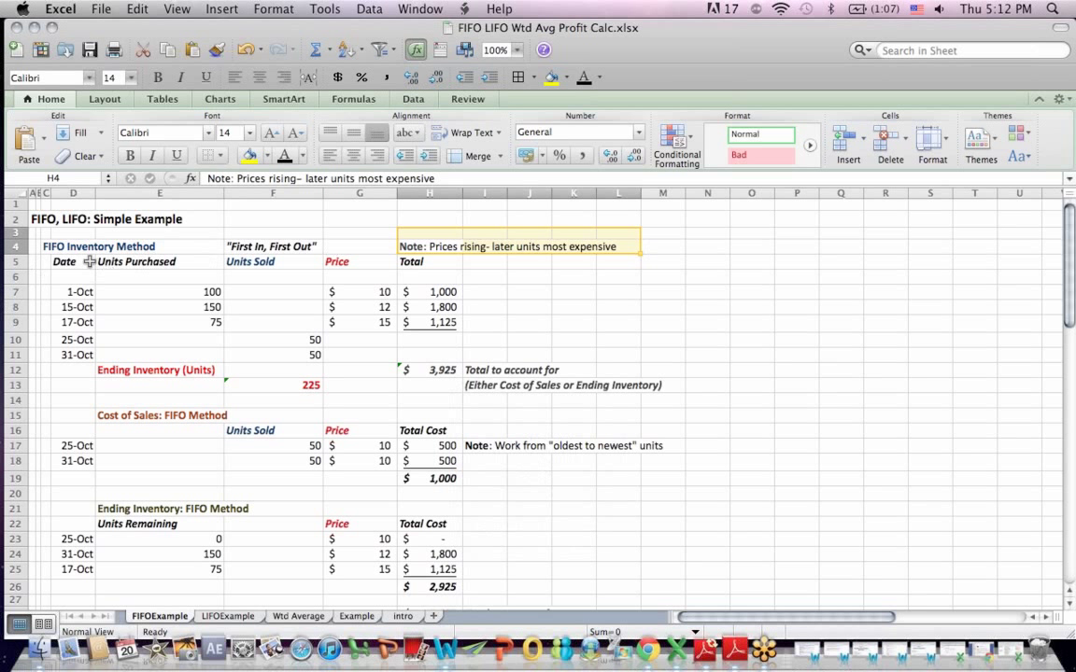
# - Examine the Date and Units Purchased columns, highlighting the 1-Oct, 15-Oct and 17-Oct purchases
pyautogui.moveTo(81, 268); pyautogui.dragTo(74, 355)
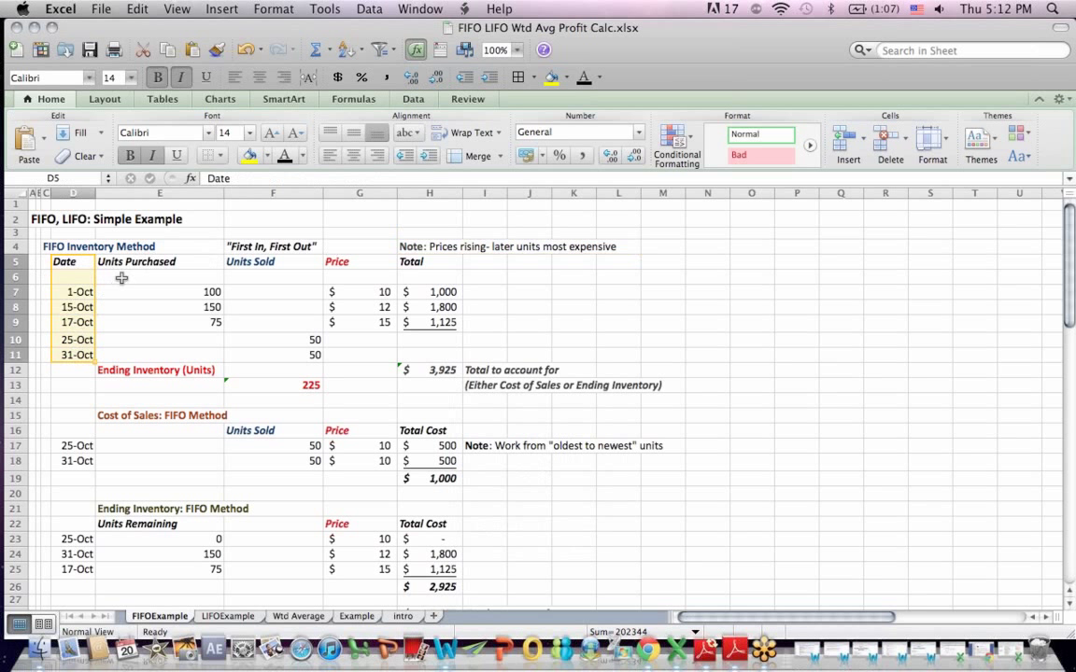
pyautogui.moveTo(145, 264); pyautogui.dragTo(148, 324)
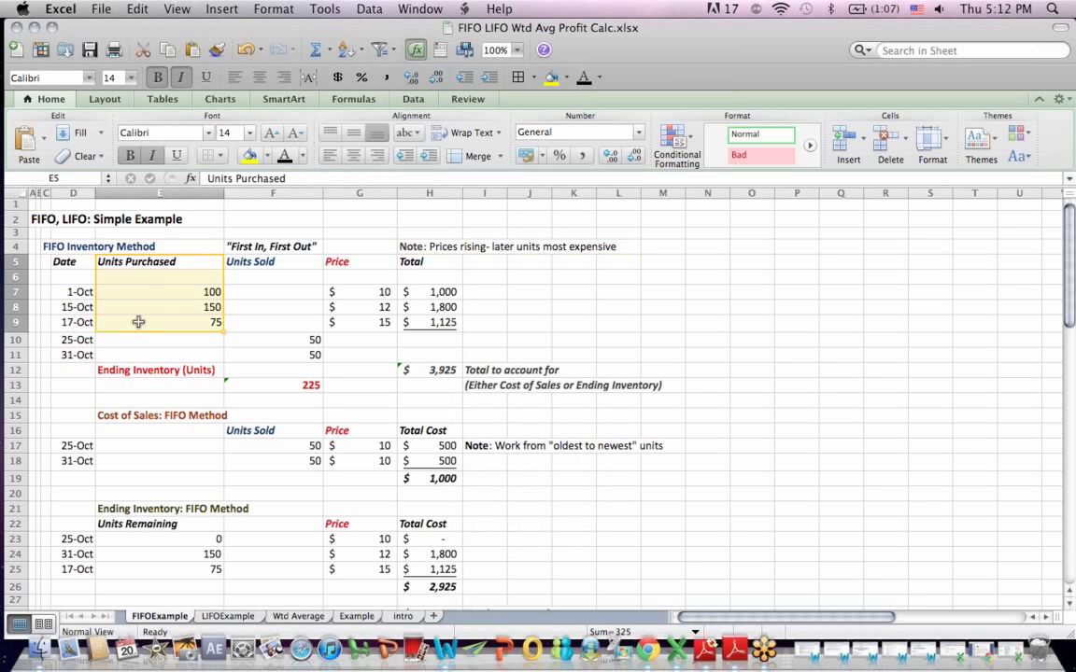
pyautogui.moveTo(72, 292); pyautogui.dragTo(186, 325)
pyautogui.moveTo(64, 291); pyautogui.dragTo(186, 292)
pyautogui.moveTo(89, 307); pyautogui.dragTo(203, 318)
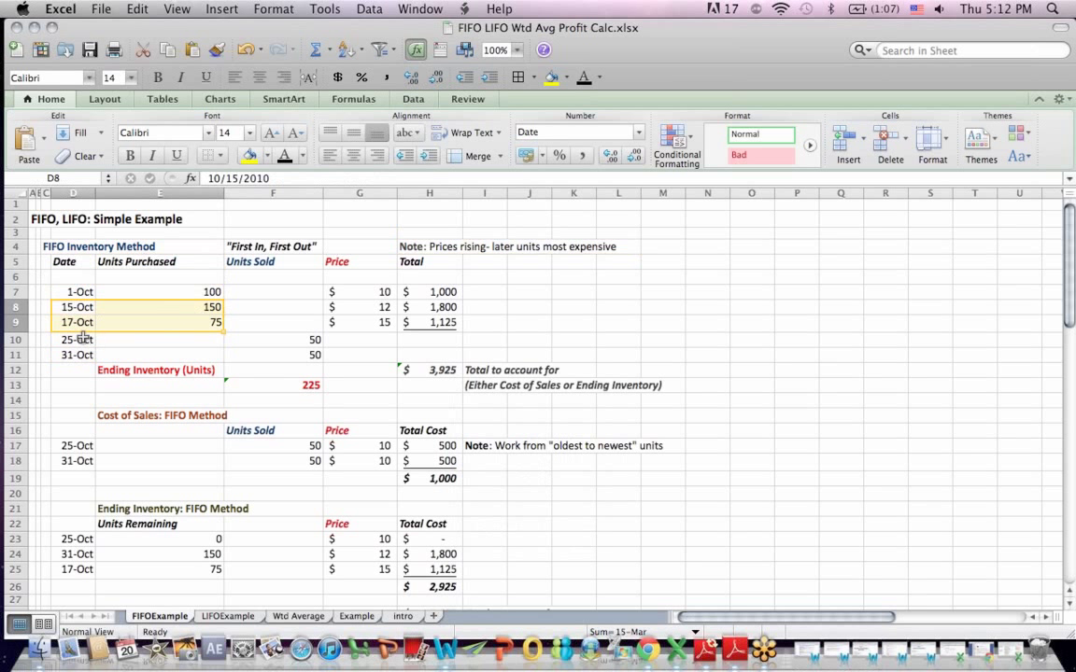
# - Examine the Units Sold column and the sales dated 25-Oct and 31-Oct in rows 10 and 11
pyautogui.moveTo(84, 339); pyautogui.dragTo(318, 357)
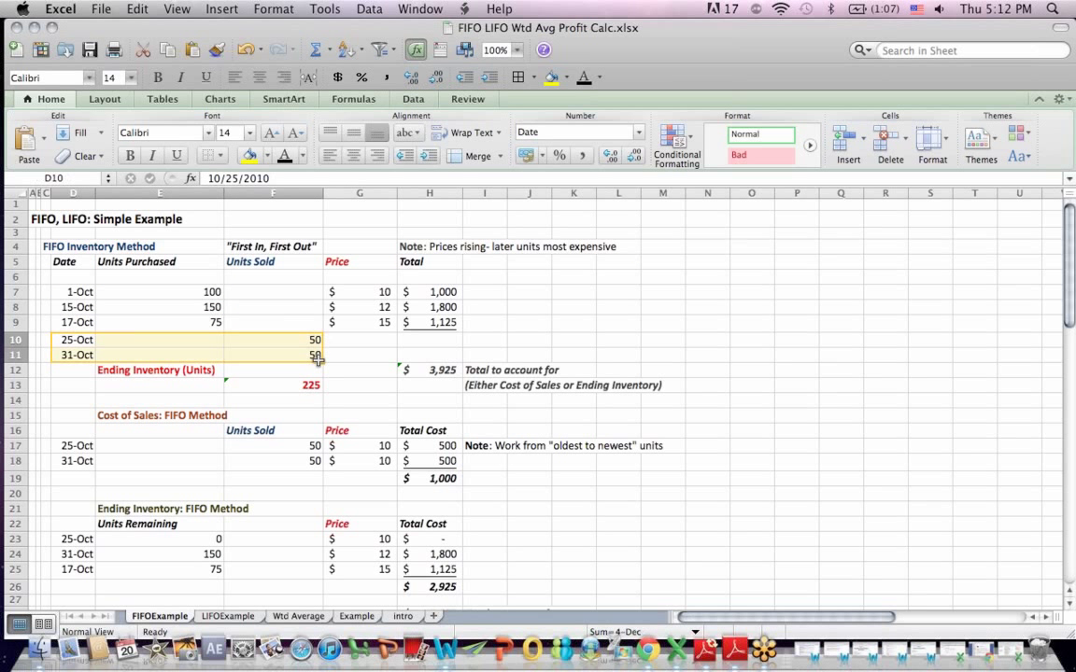
pyautogui.moveTo(274, 261); pyautogui.dragTo(304, 366)
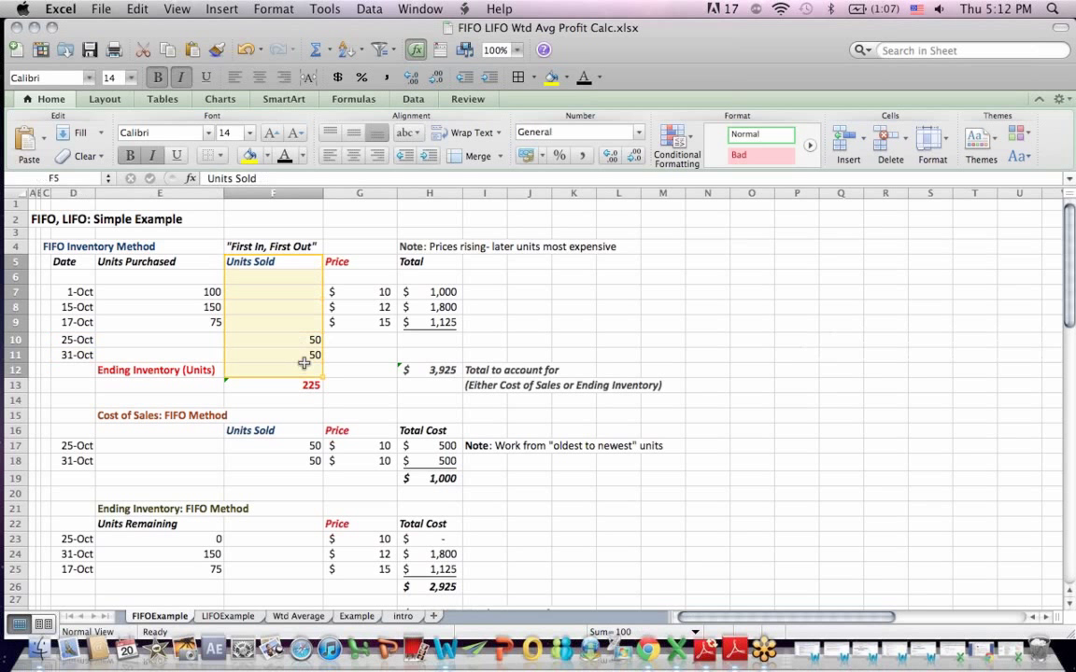
pyautogui.click(261, 342)
pyautogui.click(79, 342)
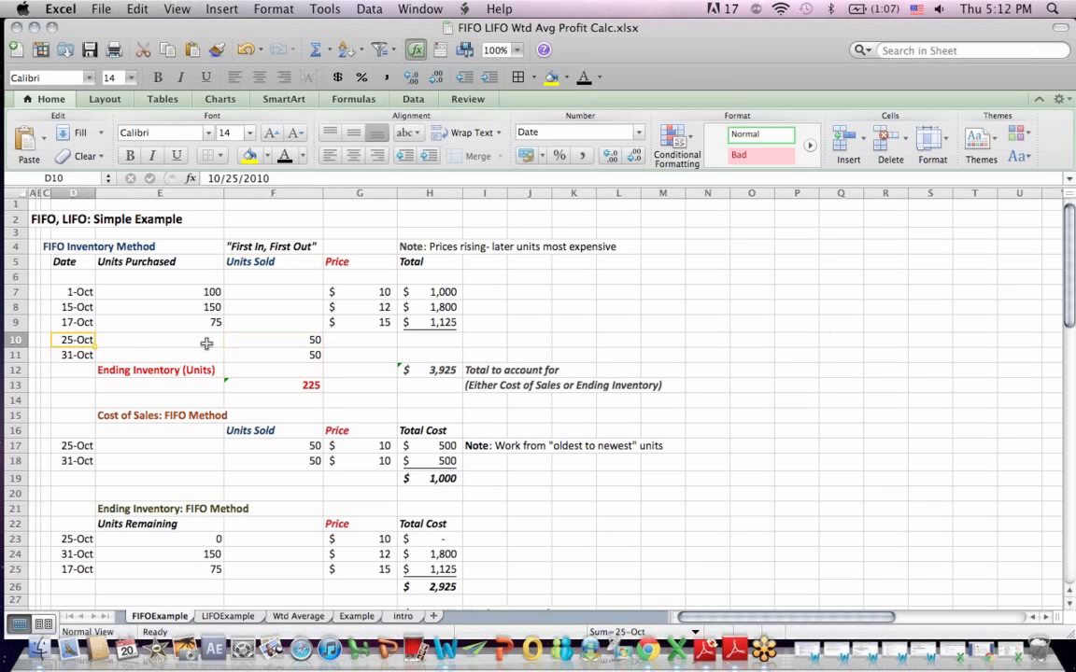
pyautogui.click(297, 355)
pyautogui.click(71, 355)
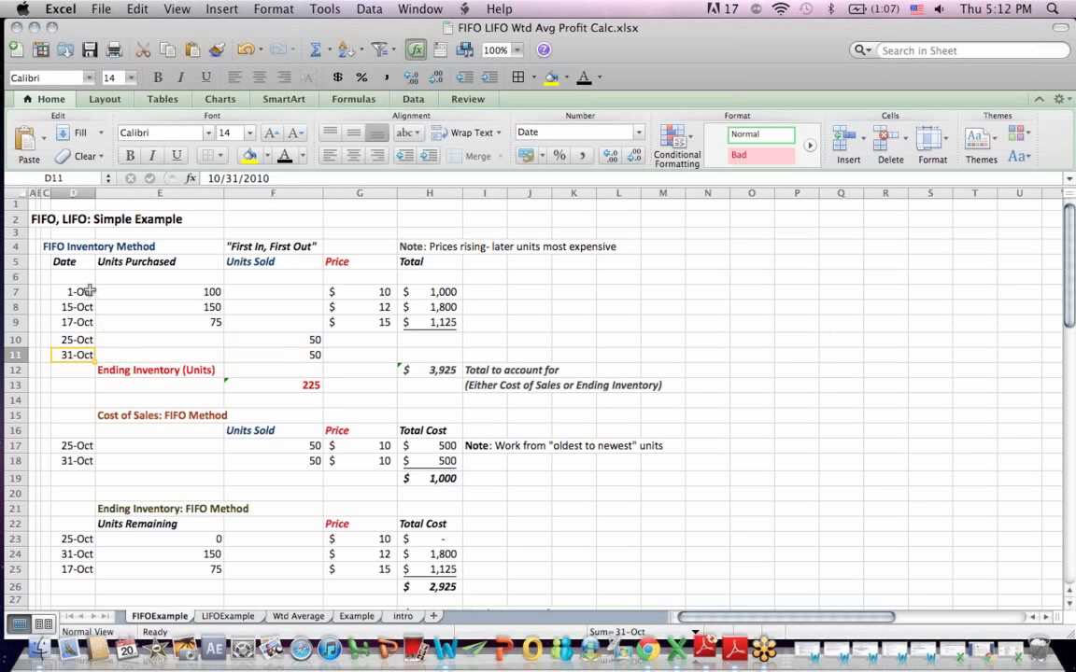
# - Examine the units and prices of the three purchases and the formulas behind their totals in H7 to H9
pyautogui.moveTo(87, 292); pyautogui.dragTo(377, 328)
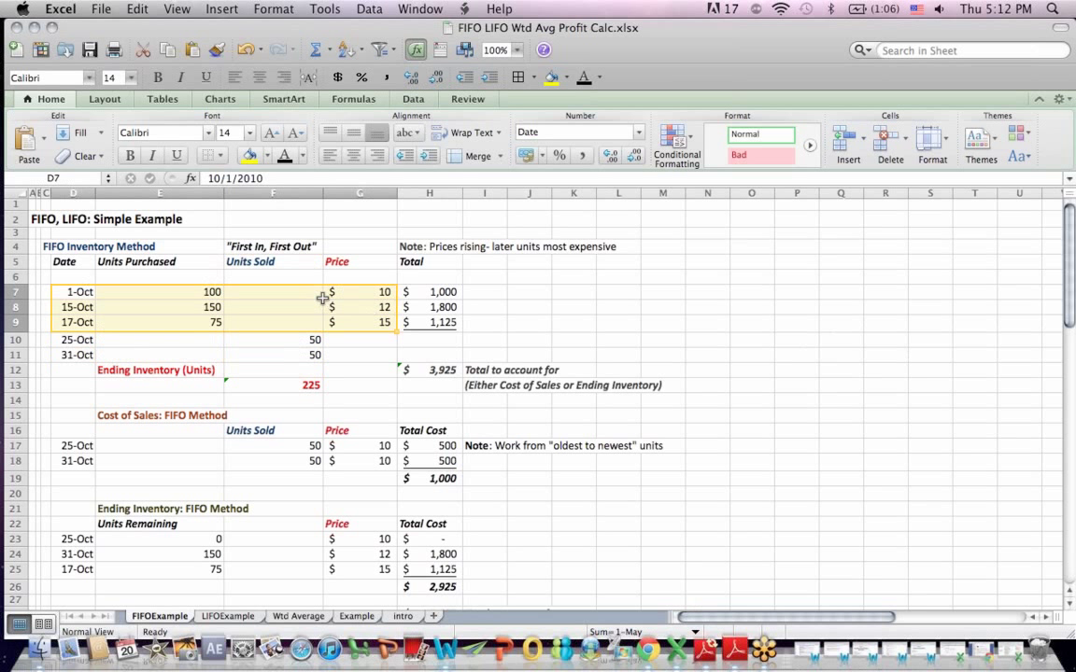
pyautogui.press('XF86MonBrightnessUp')
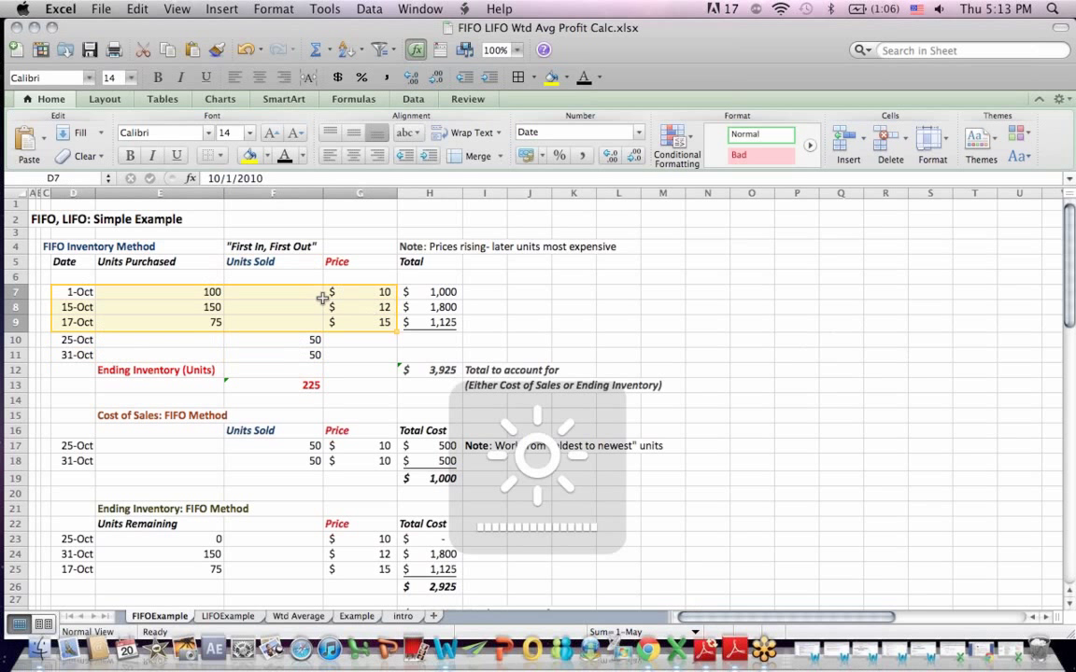
pyautogui.click(567, 279)
pyautogui.click(444, 293)
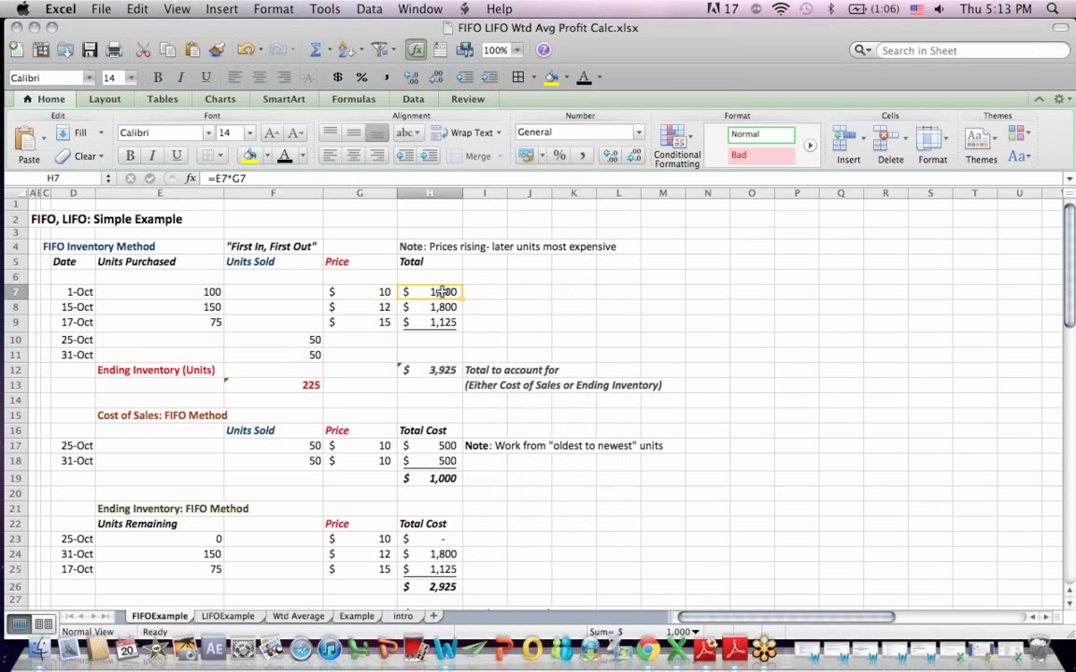
pyautogui.click(225, 177)
pyautogui.press('Return')
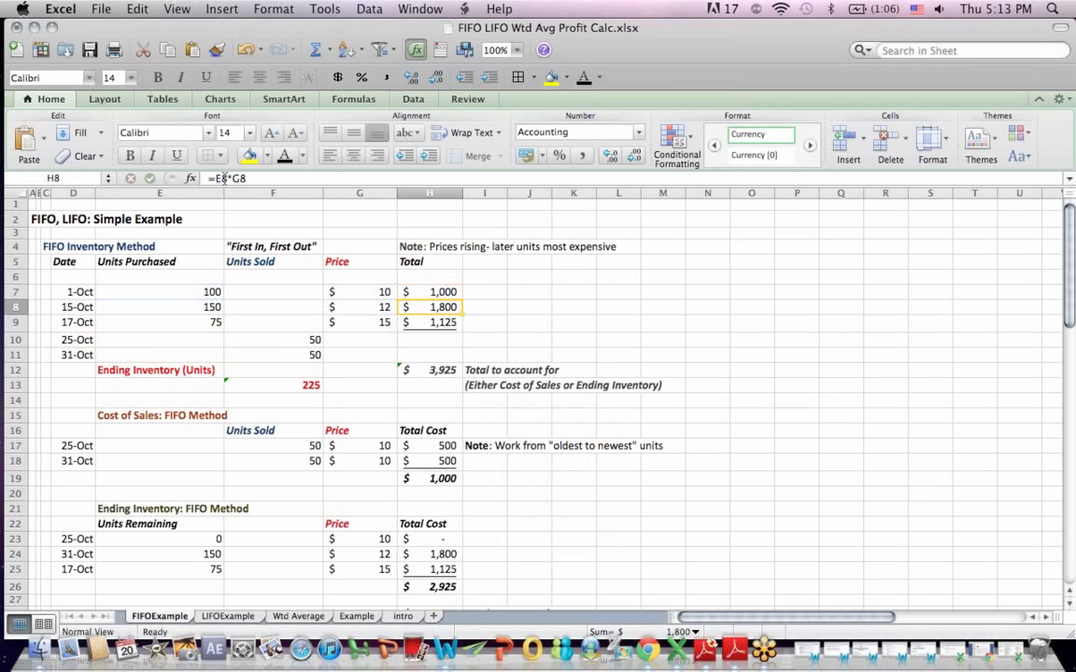
pyautogui.click(225, 177)
pyautogui.press('Return')
pyautogui.click(223, 177)
pyautogui.press('Return')
# - Inspect the formula for the total to account for in H12 and highlight the explanatory note in row 13
pyautogui.click(456, 369)
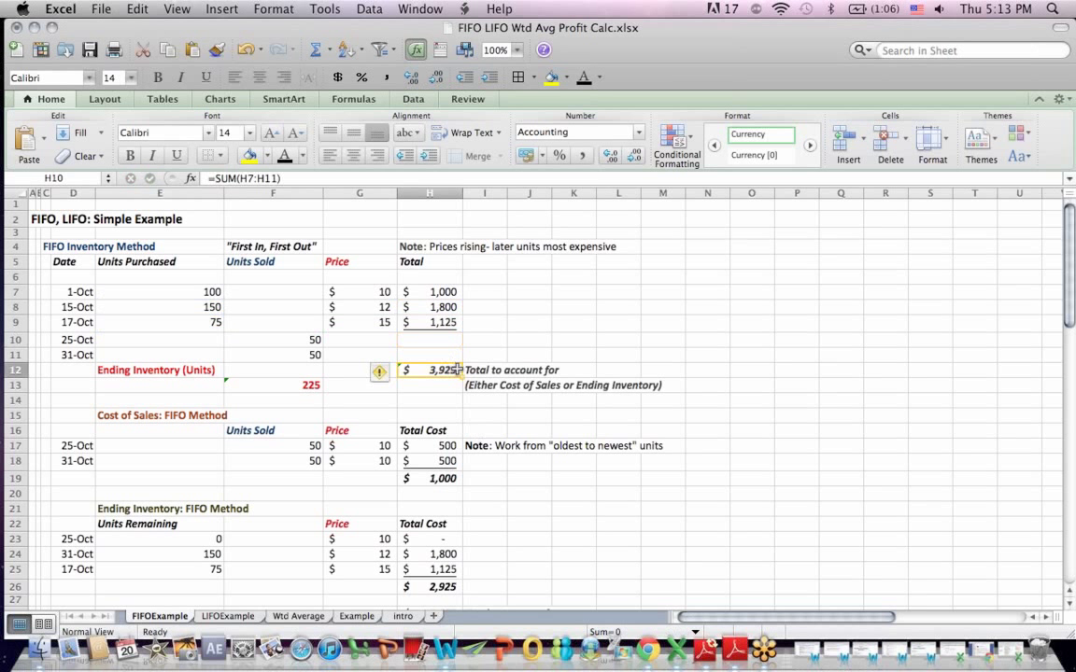
pyautogui.click(254, 177)
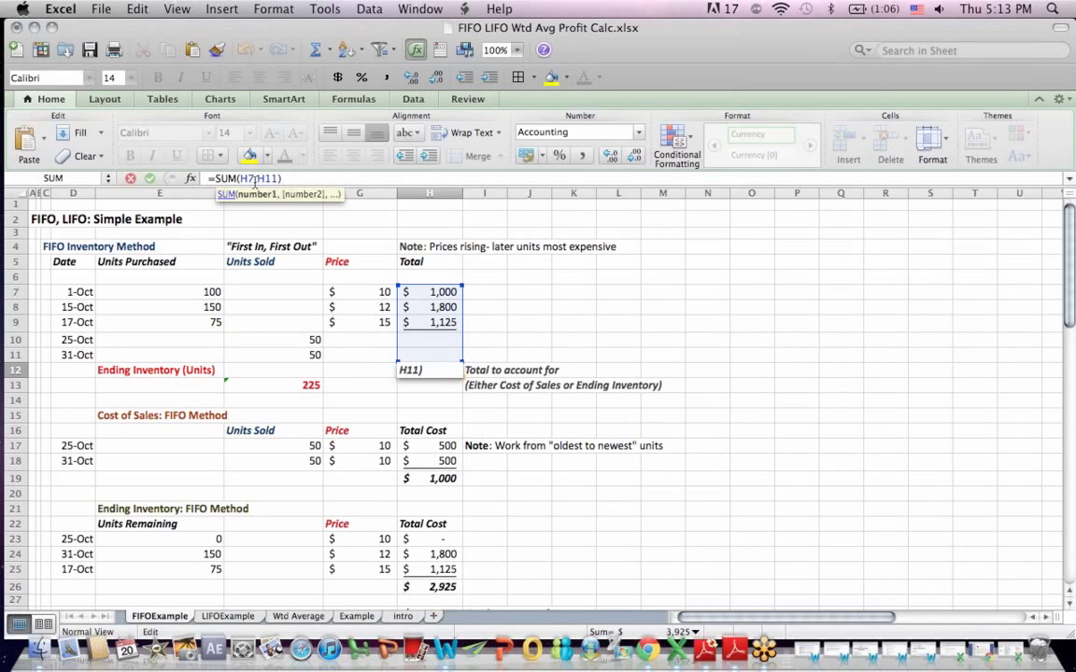
pyautogui.press('Return')
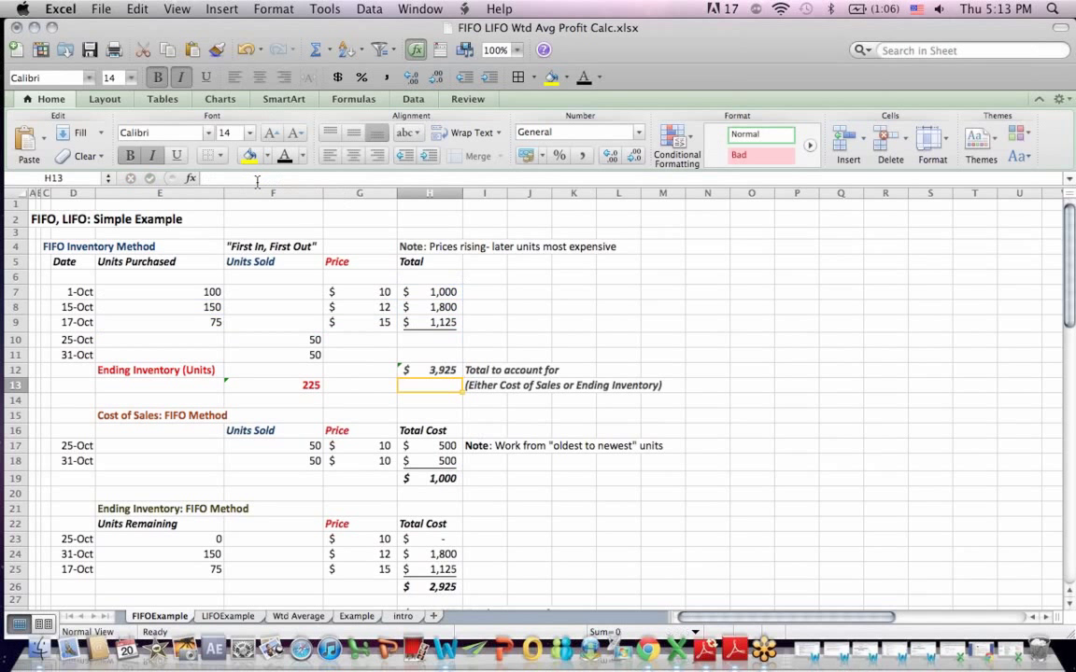
pyautogui.click(421, 370)
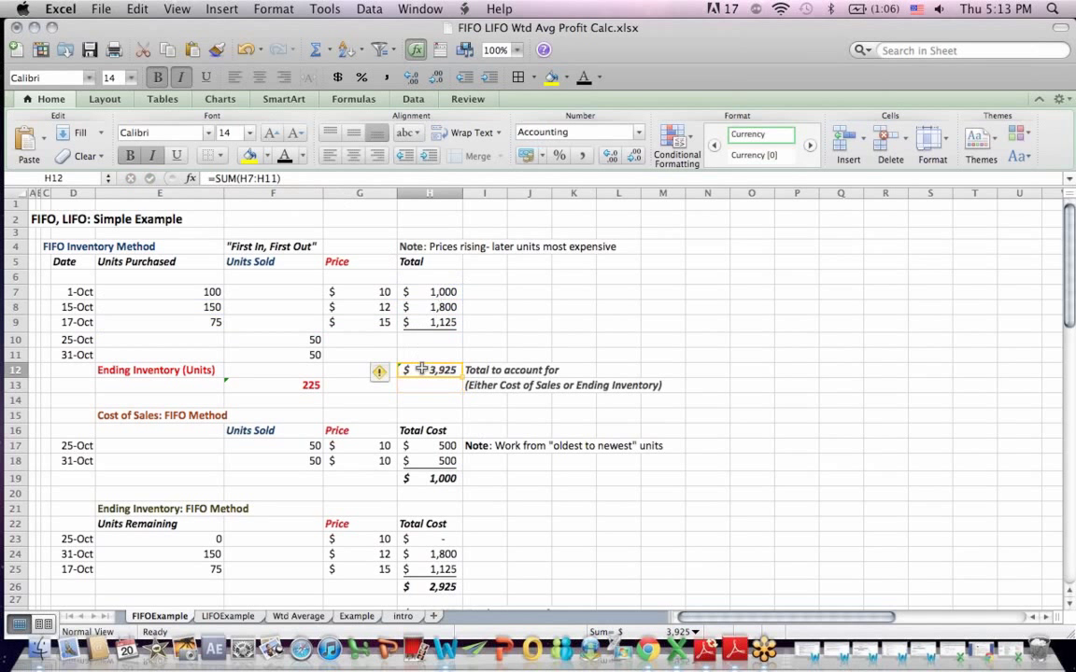
pyautogui.click(513, 390)
pyautogui.moveTo(515, 389); pyautogui.dragTo(676, 385)
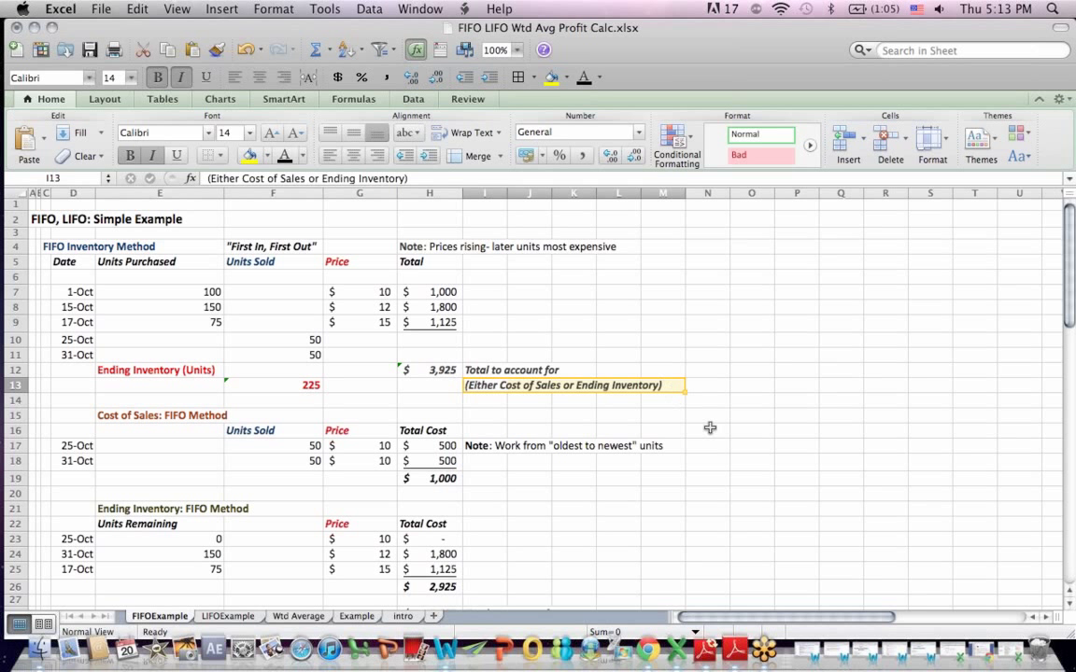
pyautogui.click(688, 476)
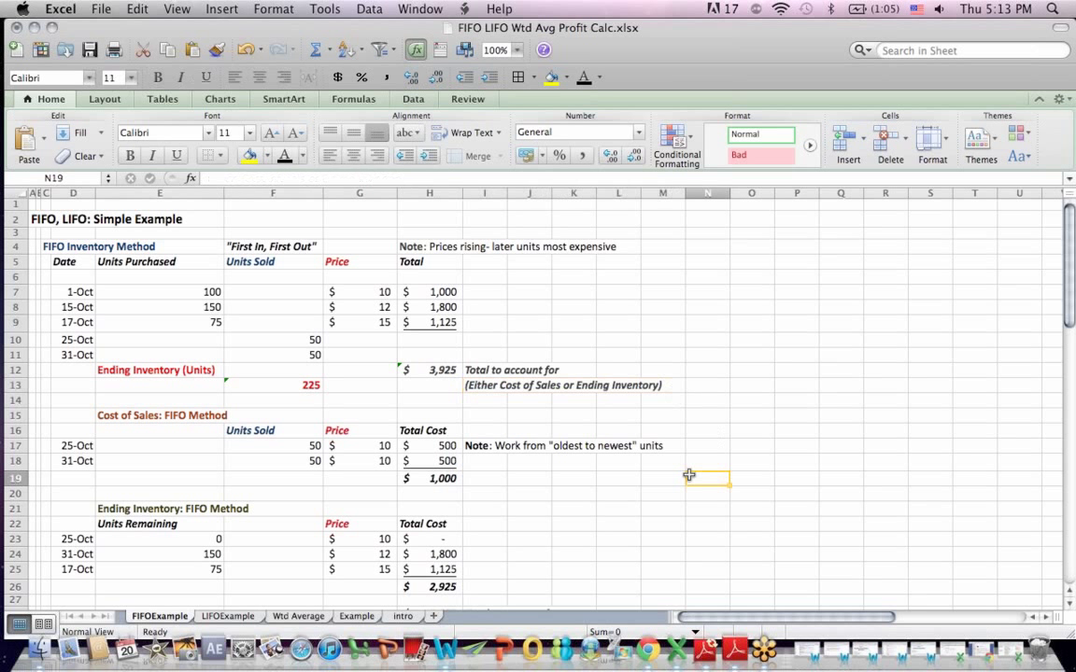
# - Examine the FIFO cost of the 25-Oct sale: the "oldest to newest" note, units sold, 1-Oct purchase price and H17 formula
pyautogui.moveTo(479, 446); pyautogui.dragTo(657, 449)
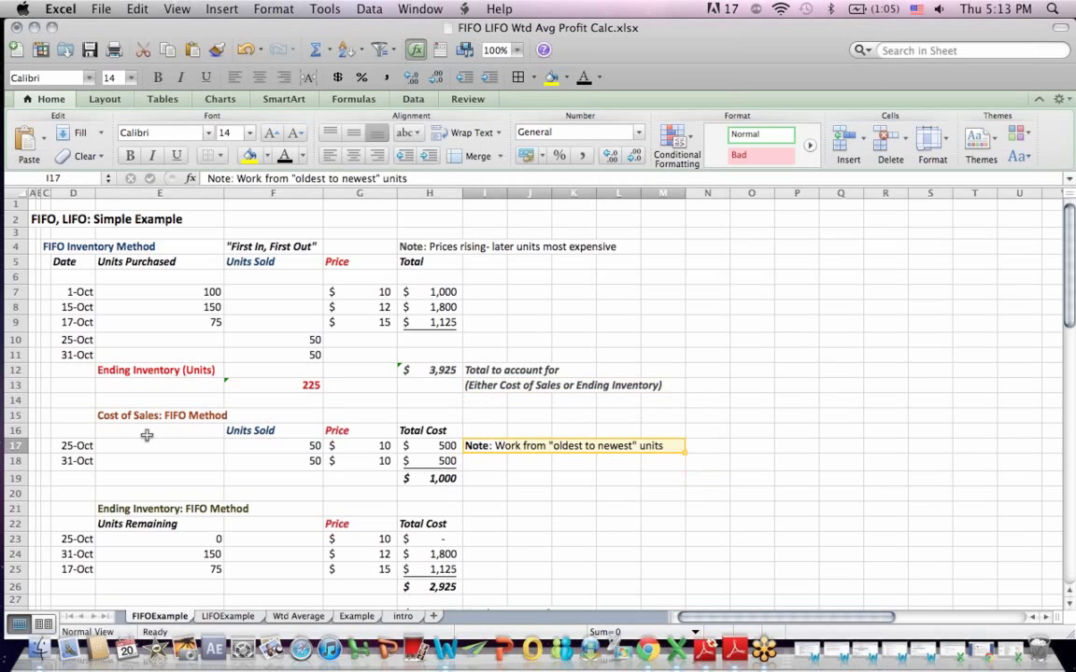
pyautogui.click(79, 458)
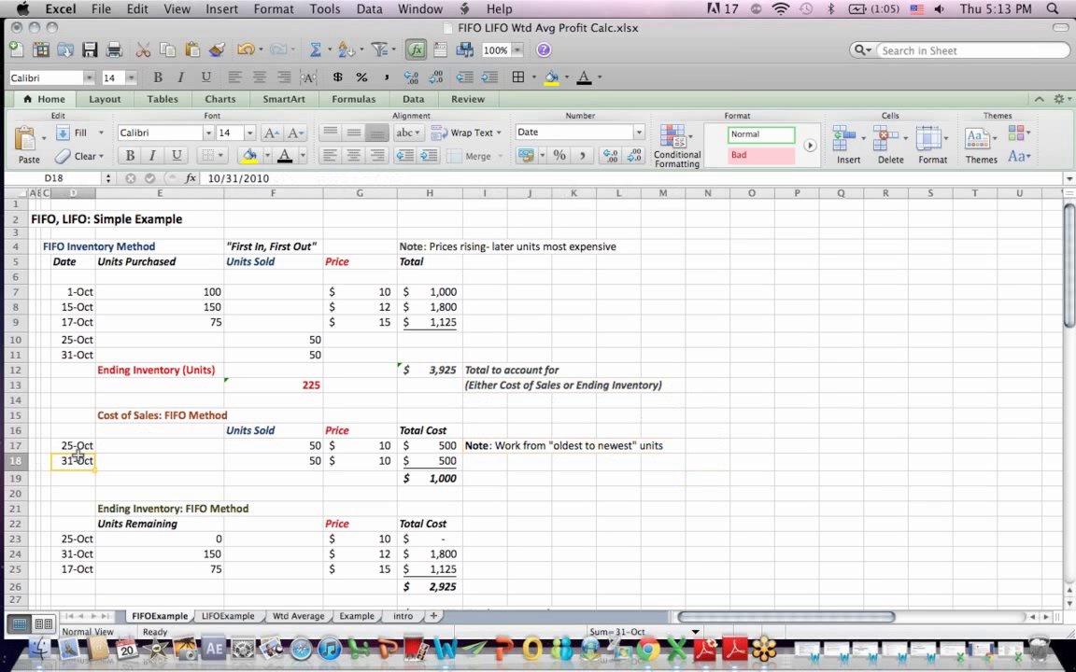
pyautogui.click(309, 446)
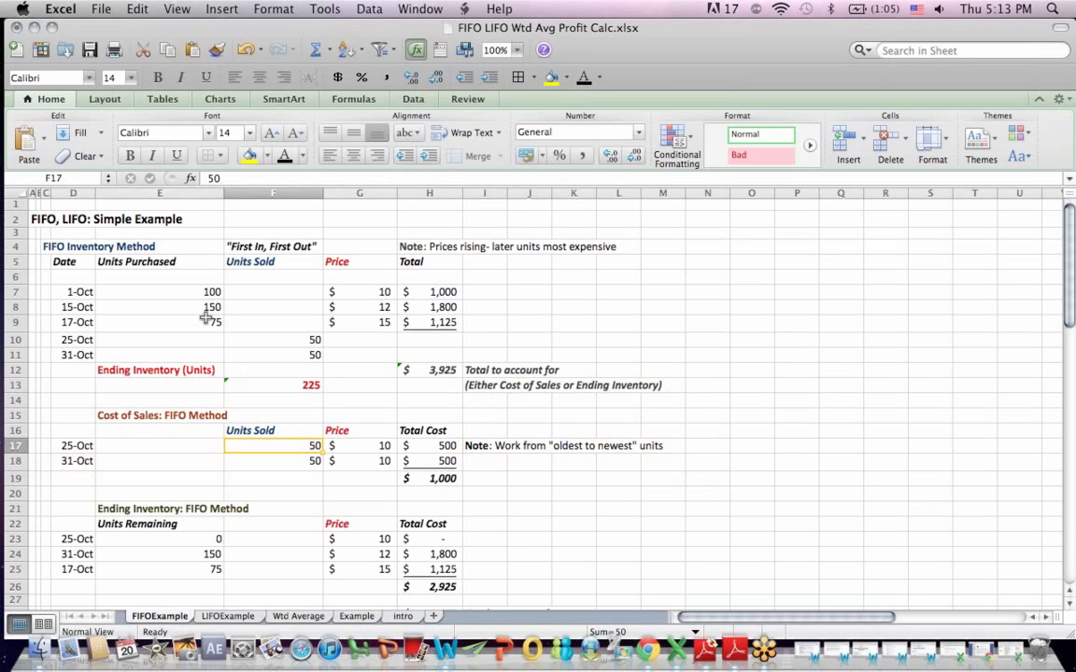
pyautogui.click(184, 291)
pyautogui.moveTo(185, 291); pyautogui.dragTo(358, 291)
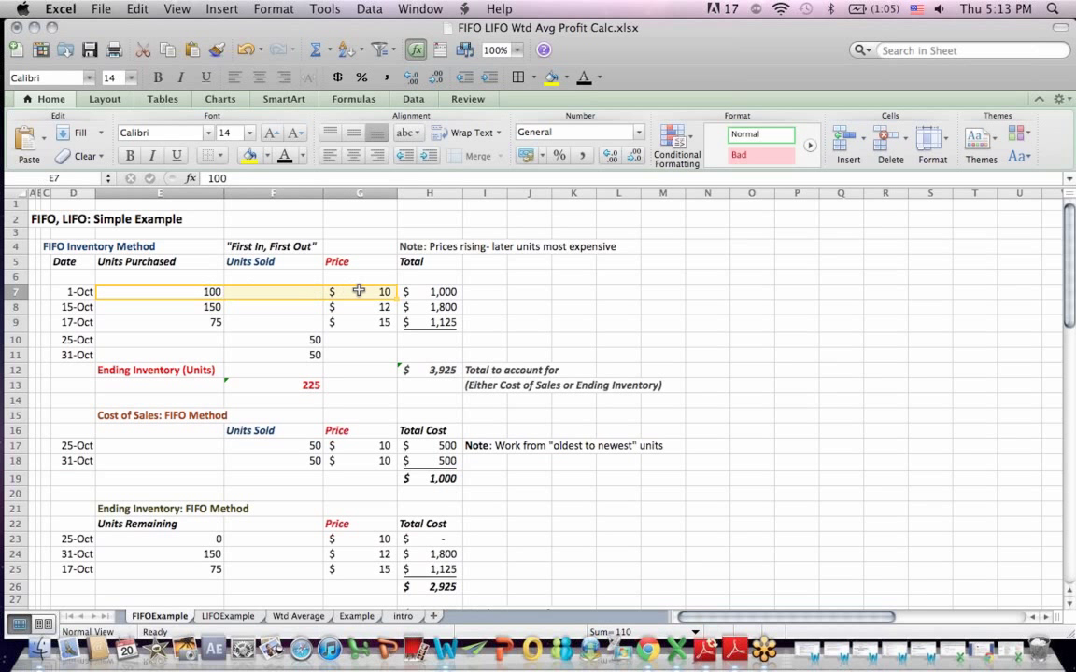
pyautogui.click(428, 446)
pyautogui.click(237, 179)
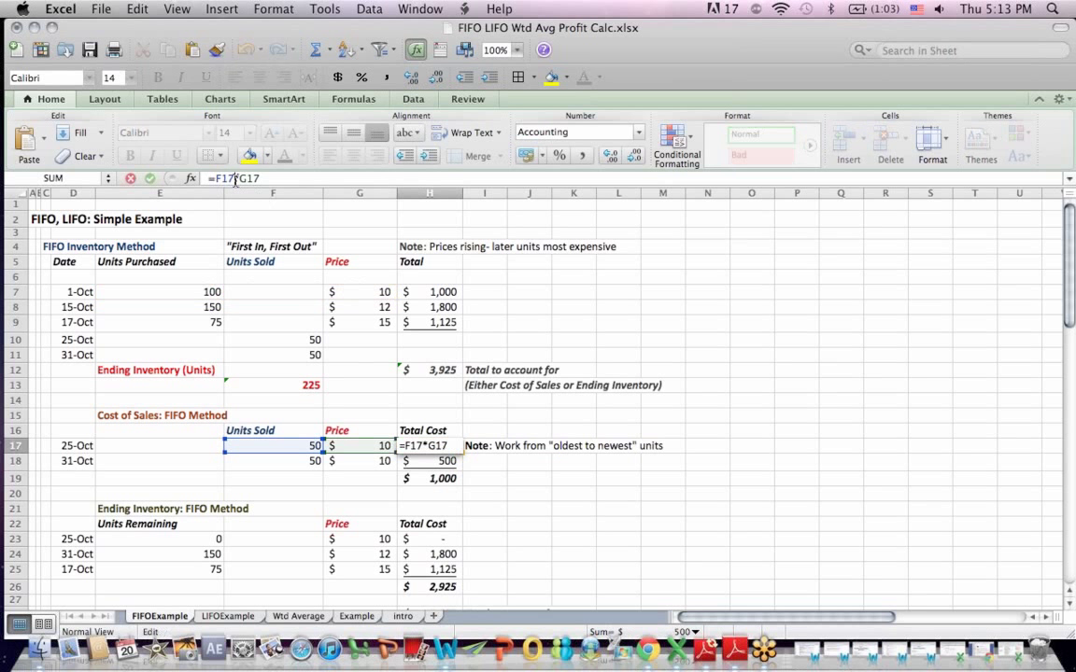
pyautogui.press('Return')
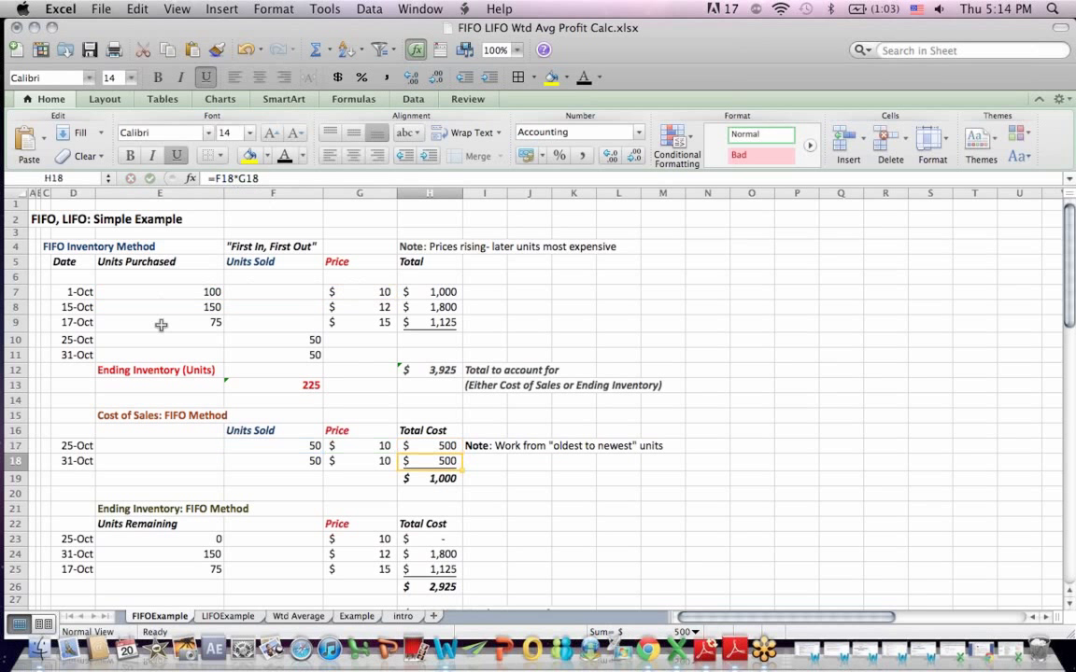
# - Examine the FIFO cost of the 31-Oct sale: its date, units sold, the 1-Oct purchase units and price, and the H18 formula
pyautogui.click(66, 460)
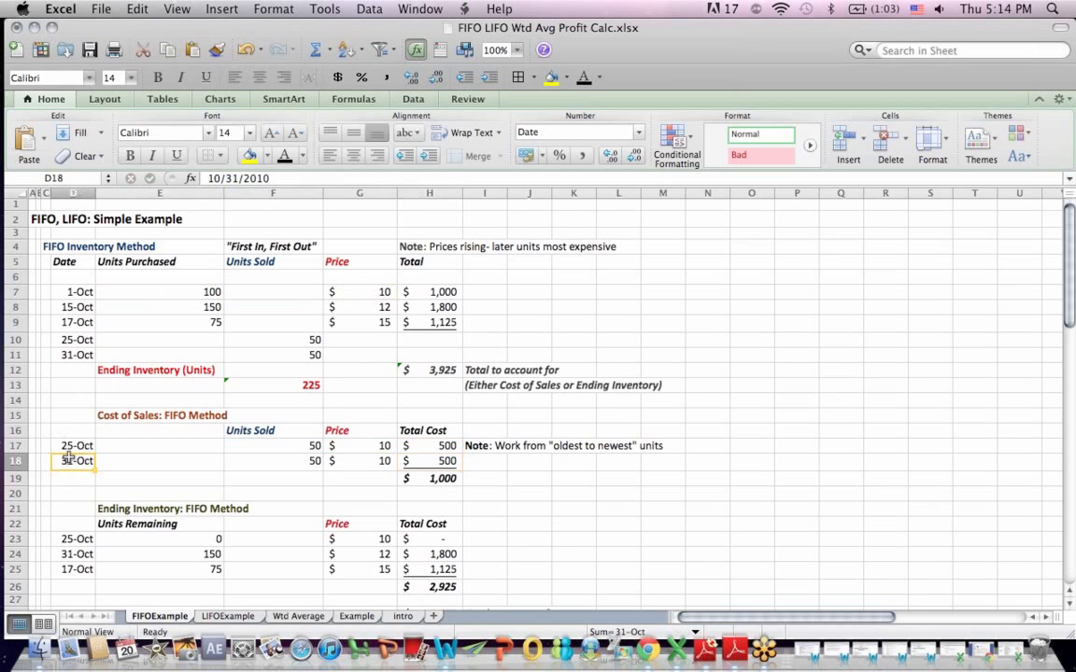
pyautogui.click(313, 355)
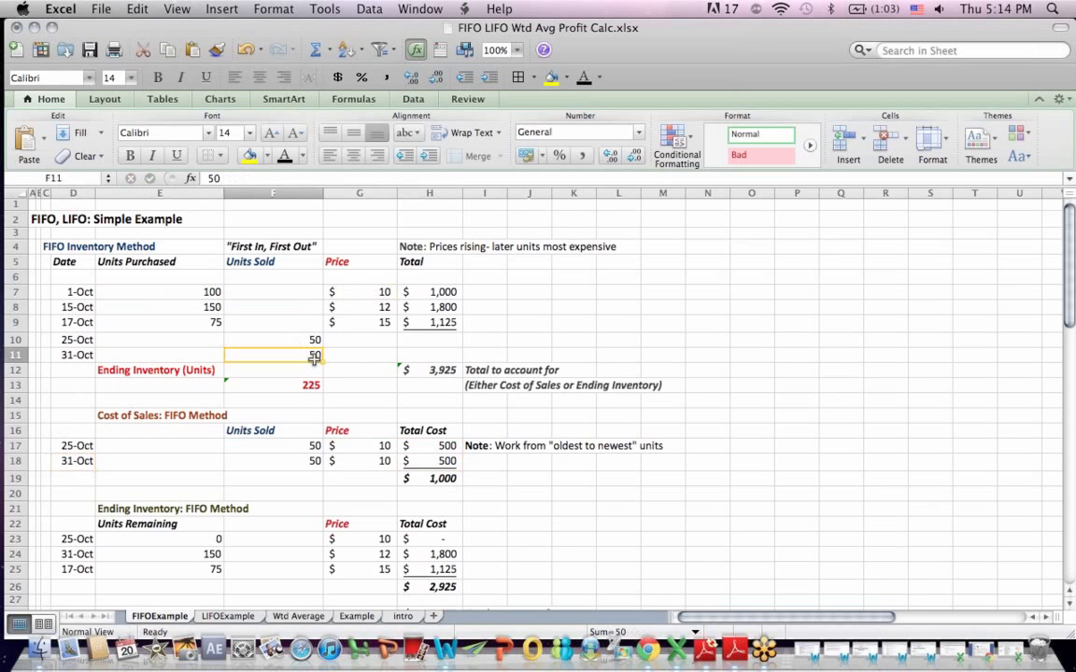
pyautogui.moveTo(294, 456); pyautogui.dragTo(345, 448)
pyautogui.moveTo(213, 292); pyautogui.dragTo(361, 290)
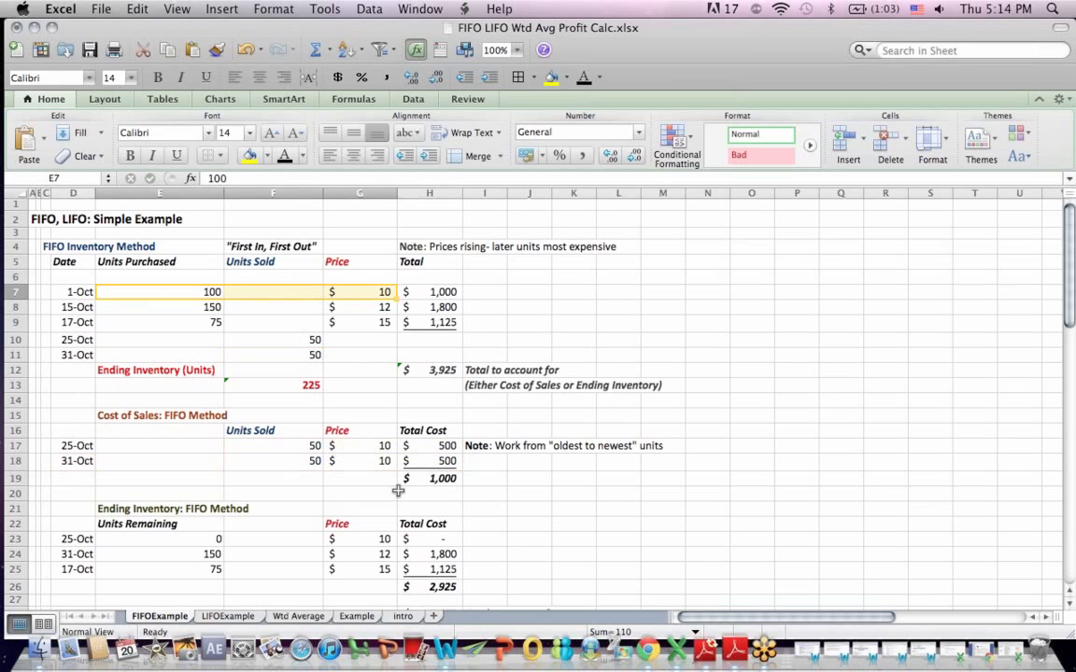
pyautogui.click(430, 462)
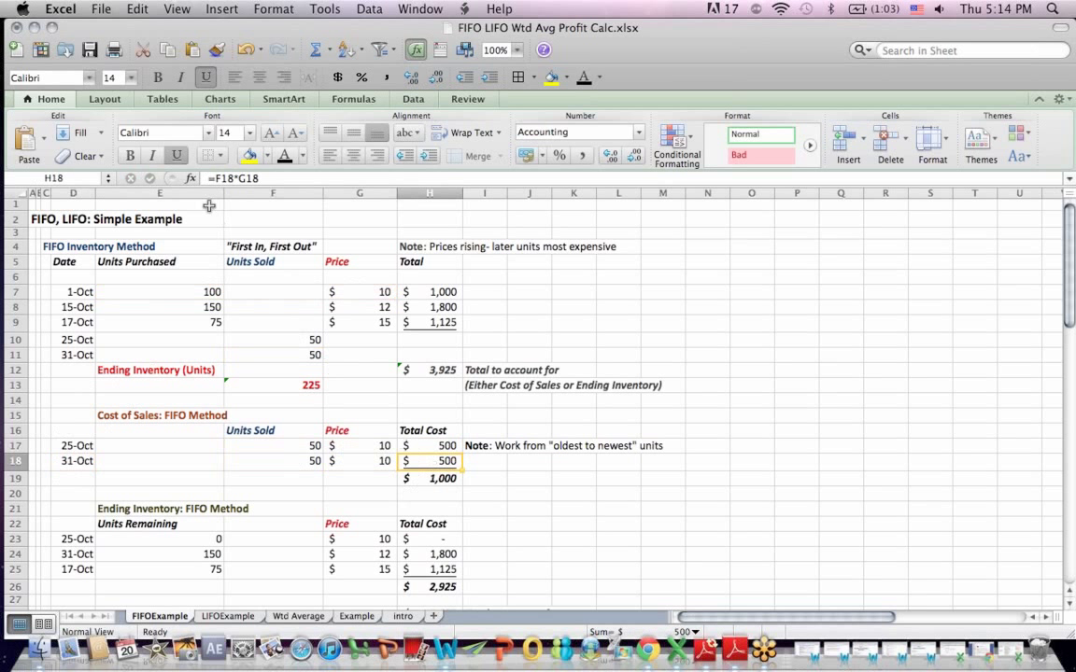
pyautogui.click(236, 179)
pyautogui.press('Return')
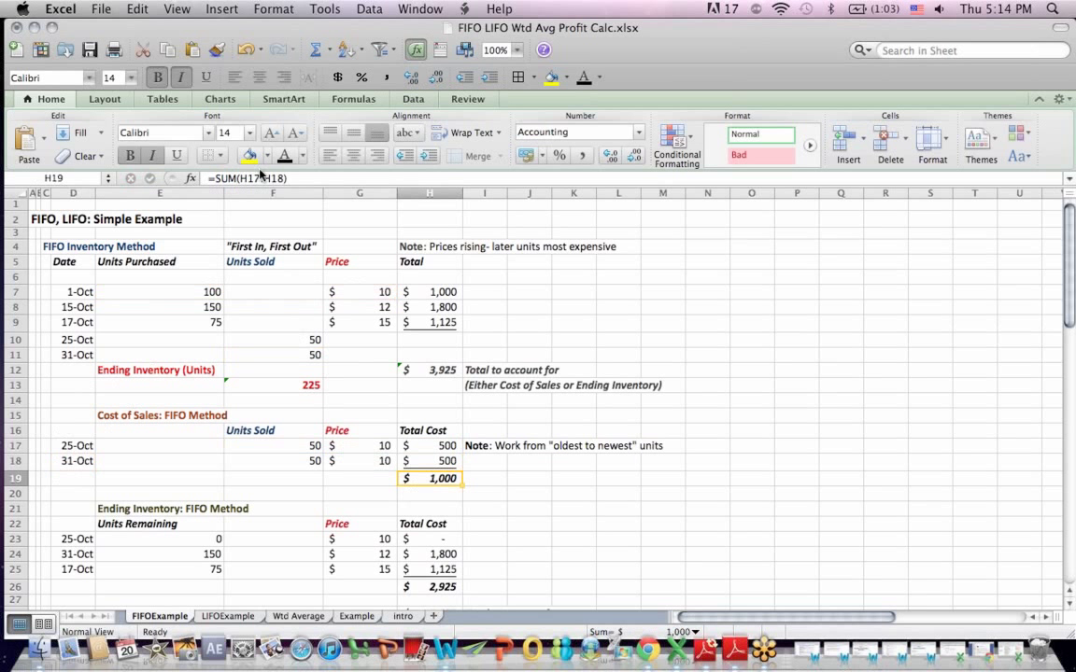
# - Inspect the SUM formula for total FIFO cost of sales in H19 and the section's heading in E15
pyautogui.click(260, 178)
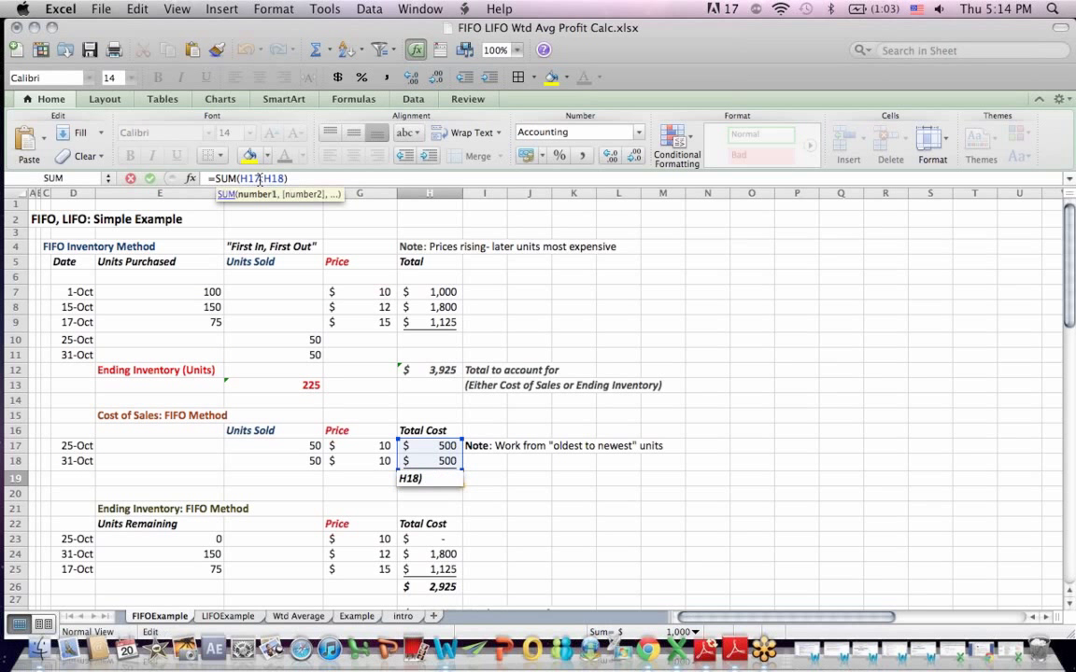
pyautogui.press('Return')
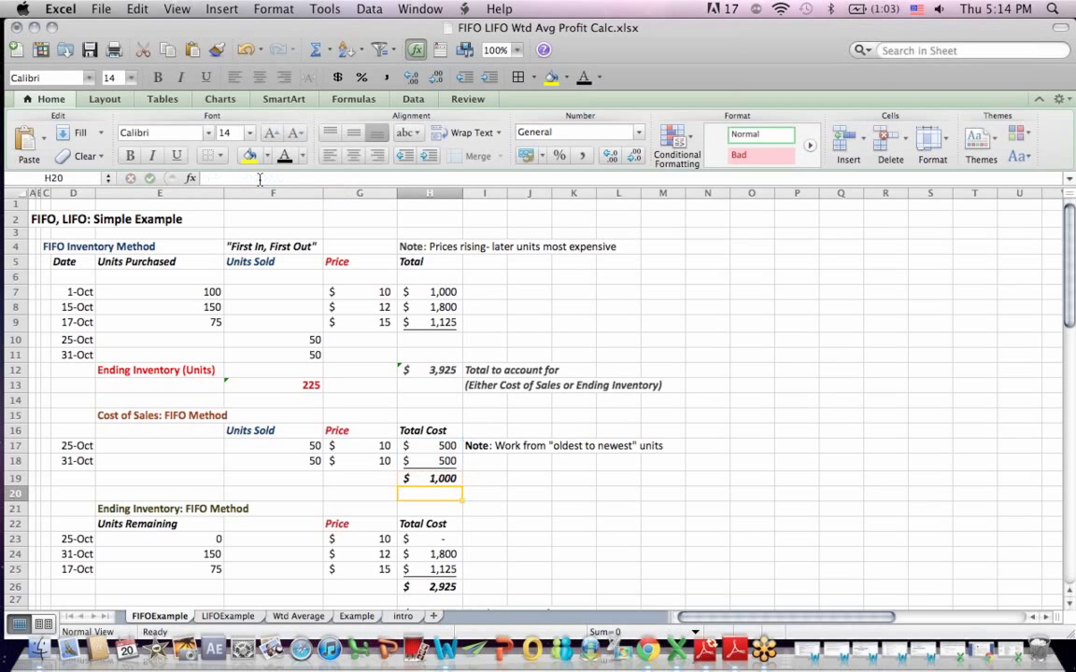
pyautogui.click(140, 416)
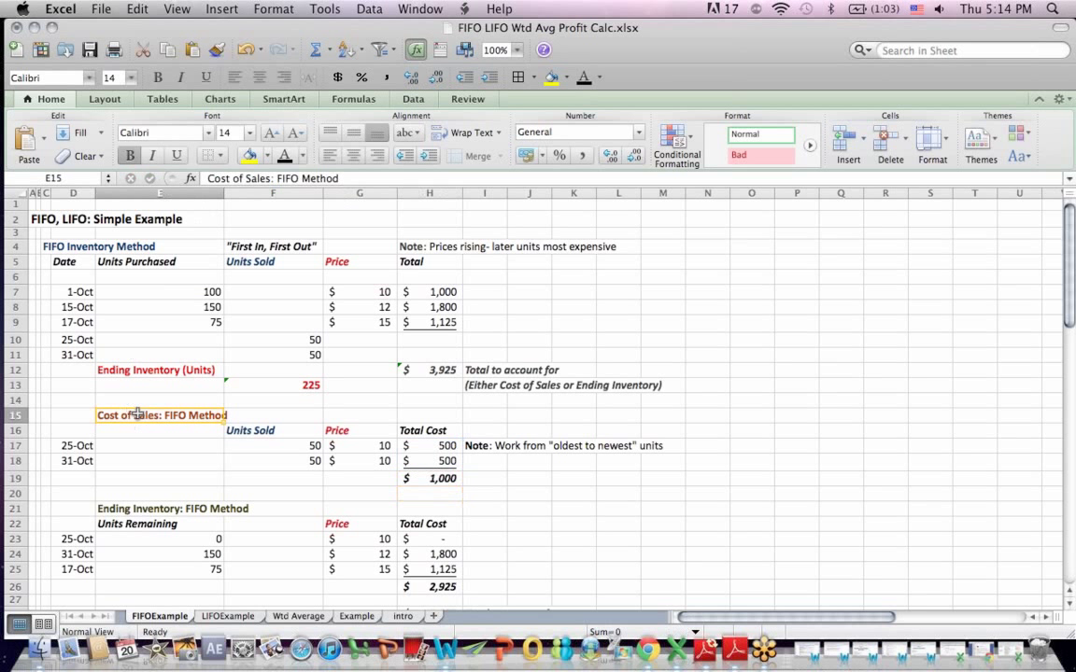
pyautogui.click(426, 477)
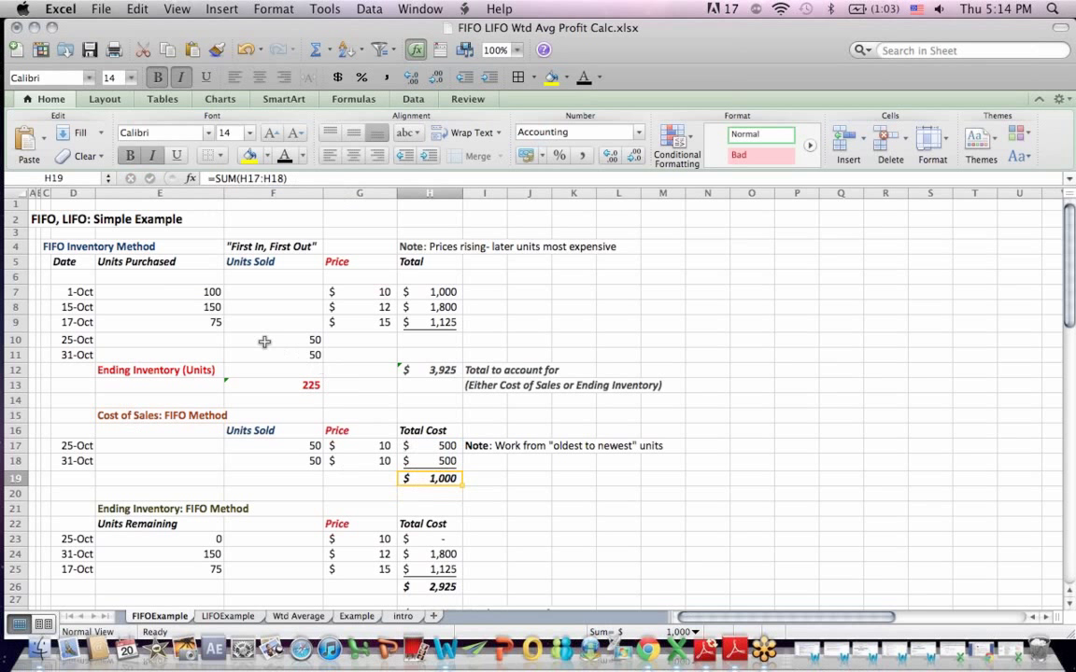
# - Trace the units sold in F10:F11 and F17:F18 back to the 1-Oct purchase, comparing the cost of sales total with the purchase totals
pyautogui.moveTo(228, 340); pyautogui.dragTo(250, 352)
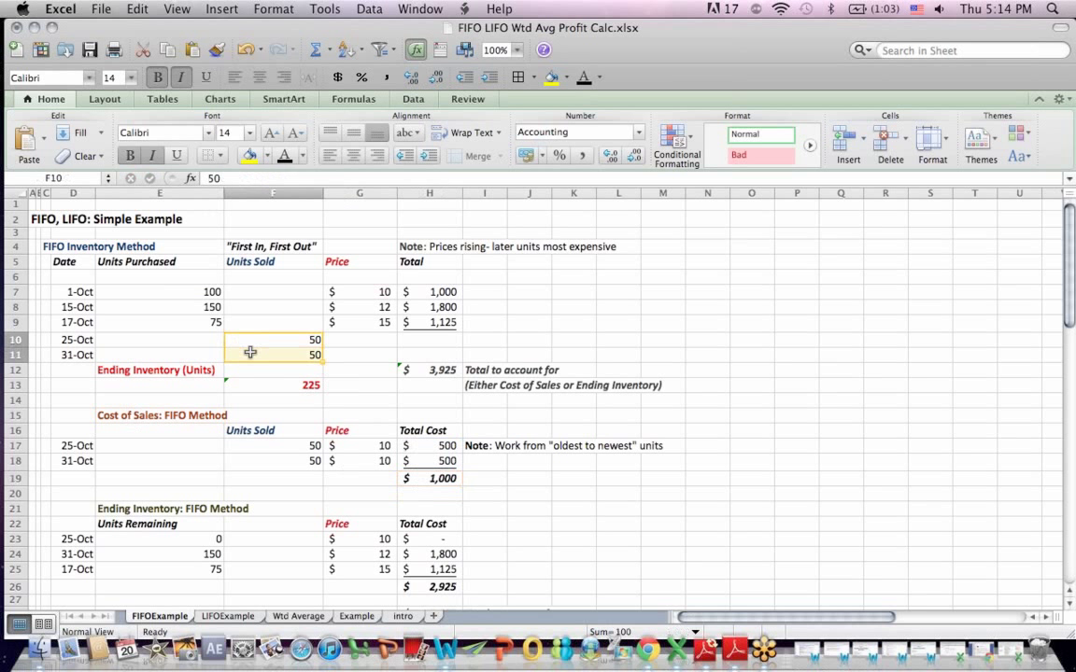
pyautogui.moveTo(276, 447); pyautogui.dragTo(278, 462)
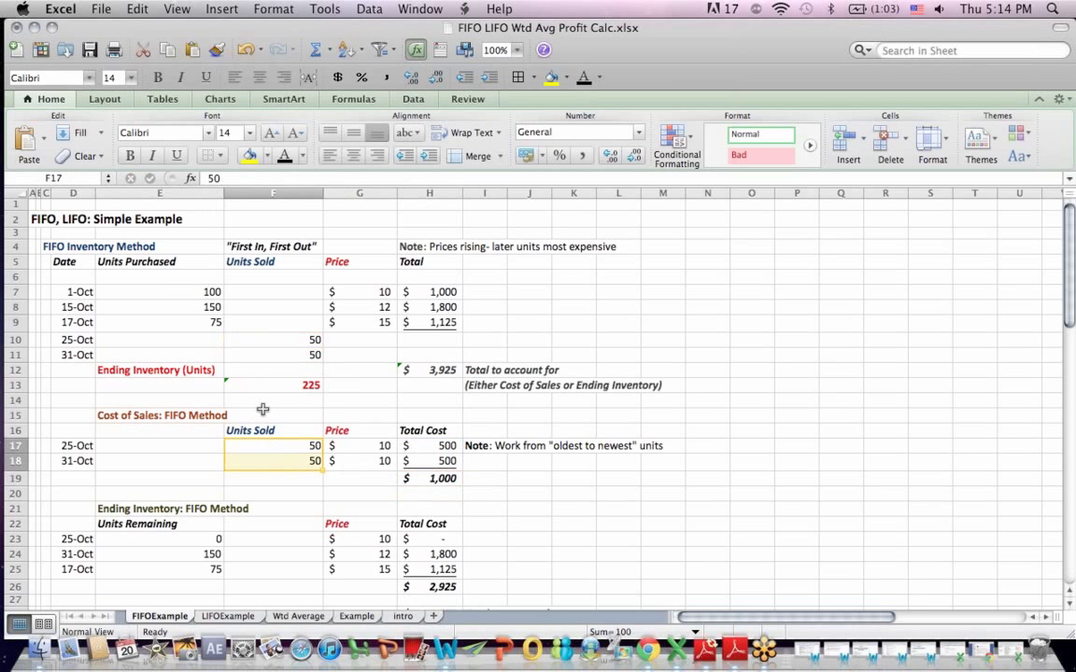
pyautogui.moveTo(211, 291); pyautogui.dragTo(357, 296)
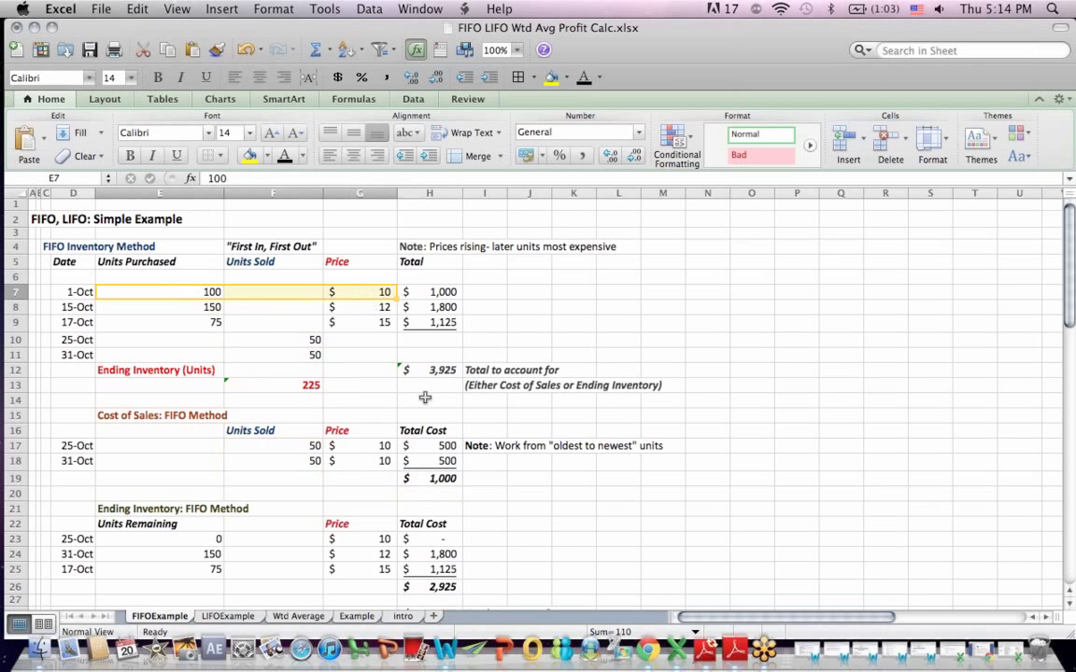
pyautogui.click(454, 483)
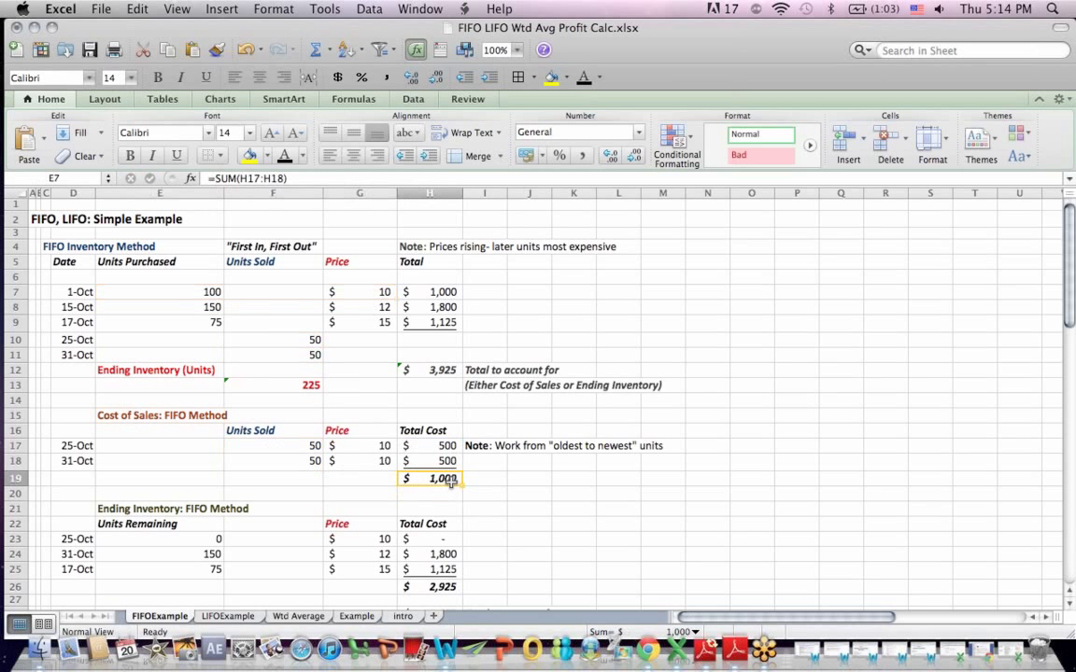
pyautogui.click(443, 303)
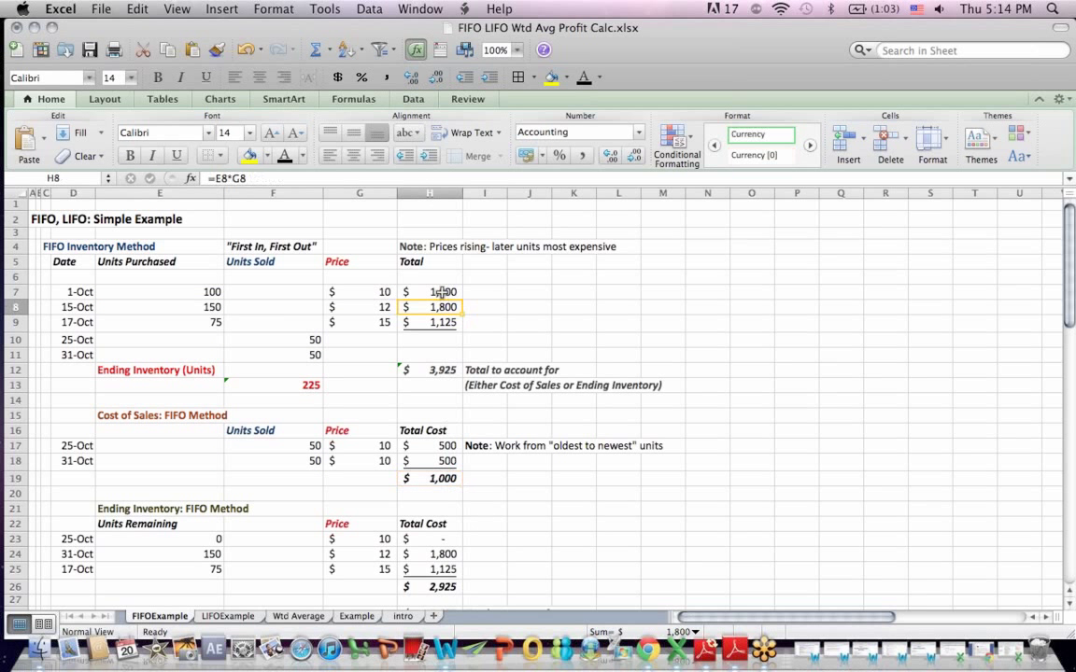
pyautogui.click(443, 293)
# - Compare the FIFO ending inventory lines in rows 24 and 25 with the 15-Oct and 17-Oct purchases in rows 8 and 9
pyautogui.moveTo(199, 554); pyautogui.dragTo(372, 554)
pyautogui.moveTo(204, 306); pyautogui.dragTo(408, 307)
pyautogui.click(202, 571)
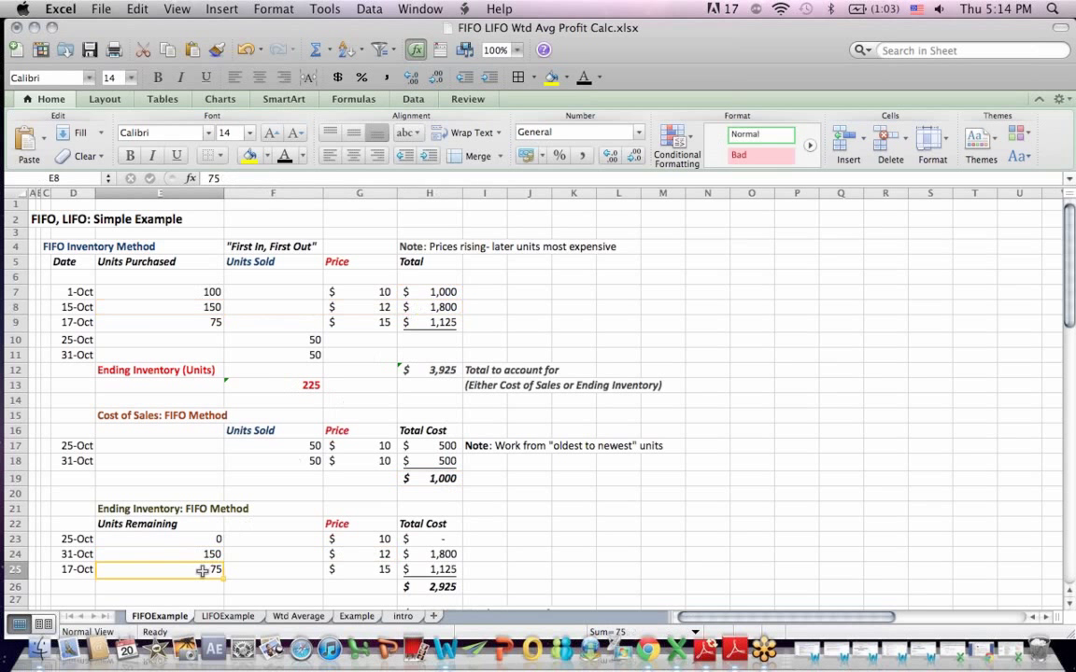
pyautogui.moveTo(202, 571); pyautogui.dragTo(421, 570)
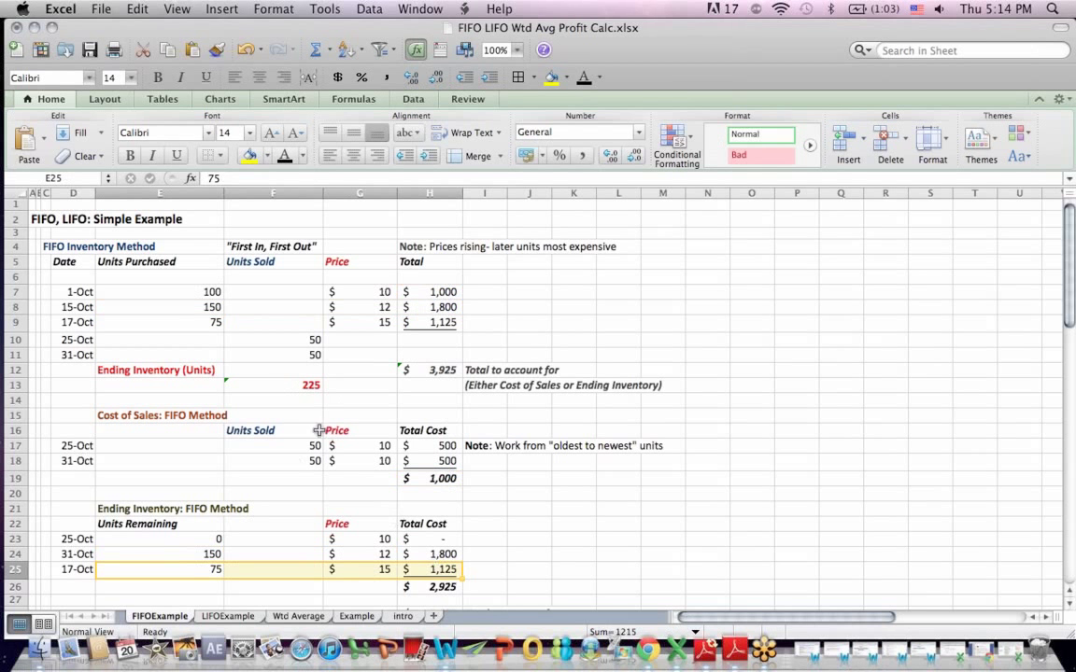
pyautogui.moveTo(201, 321); pyautogui.dragTo(457, 322)
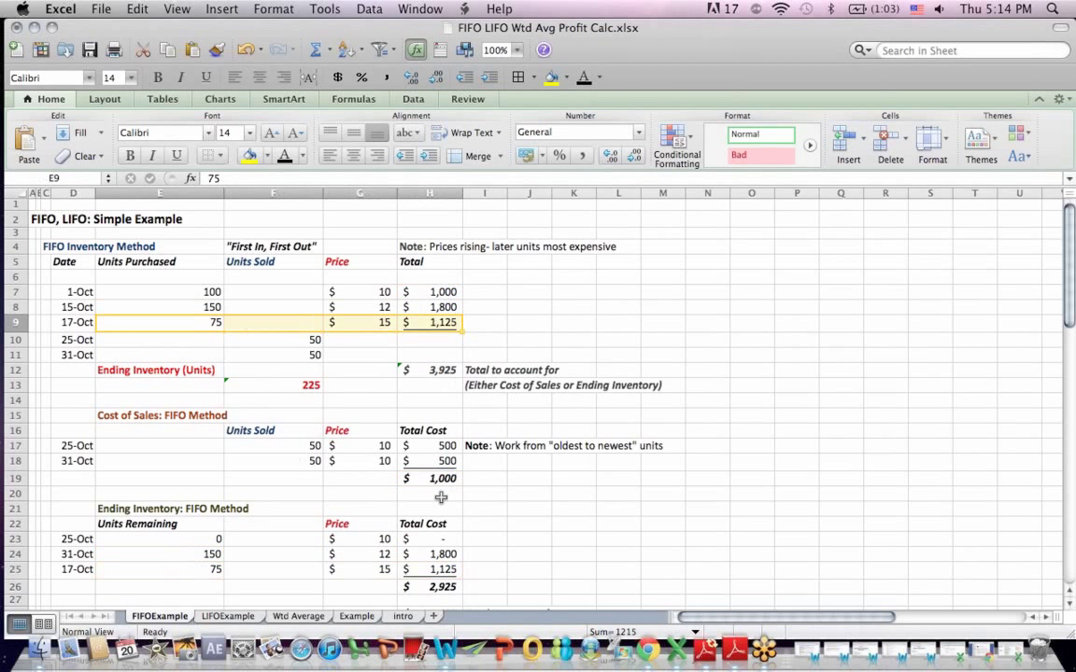
# - Inspect the ending inventory cost formulas in H24 to H26 and the Units Remaining heading
pyautogui.click(445, 587)
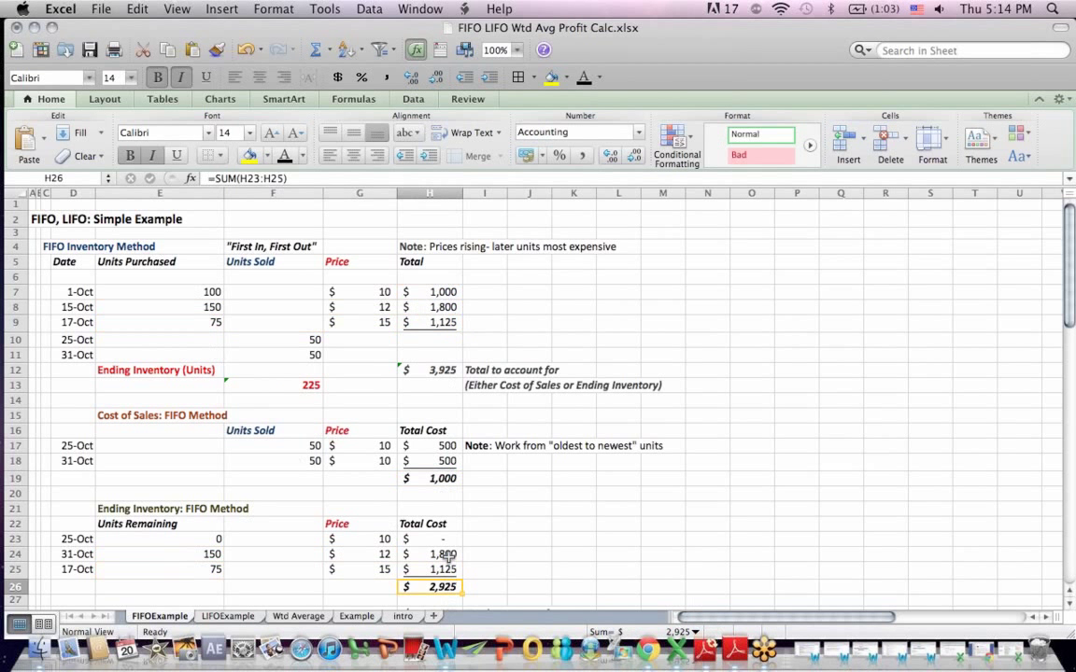
pyautogui.click(447, 554)
pyautogui.click(245, 178)
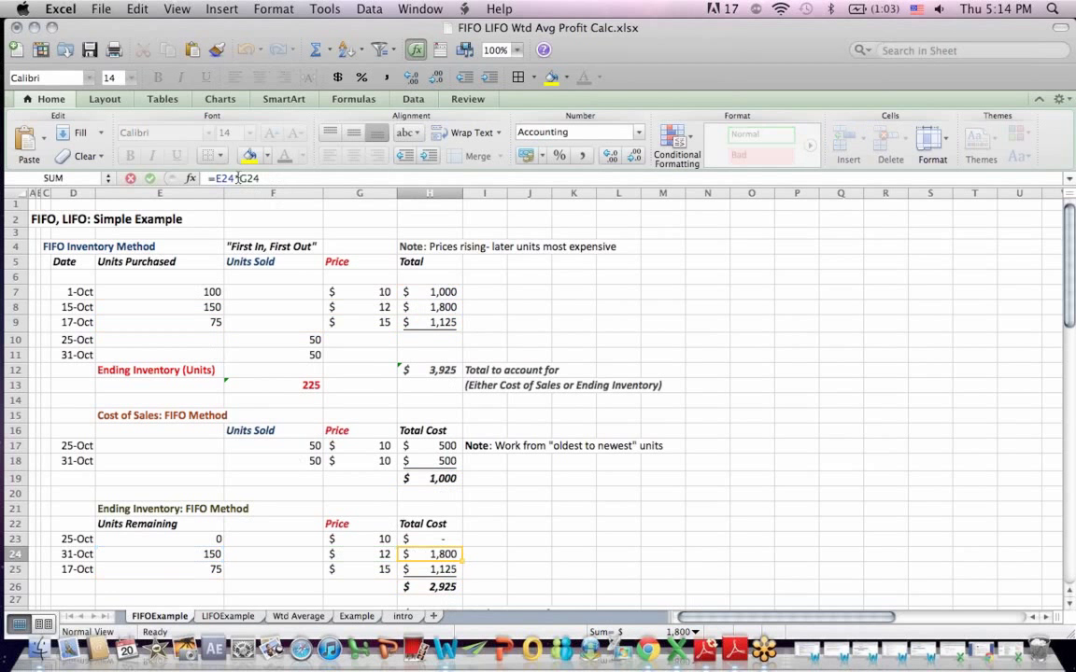
pyautogui.press('Return')
pyautogui.click(238, 178)
pyautogui.press('Return')
pyautogui.click(237, 177)
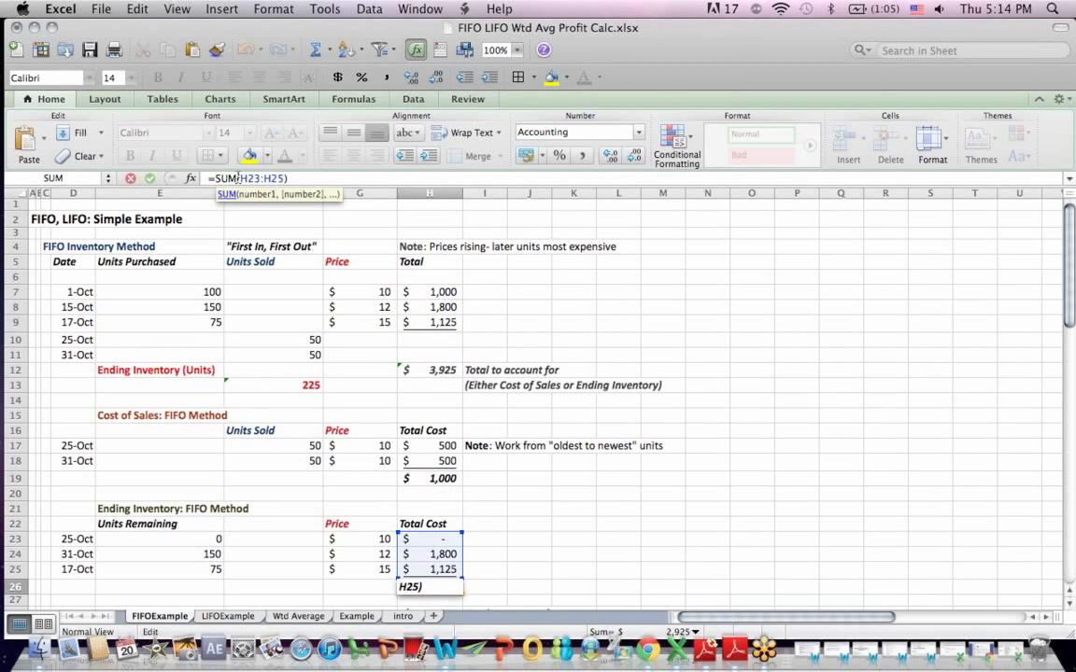
pyautogui.press('Return')
pyautogui.click(142, 525)
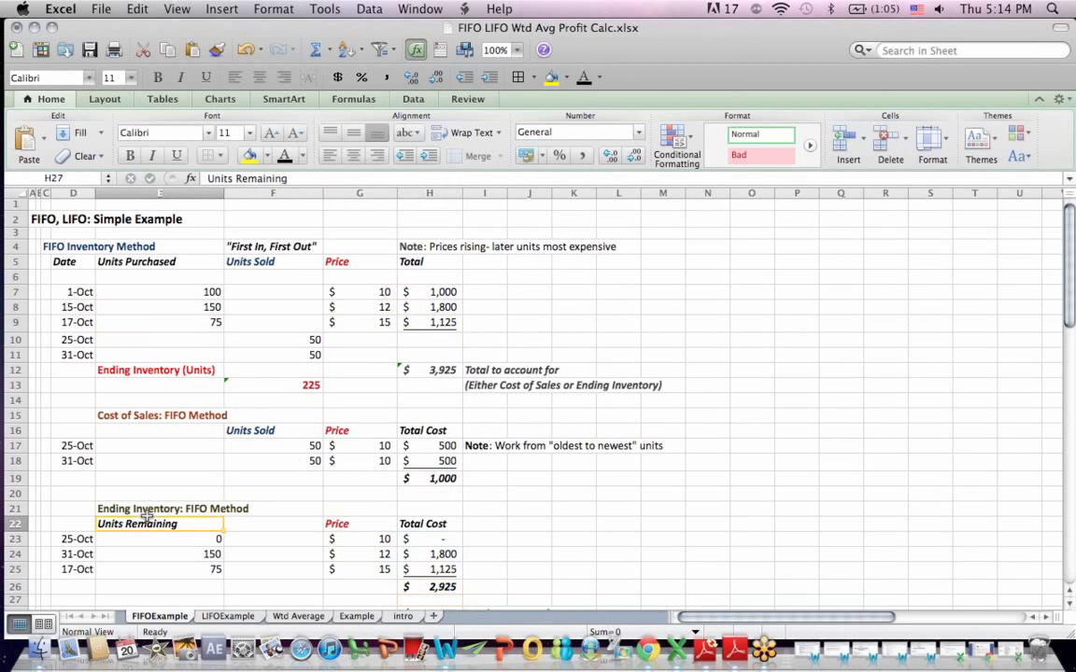
pyautogui.click(422, 587)
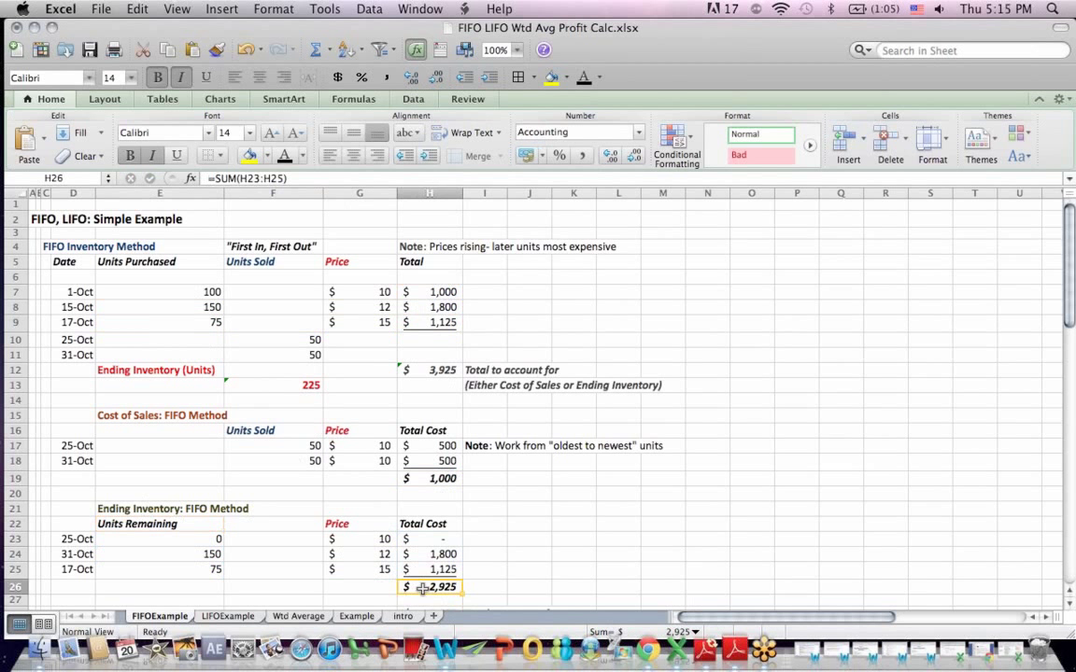
# - Inspect the formula for the total to account for in H28, highlight its note, and compare it with the total in H12
pyautogui.press('Return')
pyautogui.write('$ 3,925\tTotal to account for (Either Cost of Sales or Ending Inventory)')
pyautogui.press('Down')
pyautogui.press('Down')
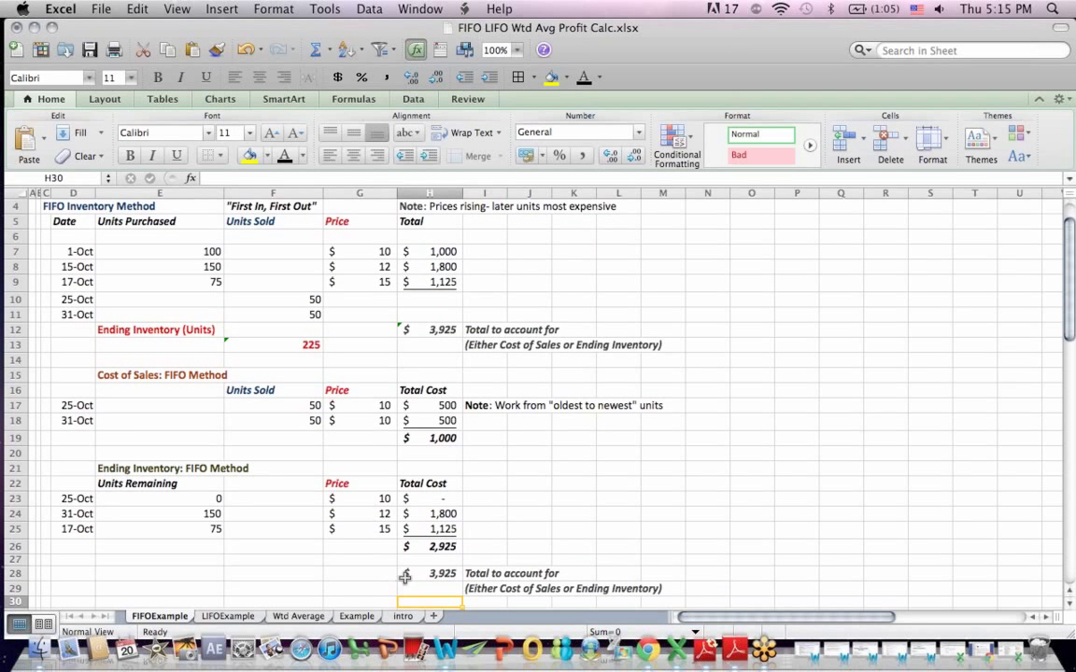
pyautogui.click(405, 576)
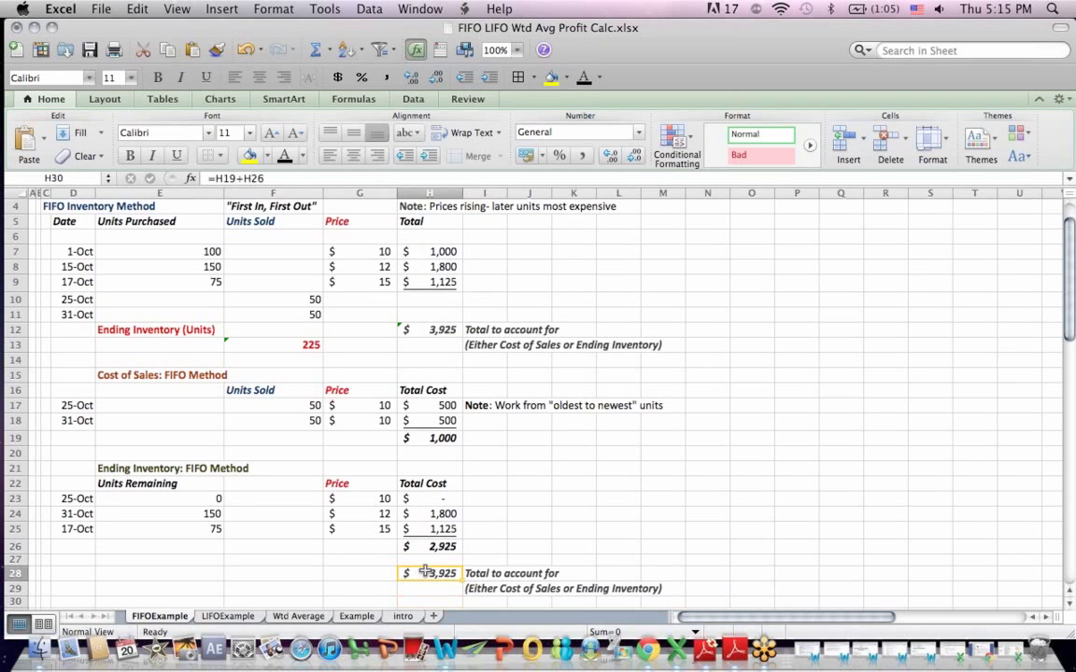
pyautogui.click(239, 178)
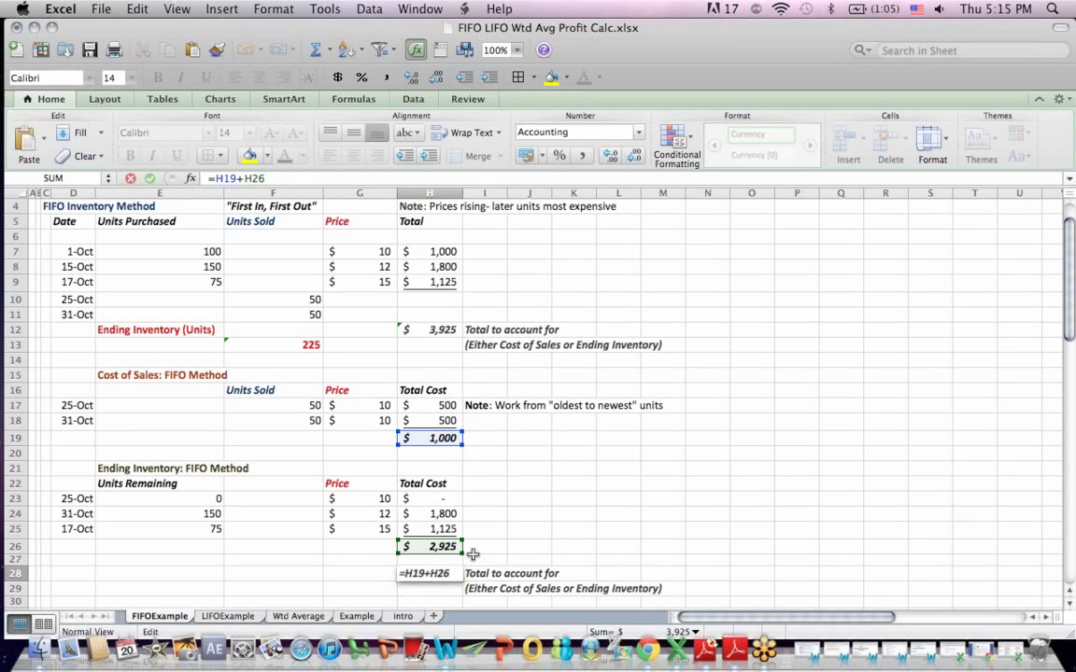
pyautogui.press('Return')
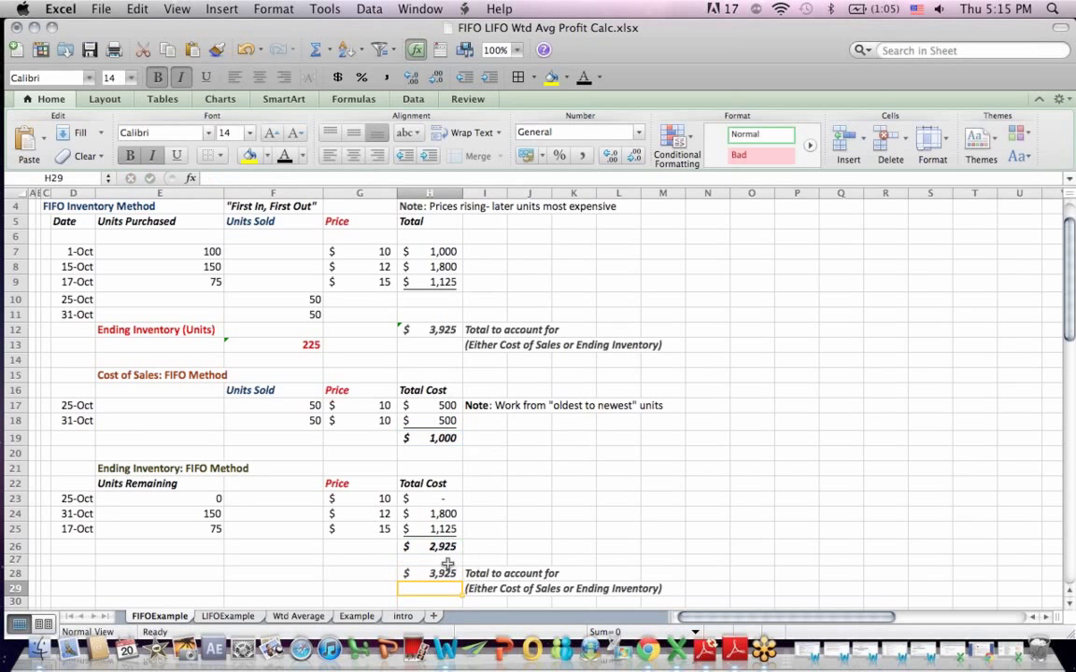
pyautogui.moveTo(443, 572); pyautogui.dragTo(551, 588)
pyautogui.click(431, 329)
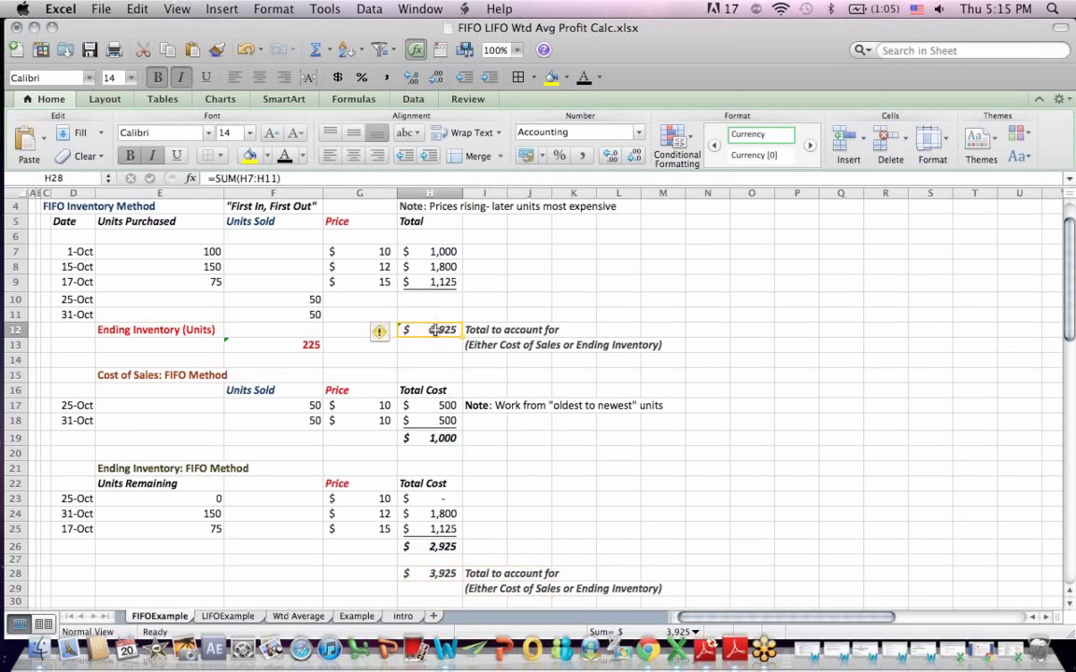
# - Switch to the LIFOExample sheet and examine its "Last In, First Out" heading, "newest to oldest" note, transaction table and H12 formula
pyautogui.click(266, 206)
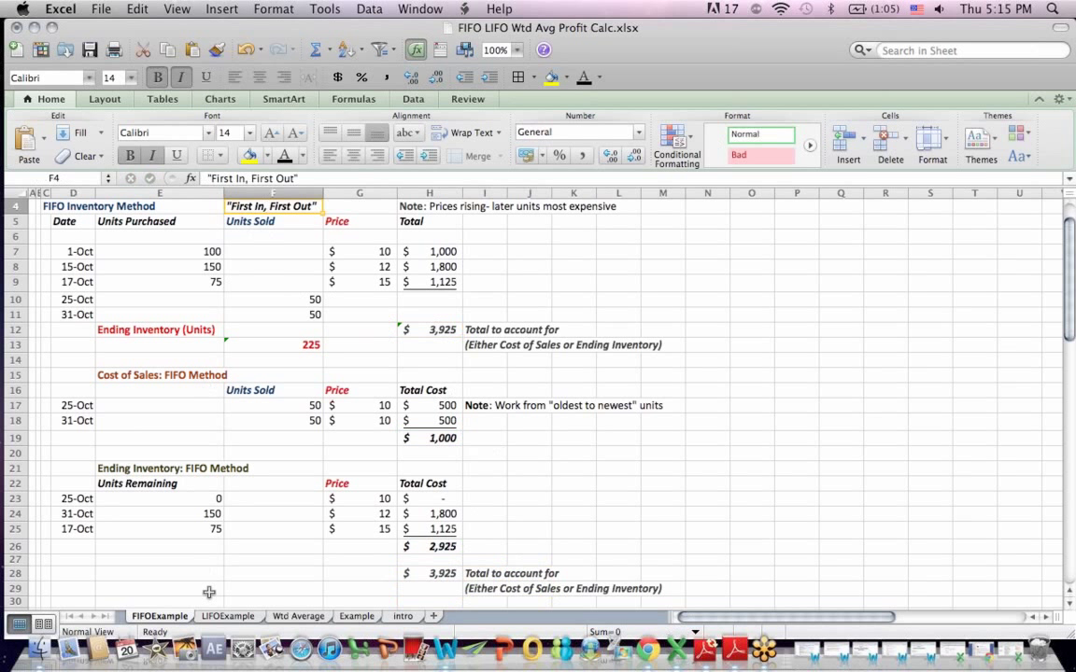
pyautogui.click(250, 617)
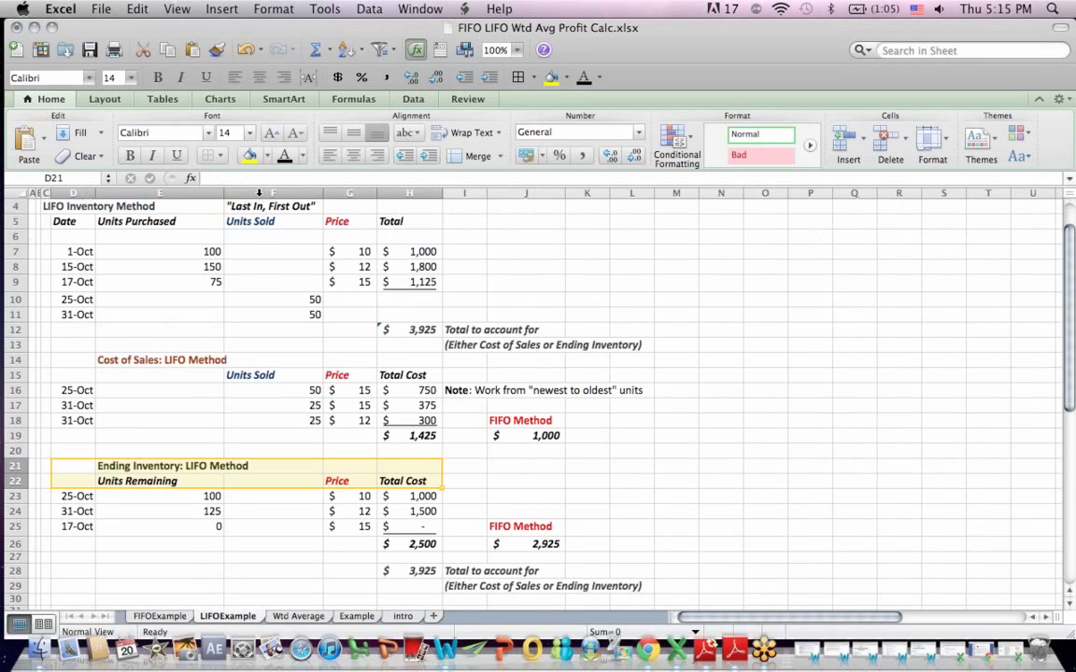
pyautogui.click(261, 204)
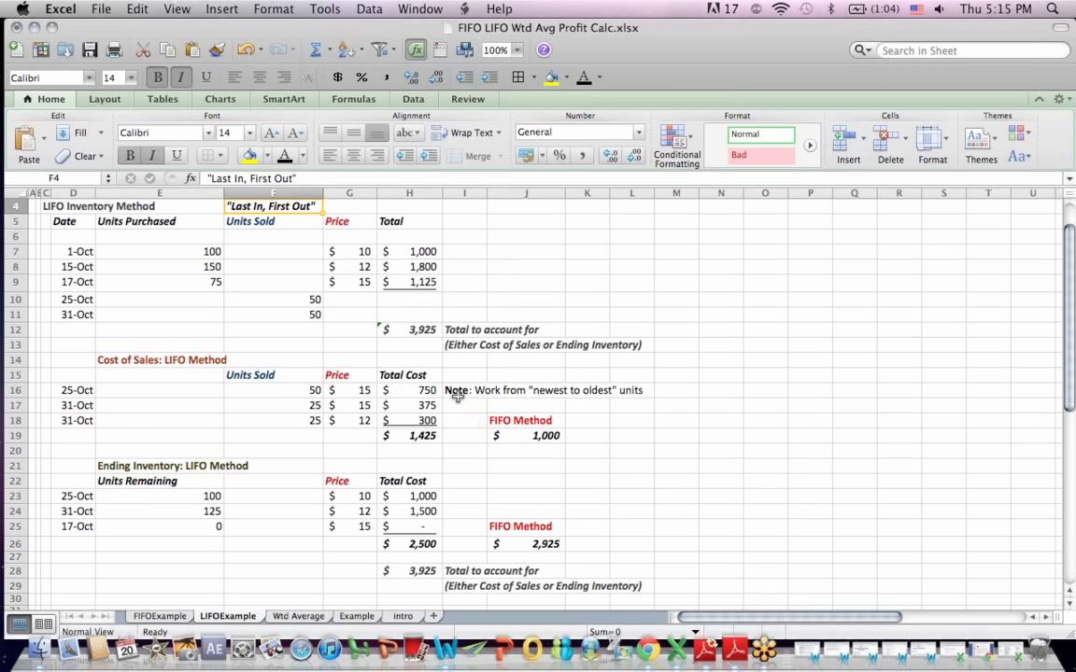
pyautogui.moveTo(457, 387); pyautogui.dragTo(633, 394)
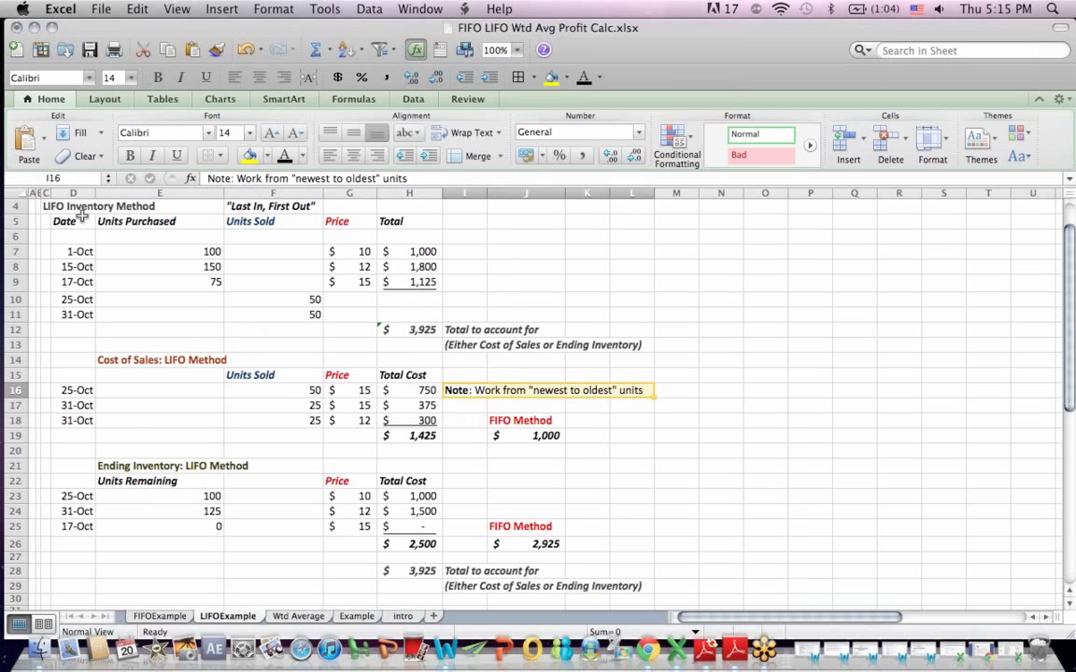
pyautogui.moveTo(78, 215); pyautogui.dragTo(514, 343)
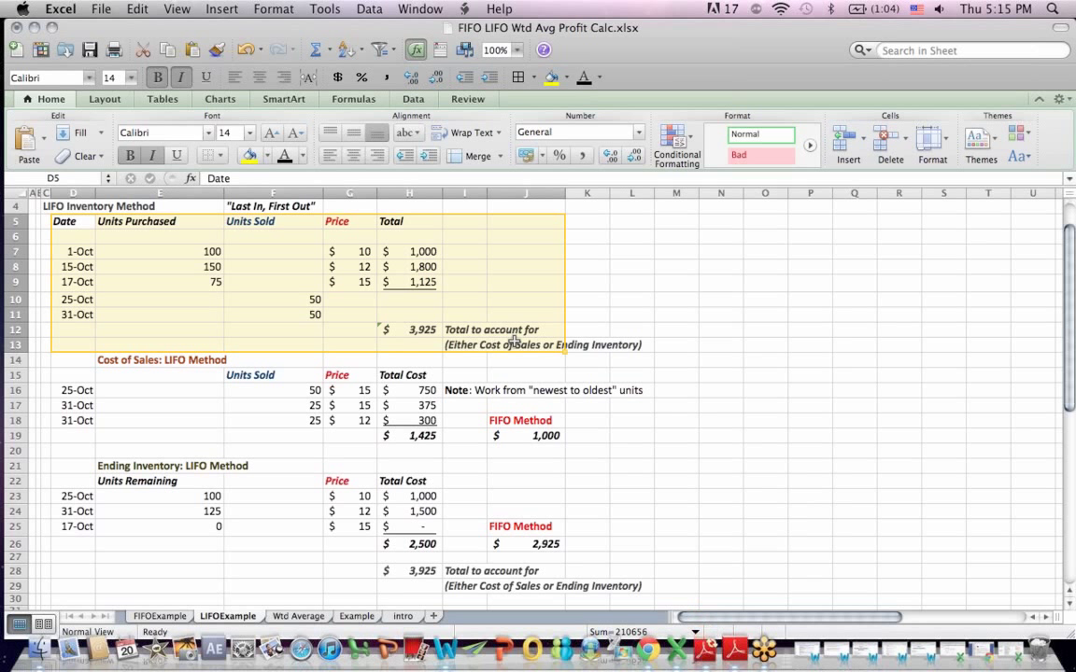
pyautogui.click(396, 329)
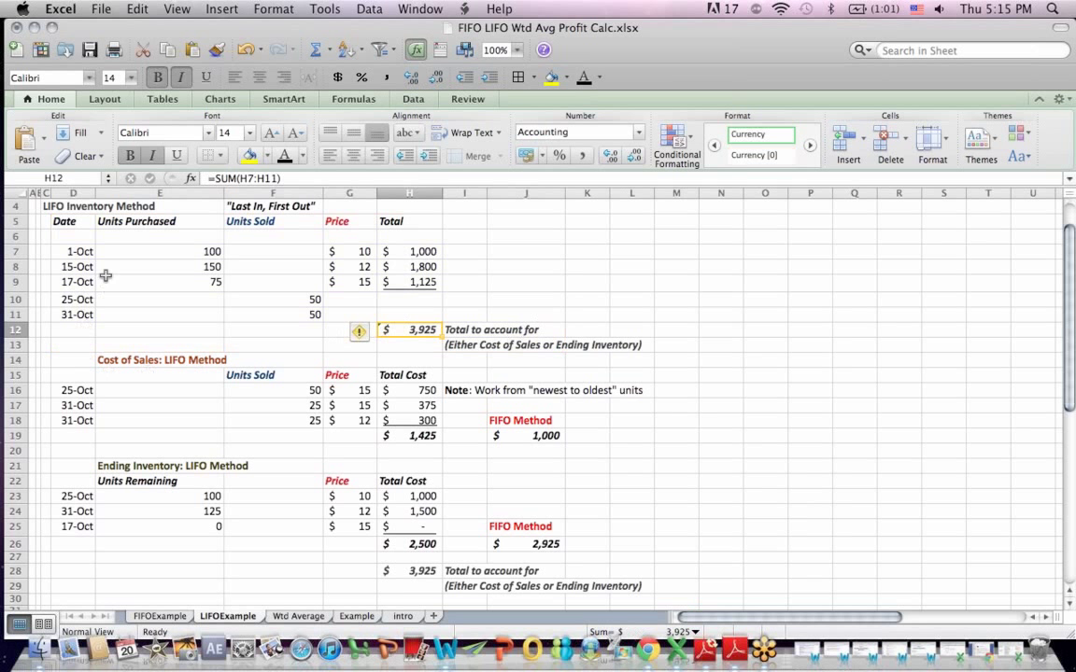
# - Trace the 25-Oct sale in row 10 to its LIFO cost line in row 16 and the 17-Oct purchase, and inspect the H16 formula
pyautogui.moveTo(73, 299); pyautogui.dragTo(314, 300)
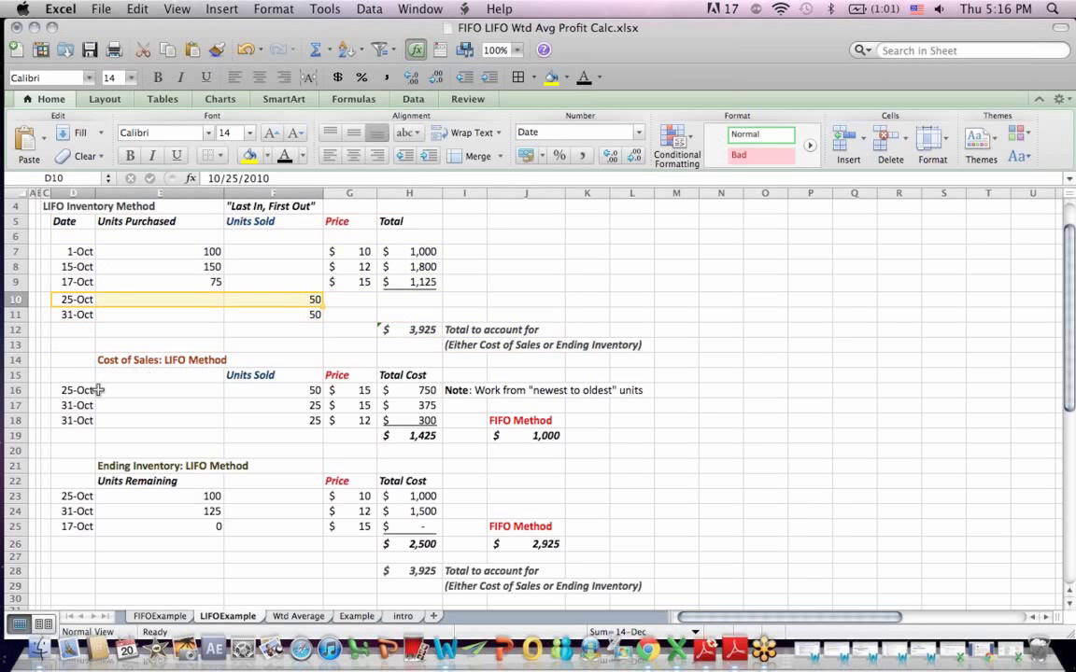
pyautogui.moveTo(98, 390); pyautogui.dragTo(357, 391)
pyautogui.moveTo(371, 280); pyautogui.dragTo(196, 280)
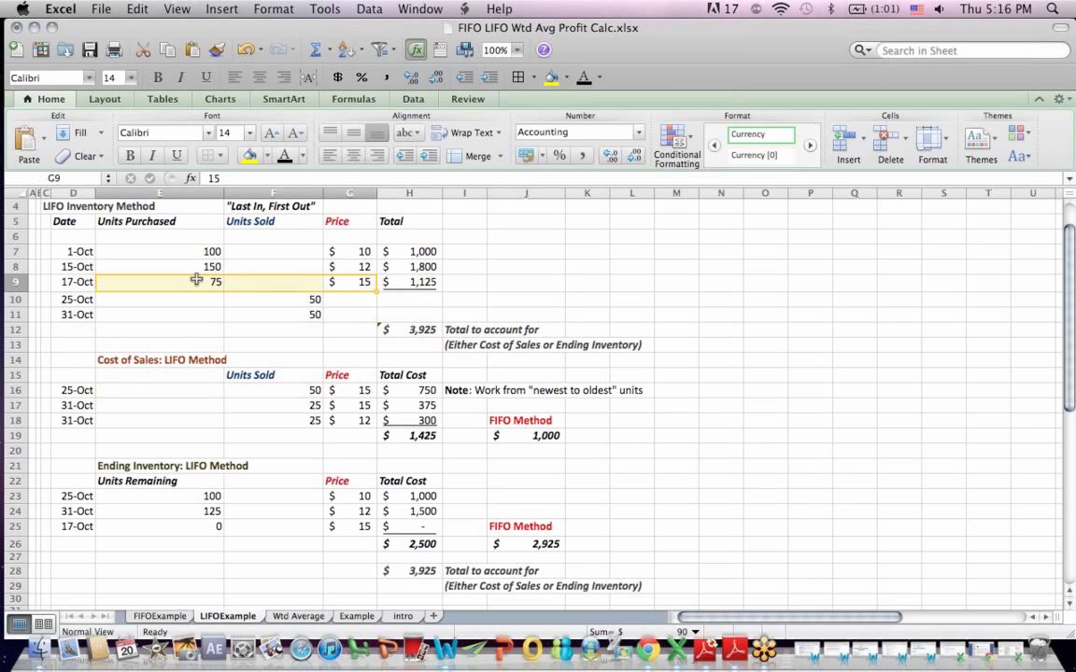
pyautogui.click(185, 411)
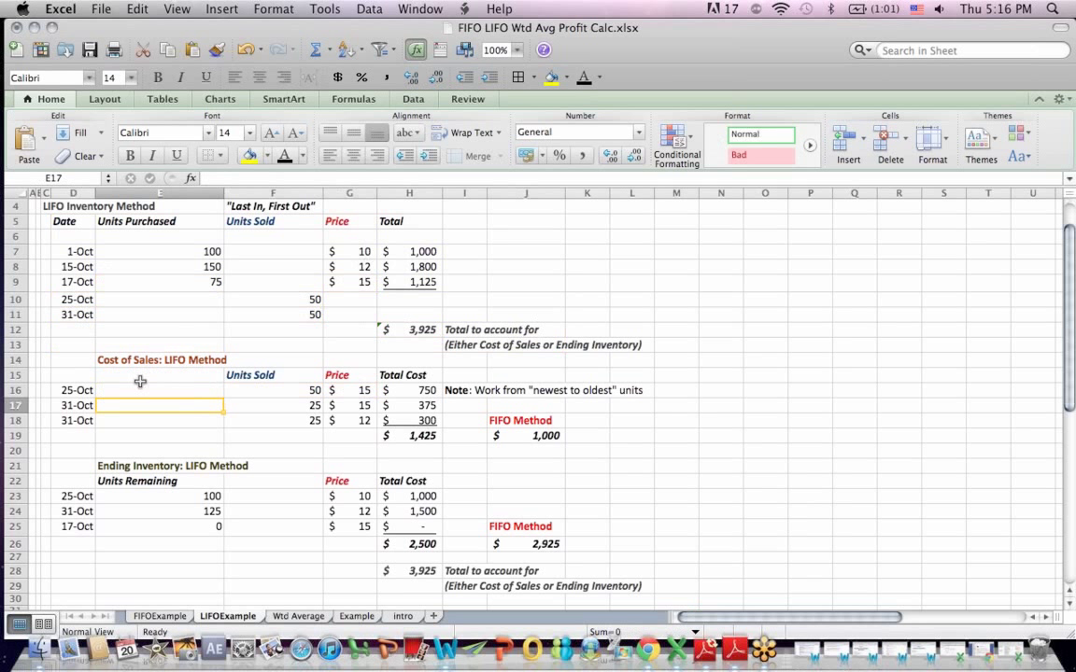
pyautogui.moveTo(144, 390); pyautogui.dragTo(322, 390)
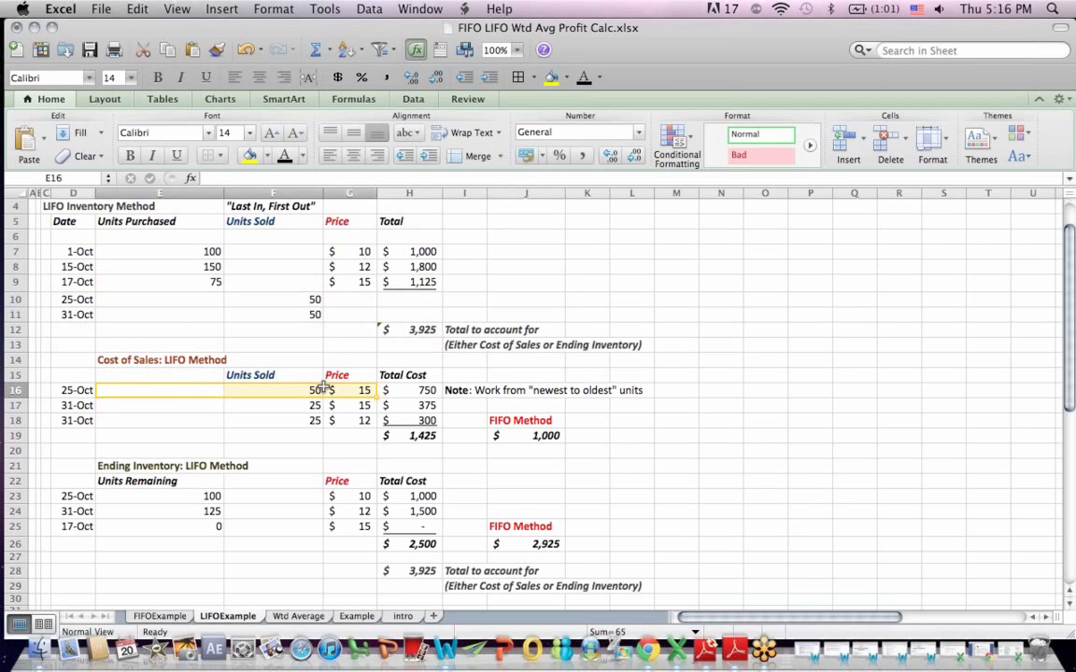
pyautogui.click(401, 390)
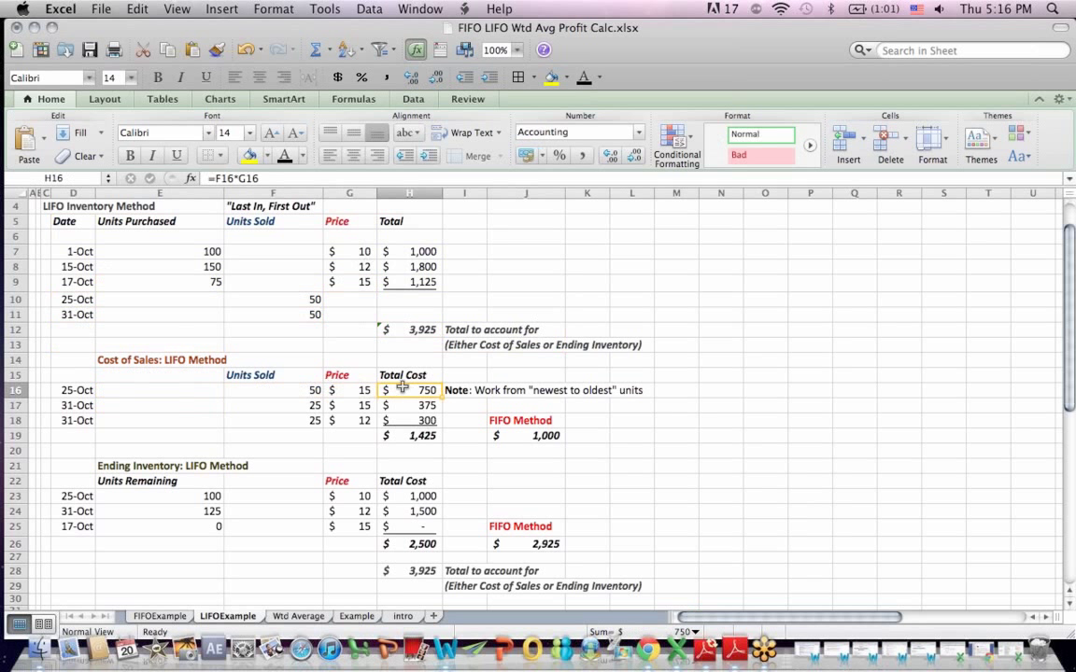
pyautogui.click(241, 178)
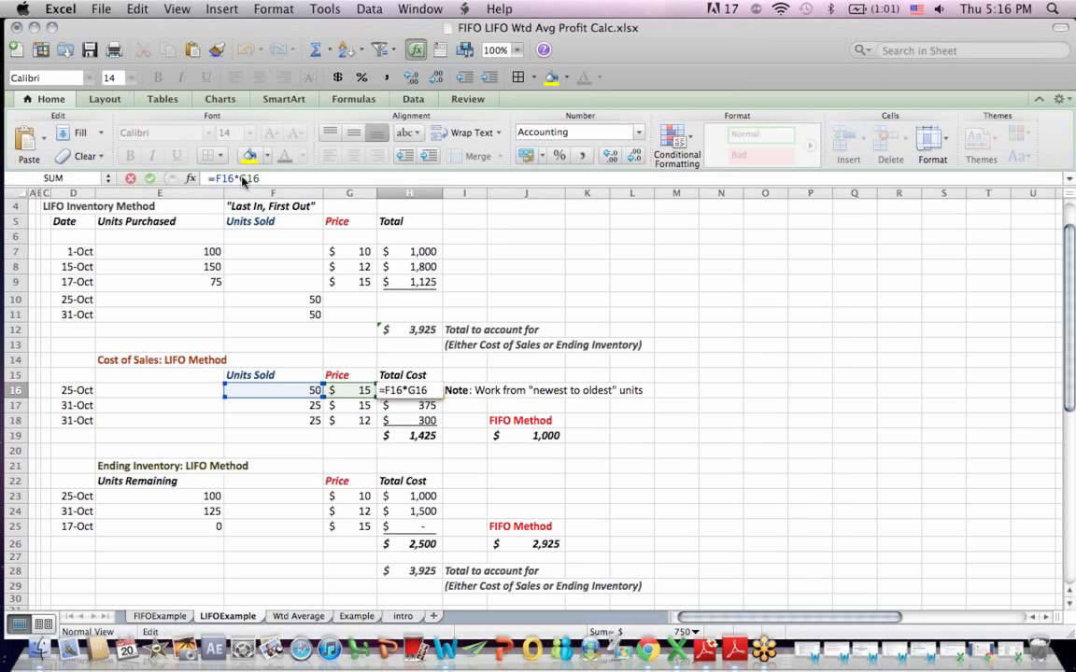
pyautogui.press('Return')
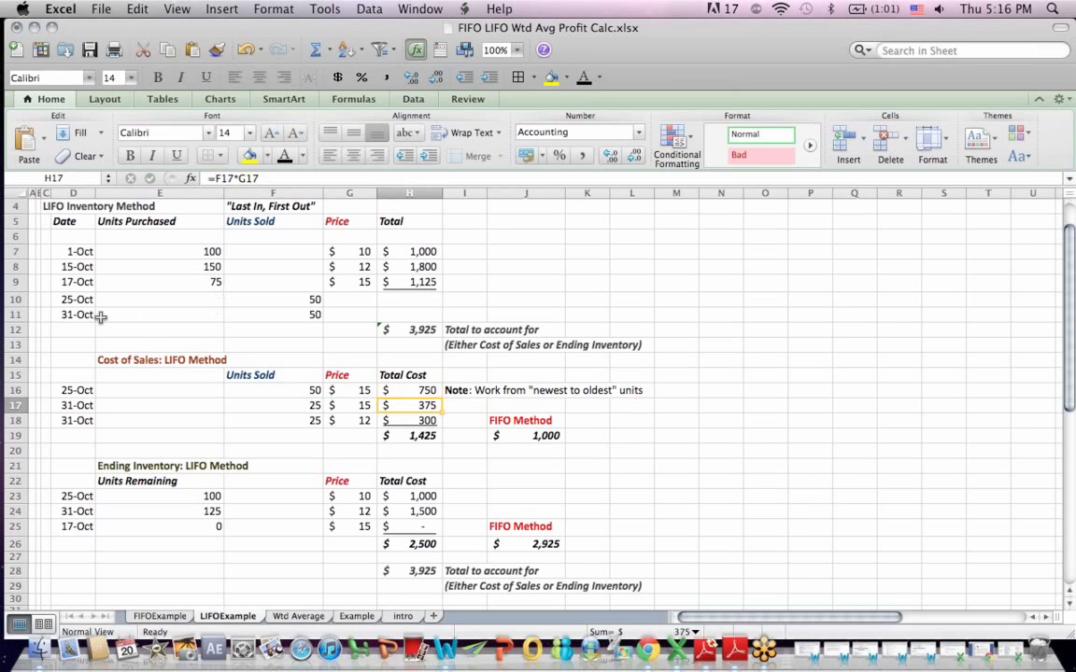
# - Compare the 31-Oct sale in row 11 and its LIFO cost lines in rows 17 and 18 with the 17-Oct and 15-Oct purchases
pyautogui.moveTo(80, 317); pyautogui.dragTo(309, 315)
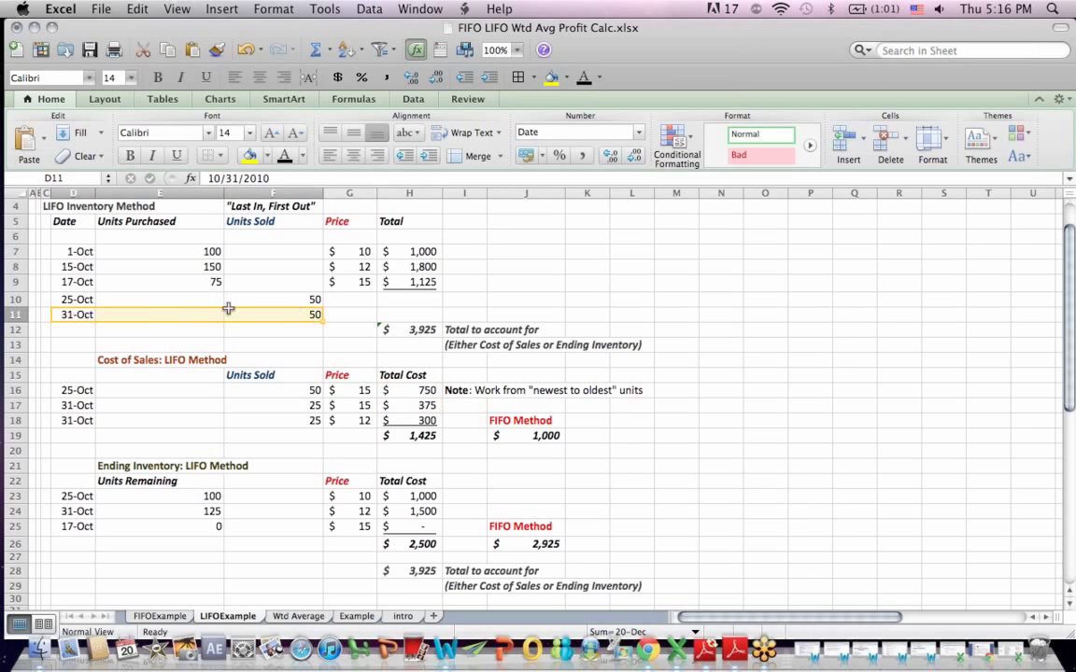
pyautogui.moveTo(207, 283); pyautogui.dragTo(347, 283)
pyautogui.moveTo(296, 410); pyautogui.dragTo(364, 405)
pyautogui.moveTo(184, 266); pyautogui.dragTo(338, 267)
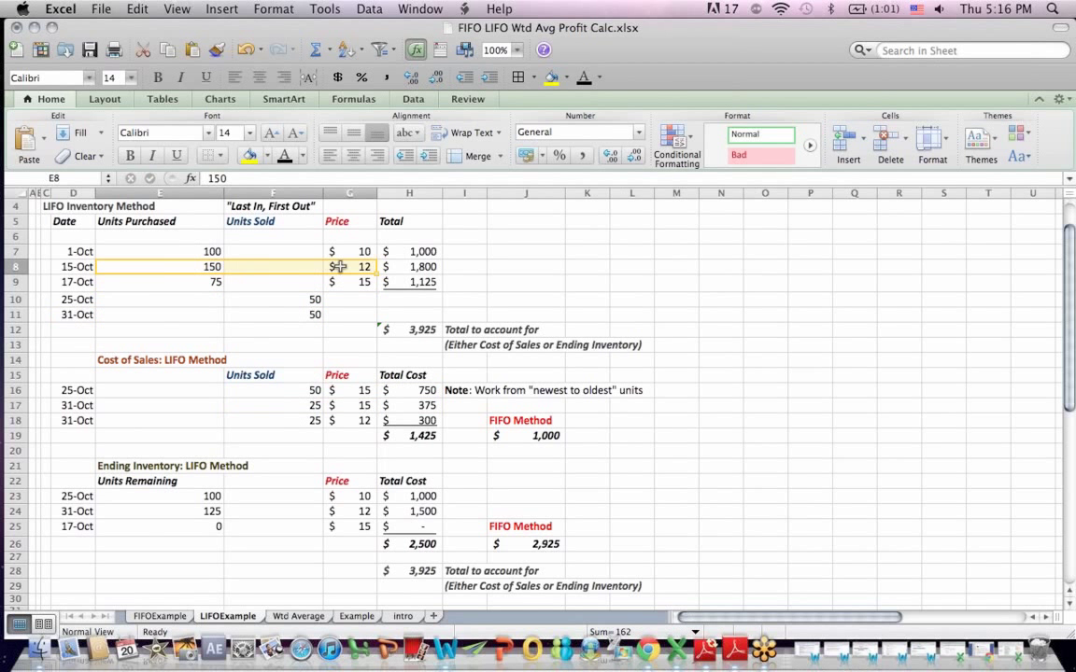
pyautogui.click(263, 400)
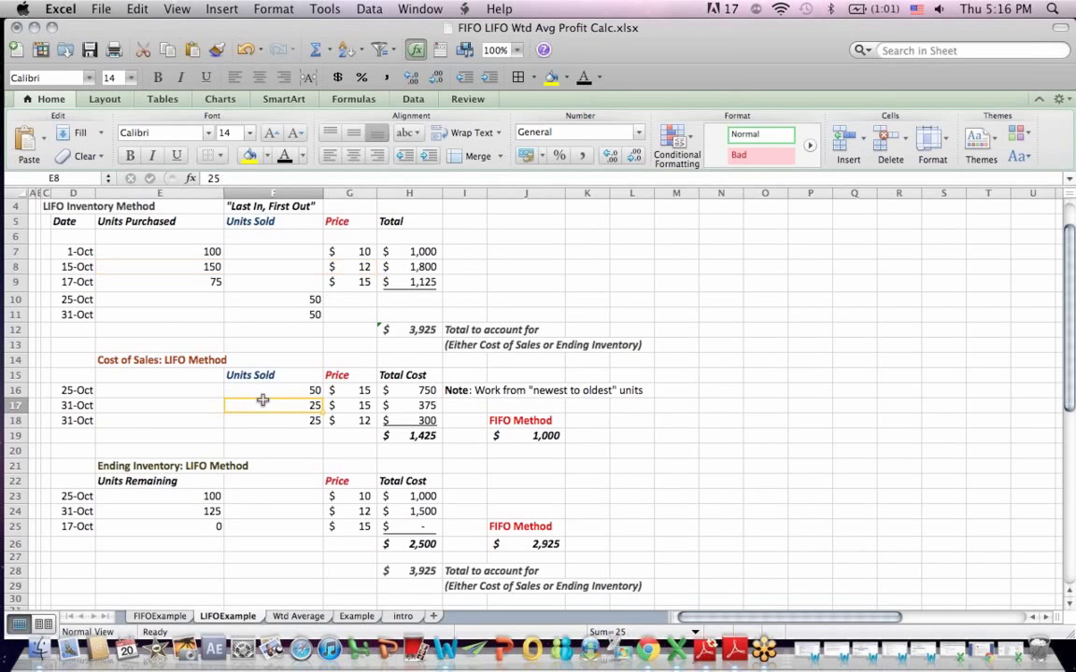
pyautogui.moveTo(262, 399); pyautogui.dragTo(359, 403)
pyautogui.moveTo(346, 282); pyautogui.dragTo(176, 282)
pyautogui.moveTo(288, 418); pyautogui.dragTo(361, 417)
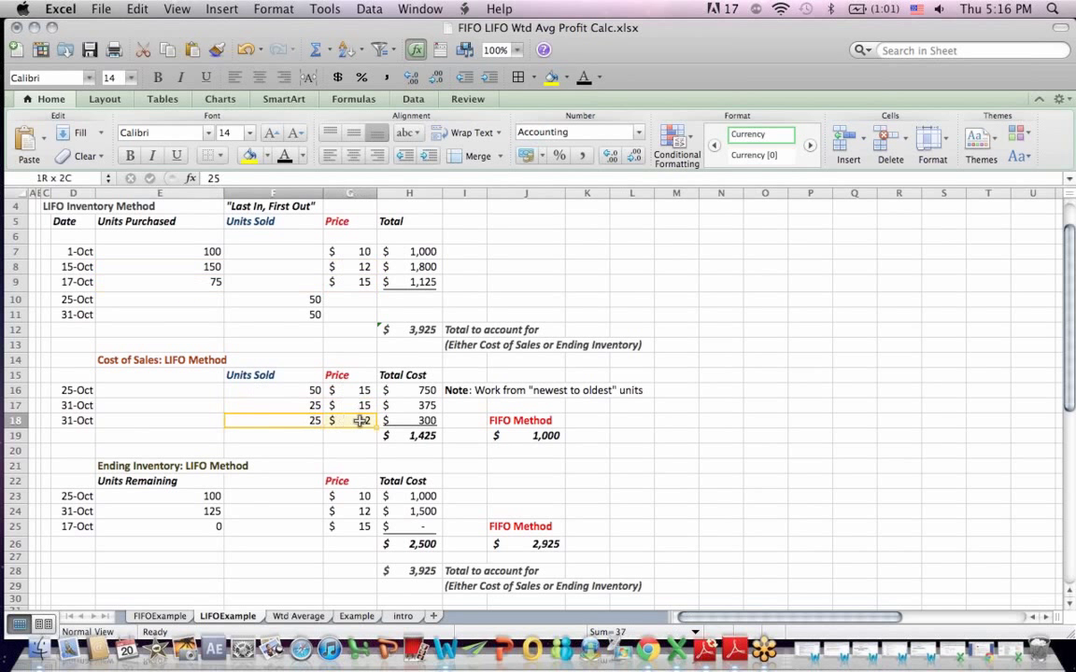
pyautogui.moveTo(351, 267); pyautogui.dragTo(206, 267)
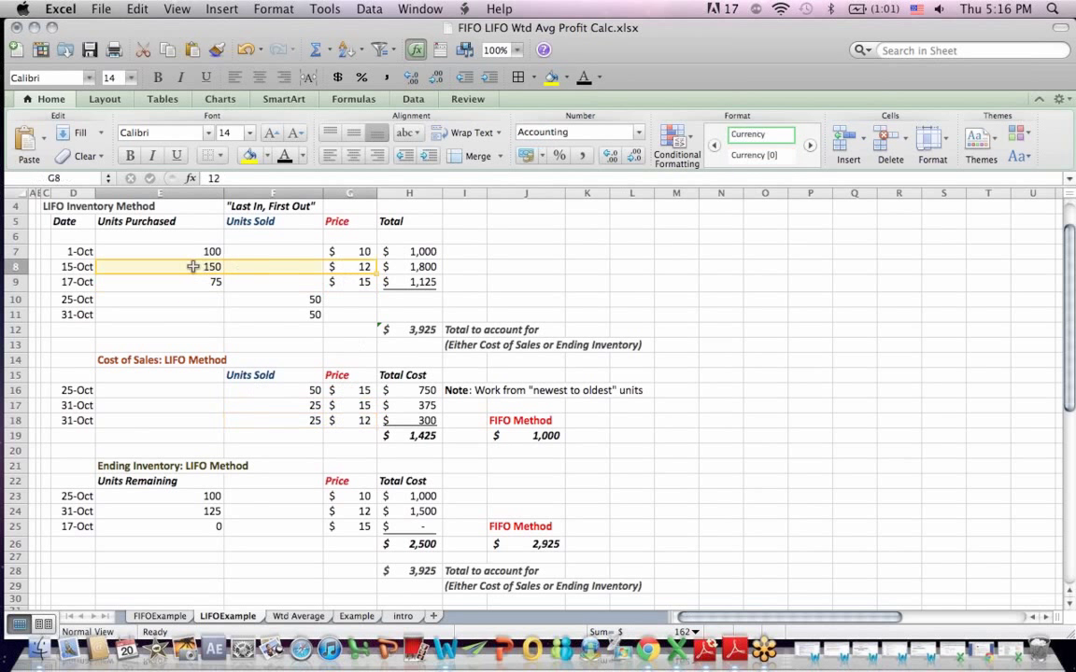
# - Inspect the LIFO cost of sales formulas in H17, H18 and the sum in H19
pyautogui.click(416, 406)
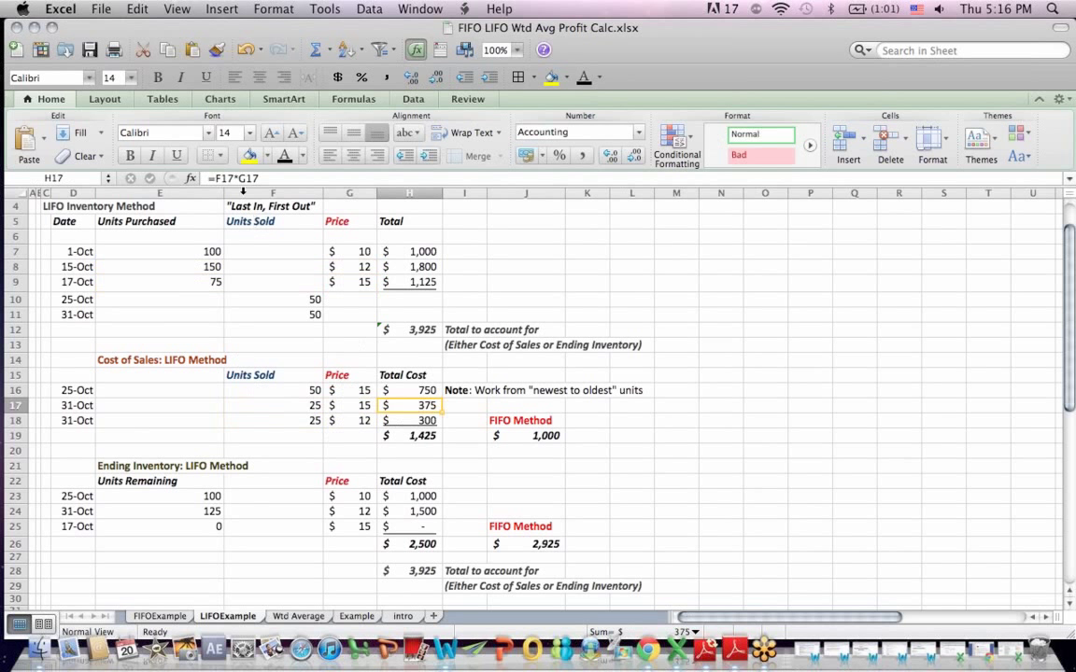
pyautogui.click(242, 179)
pyautogui.press('Return')
pyautogui.click(242, 179)
pyautogui.press('Return')
pyautogui.click(242, 178)
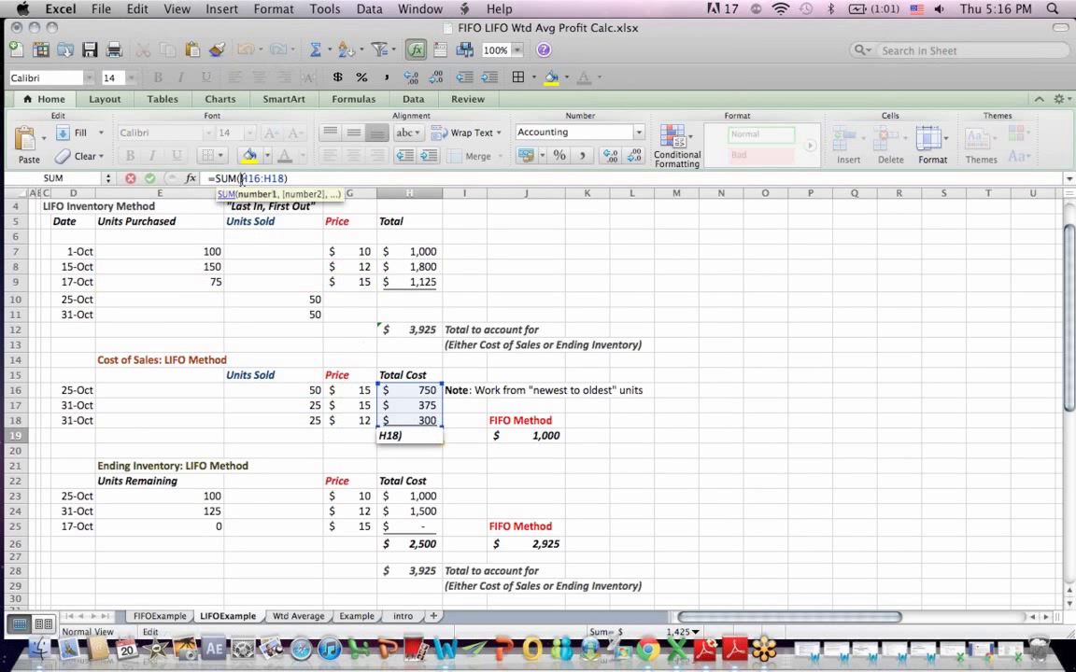
pyautogui.click(242, 179)
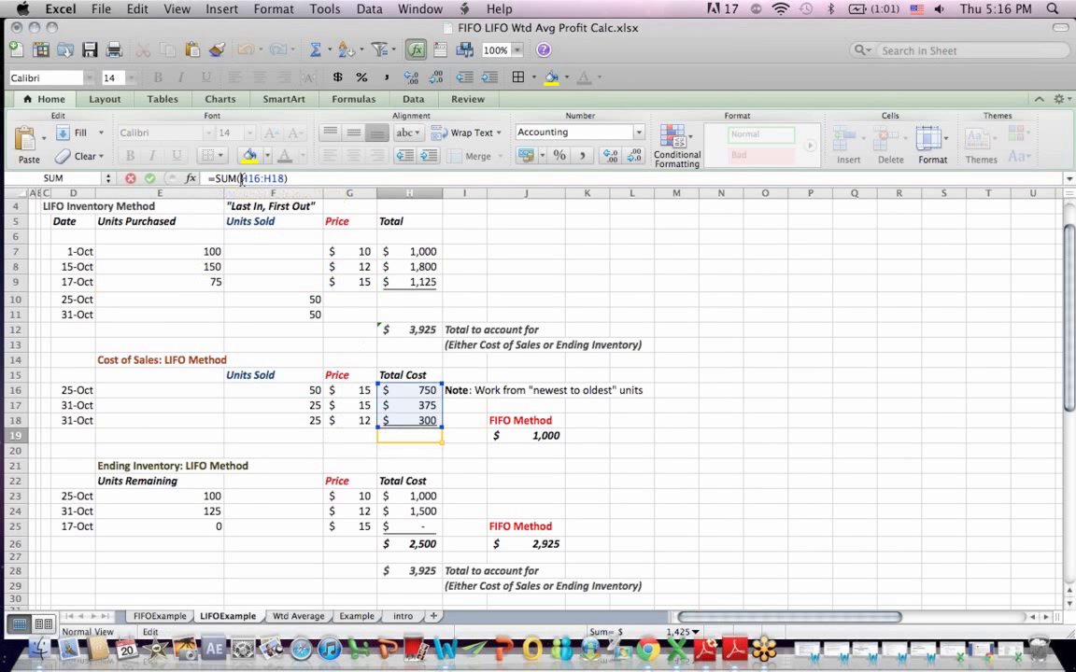
pyautogui.press('Return')
# - Compare the LIFO cost of sales total in H19 with the FIFO Method figure in J19
pyautogui.click(411, 437)
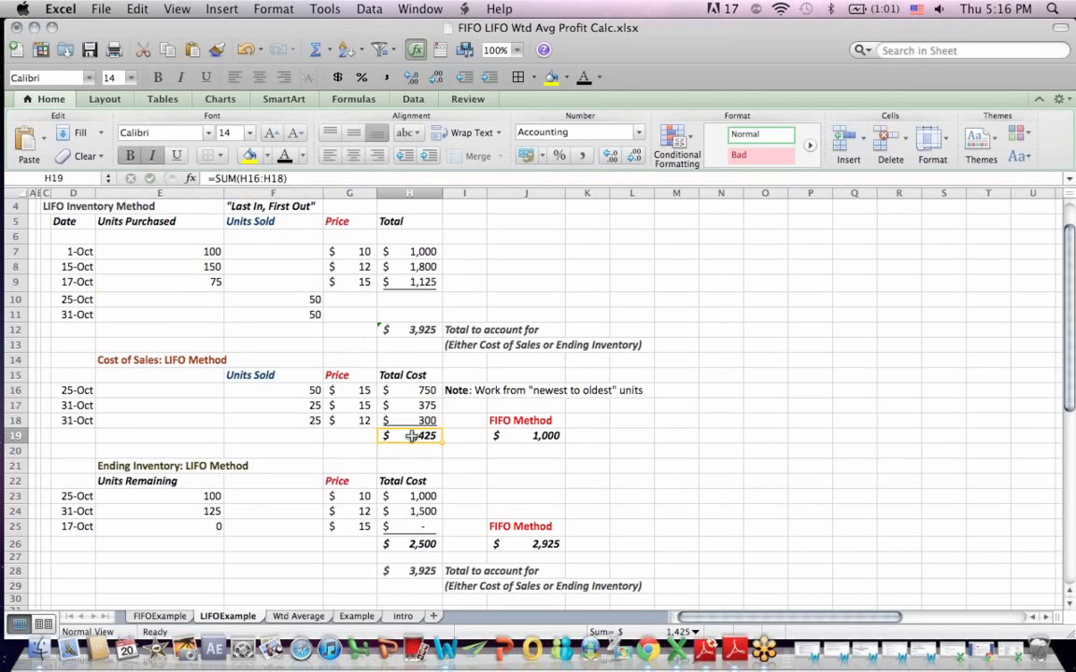
pyautogui.click(511, 423)
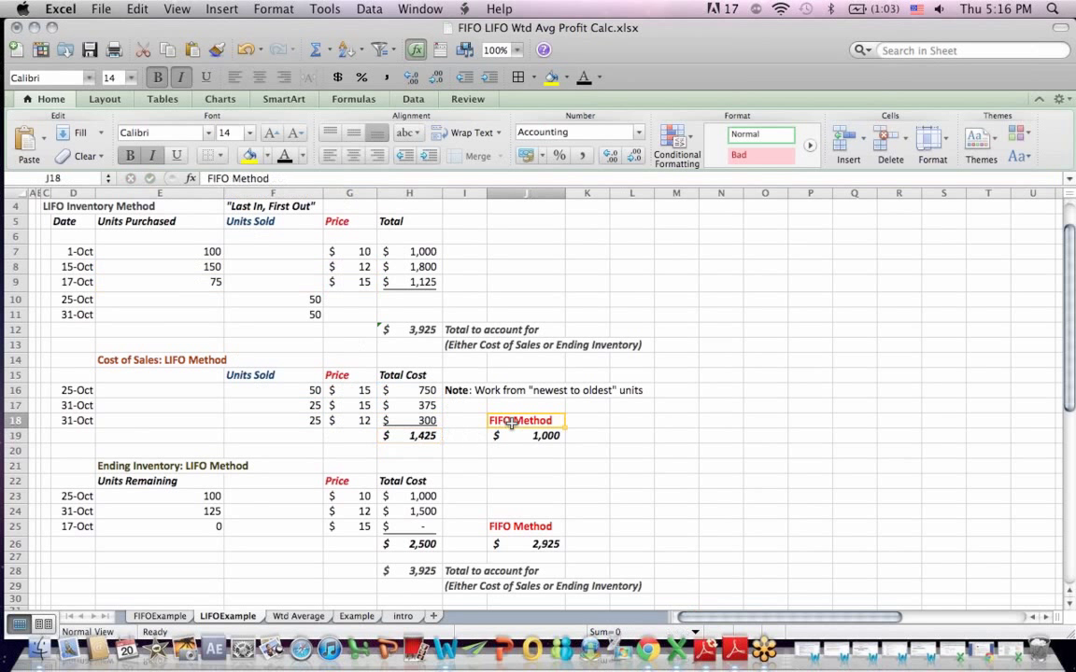
pyautogui.click(533, 436)
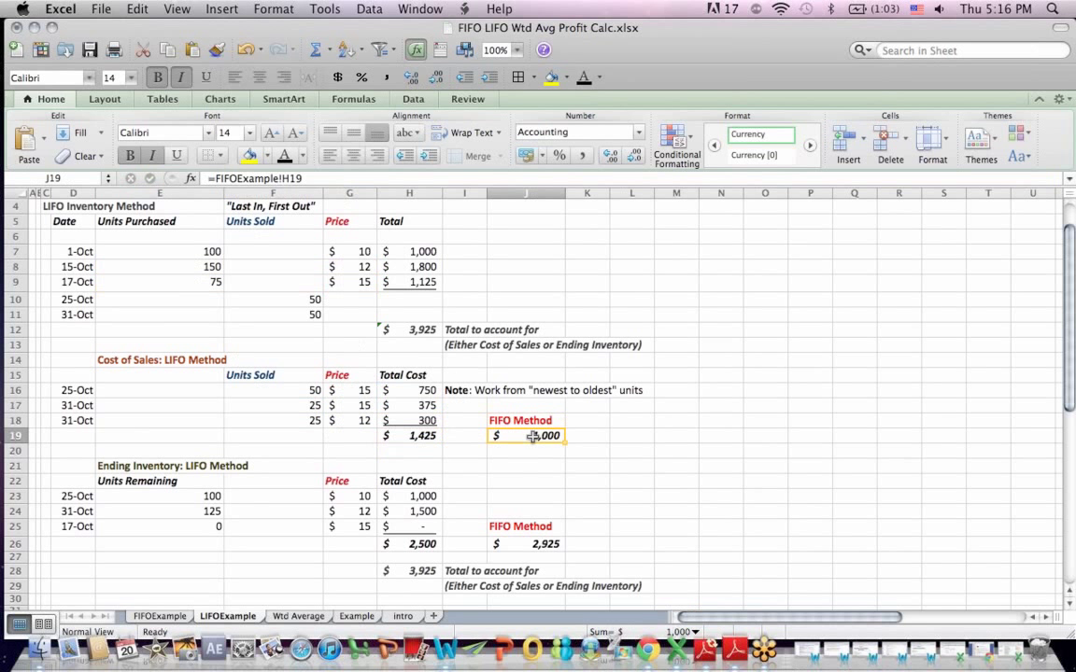
# - Review the LIFO cost of sales heading and the "newest to oldest" note against the 17-Oct and 1-Oct purchase rows
pyautogui.click(145, 359)
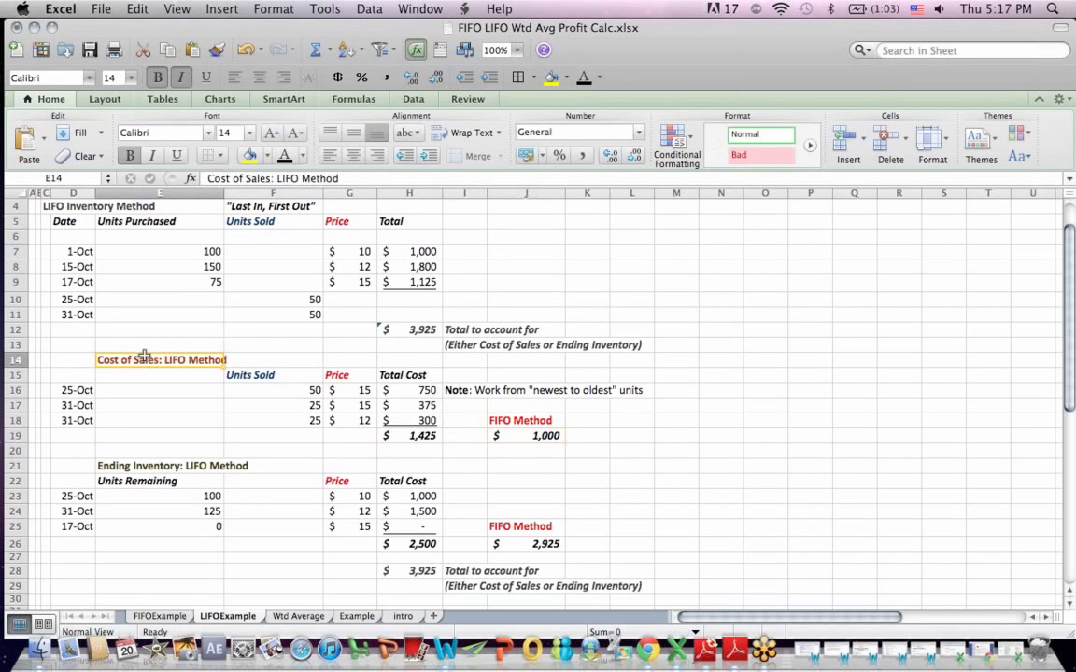
pyautogui.click(463, 390)
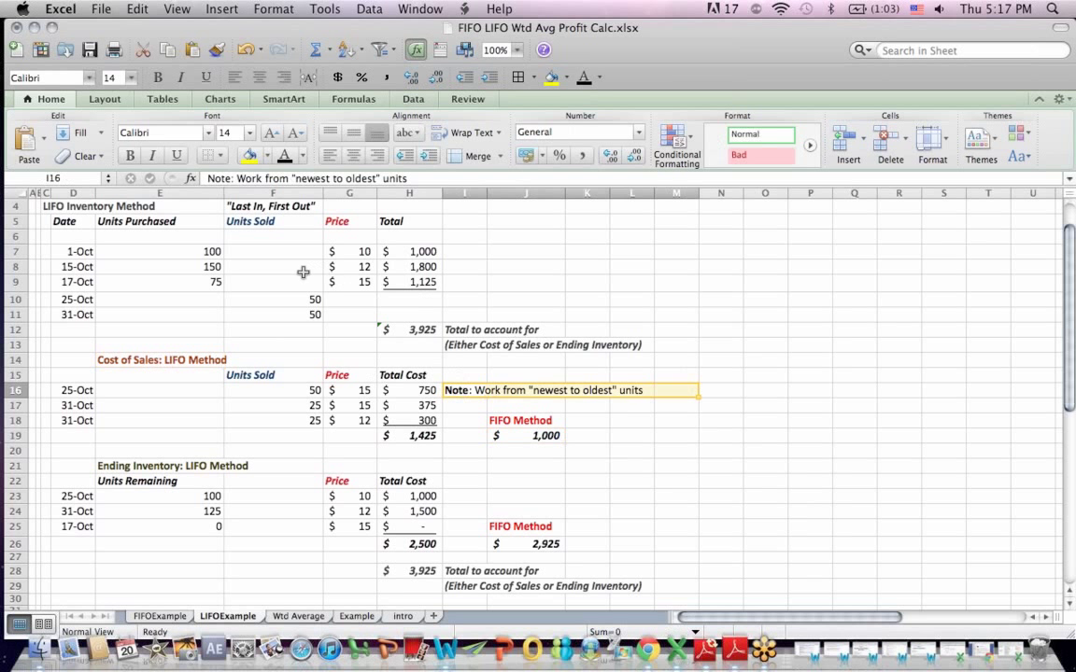
pyautogui.click(255, 277)
pyautogui.moveTo(255, 277); pyautogui.dragTo(355, 281)
pyautogui.moveTo(186, 250); pyautogui.dragTo(390, 248)
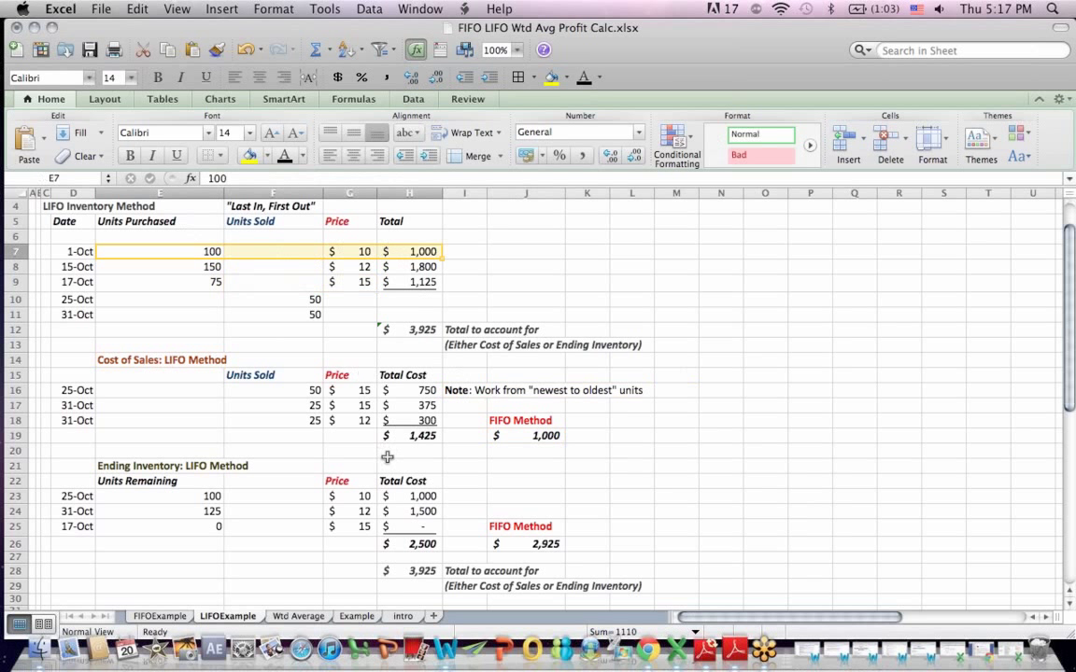
# - Compare the LIFO cost of sales total with the LIFO ending inventory total in H26 and its FIFO counterpart in J26
pyautogui.click(121, 362)
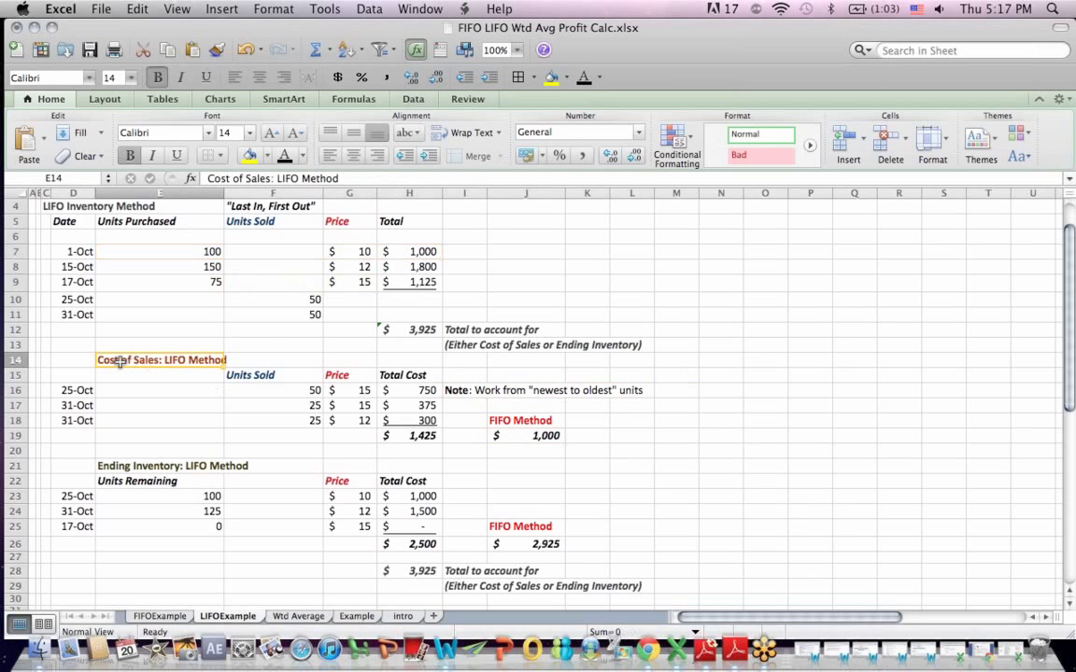
pyautogui.click(408, 437)
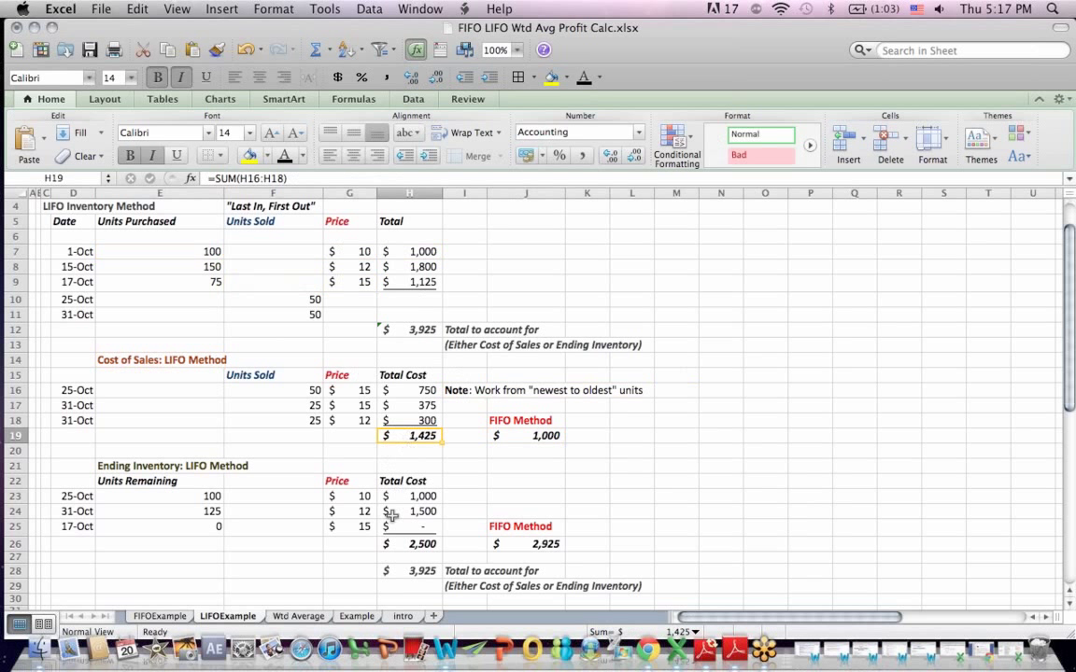
pyautogui.click(400, 544)
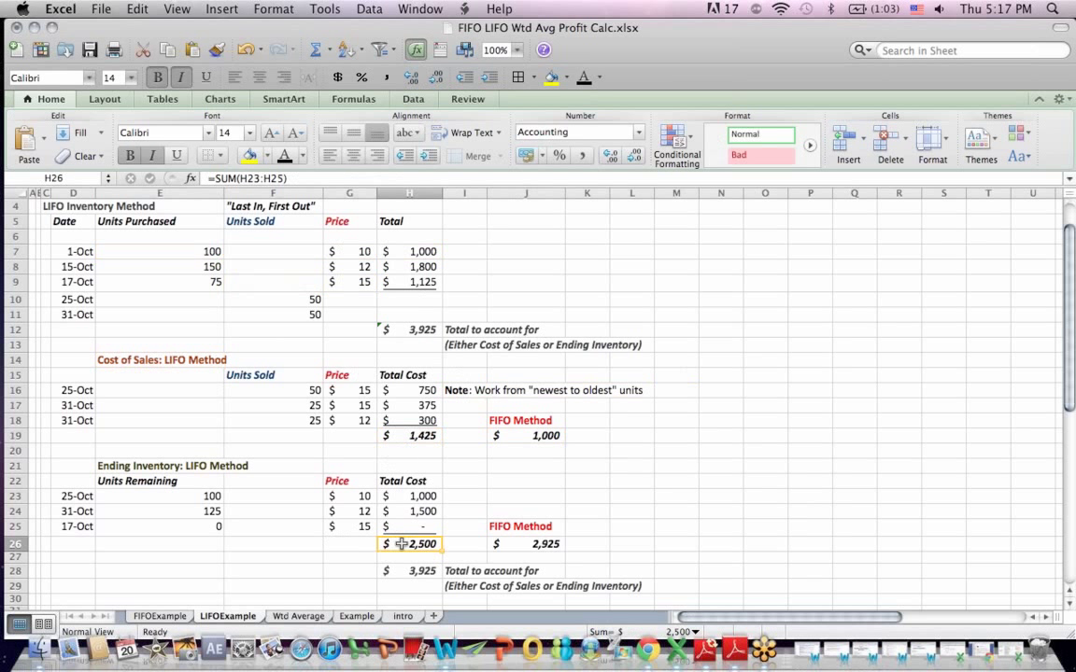
pyautogui.click(529, 544)
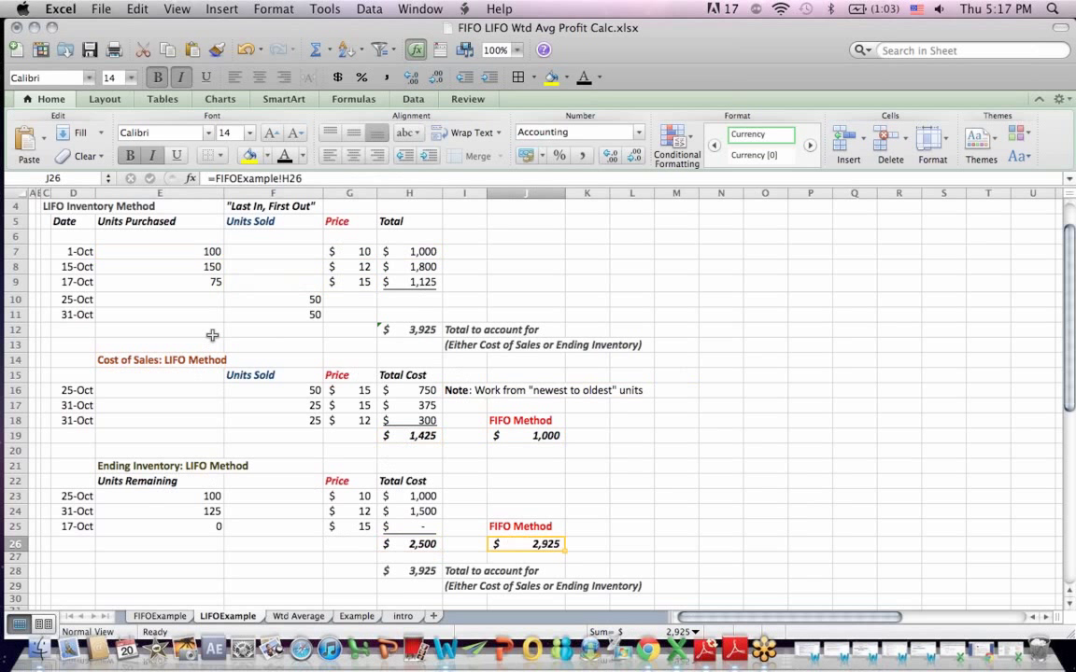
# - Match ending inventory rows 23 and 24 with the 1-Oct and 15-Oct purchases, accounting for the units sold in row 18
pyautogui.moveTo(190, 251); pyautogui.dragTo(425, 250)
pyautogui.moveTo(192, 496); pyautogui.dragTo(451, 491)
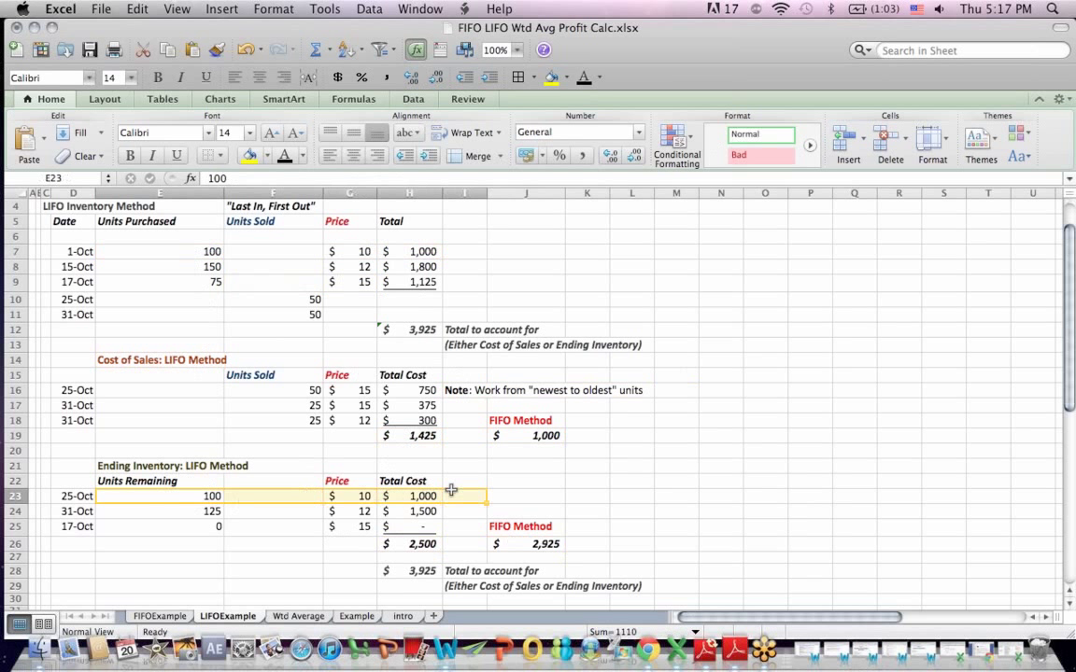
pyautogui.click(144, 268)
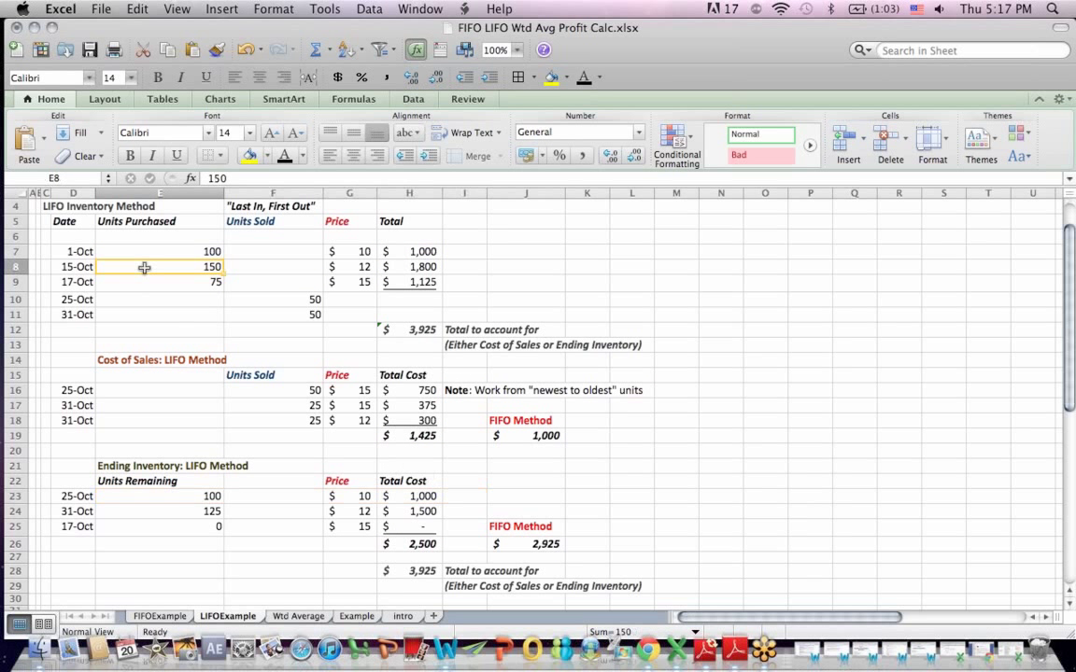
pyautogui.click(285, 420)
pyautogui.moveTo(190, 511); pyautogui.dragTo(439, 512)
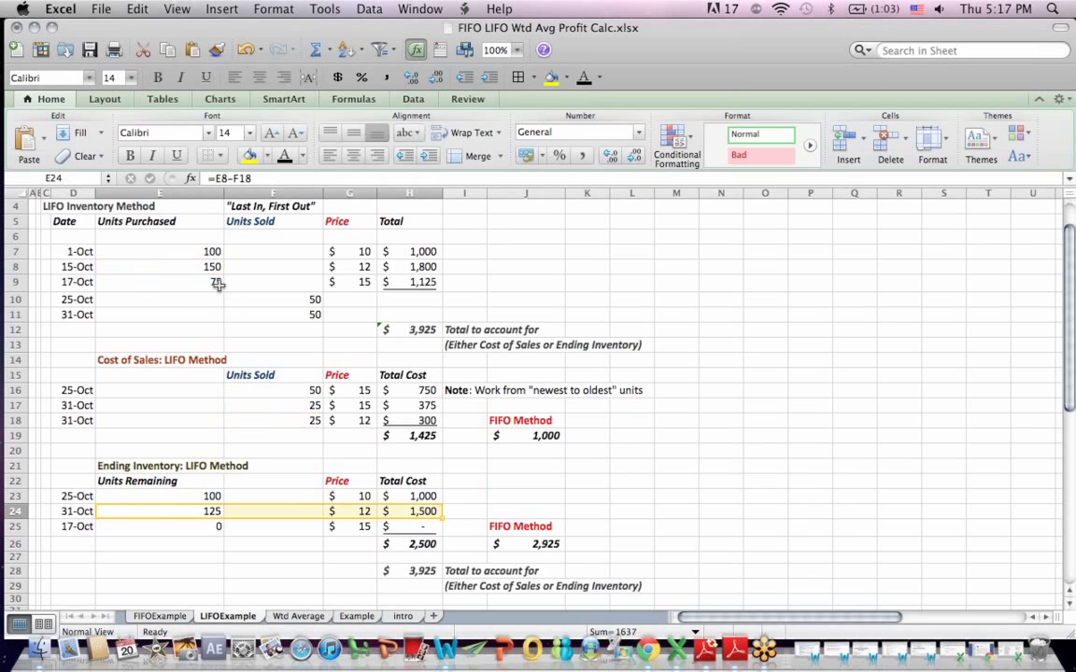
pyautogui.moveTo(191, 268); pyautogui.dragTo(411, 268)
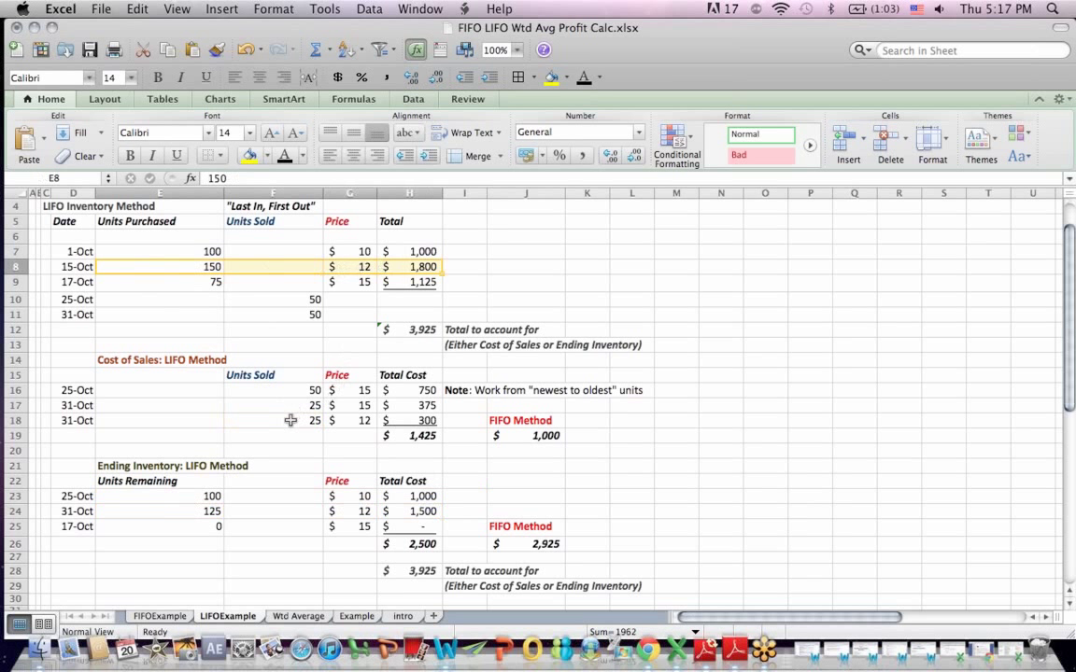
pyautogui.moveTo(291, 421); pyautogui.dragTo(410, 421)
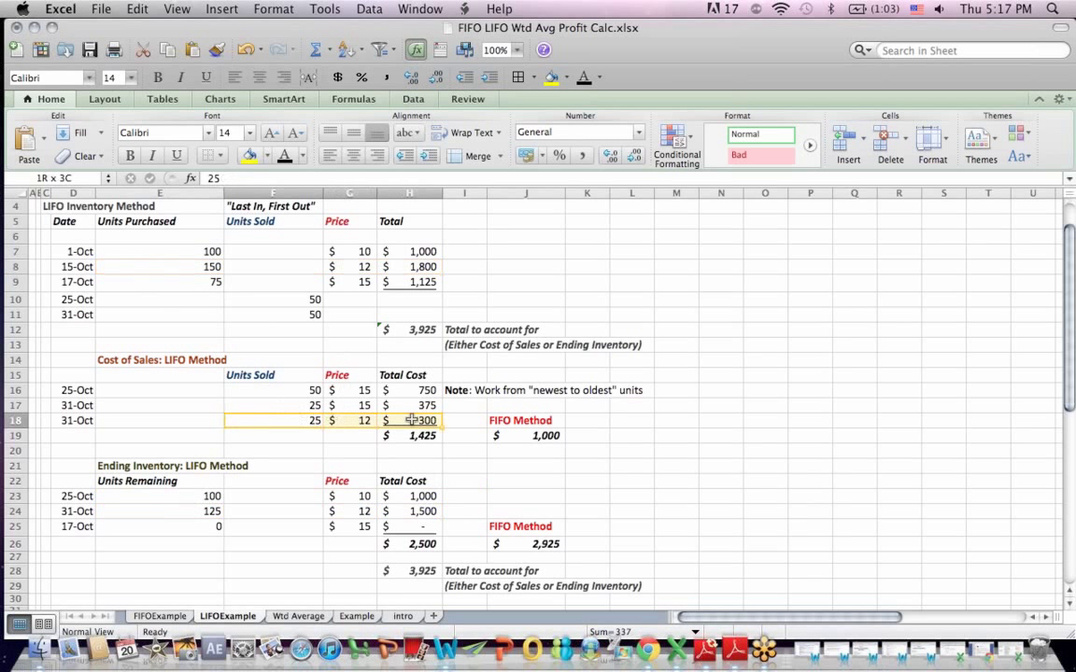
# - Compare the 17-Oct purchase in row 9 with the units sold in rows 16 and 17 and the remaining units in row 25
pyautogui.click(187, 283)
pyautogui.click(352, 280)
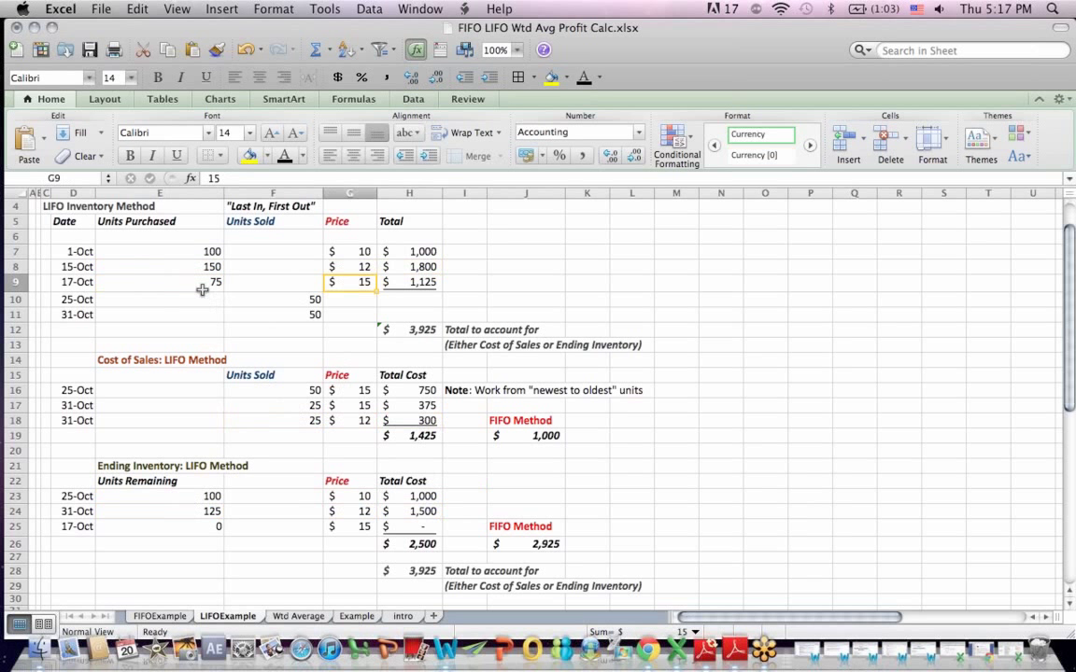
pyautogui.moveTo(202, 283); pyautogui.dragTo(346, 285)
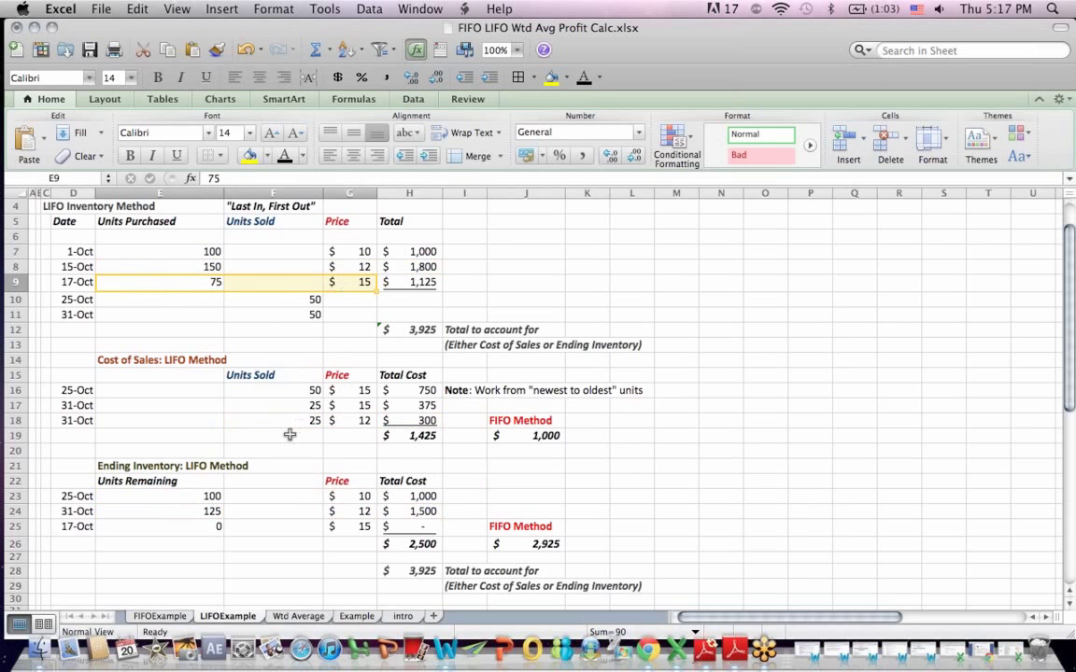
pyautogui.moveTo(266, 390); pyautogui.dragTo(347, 400)
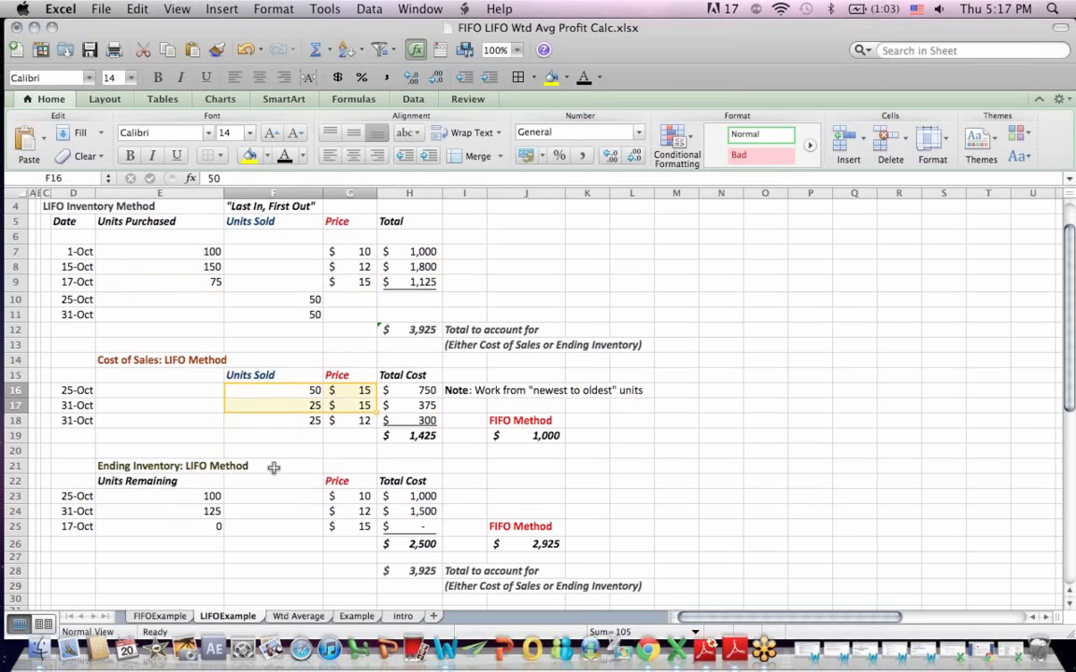
pyautogui.moveTo(184, 531); pyautogui.dragTo(359, 530)
# - Inspect the LIFO ending inventory cost formulas in H23 to H25
pyautogui.click(404, 496)
pyautogui.press('F2')
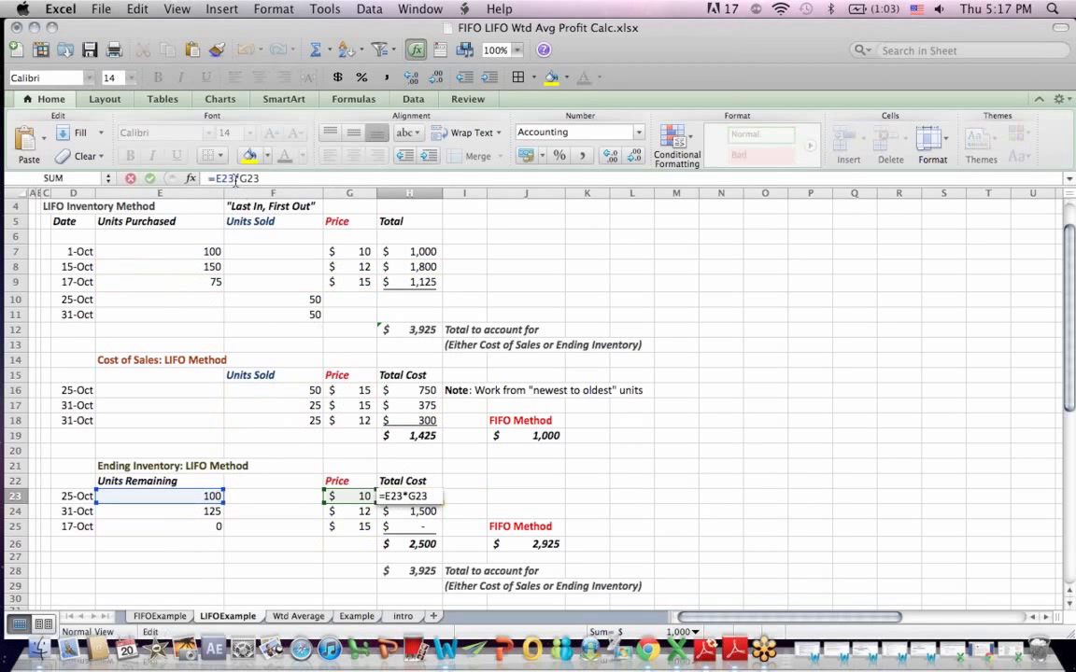
pyautogui.press('Return')
pyautogui.press('F2')
pyautogui.press('Return')
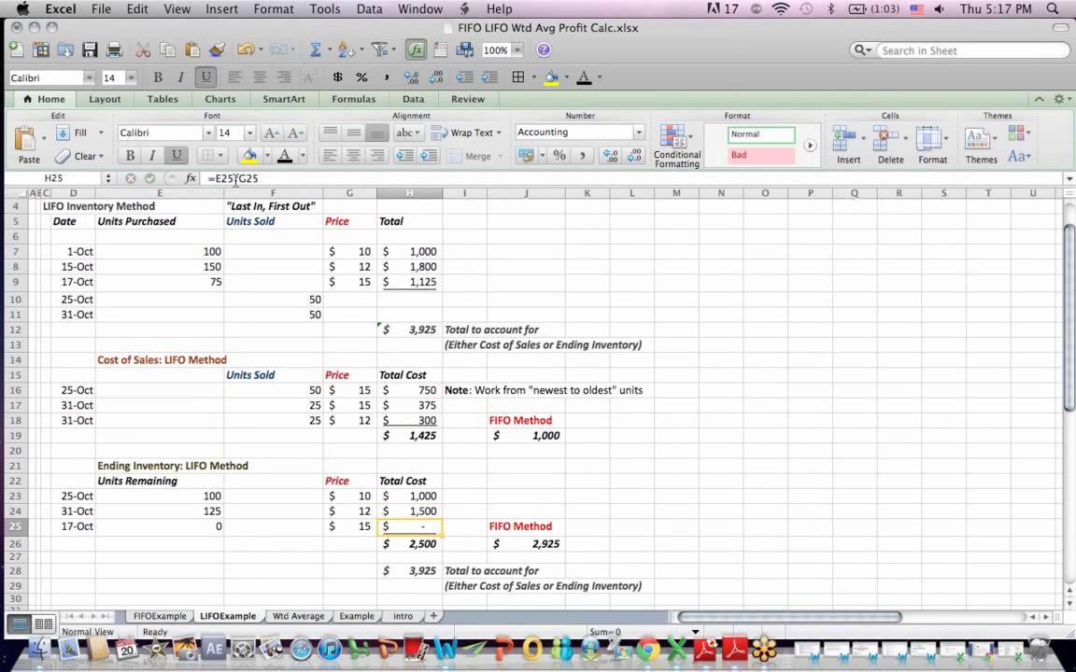
# - Review LIFO ending inventory rows 23 and 24 and compare the total in H26 with the FIFO figure in J26
pyautogui.press('Return')
pyautogui.press('super+shift+t')
pyautogui.press('Return')
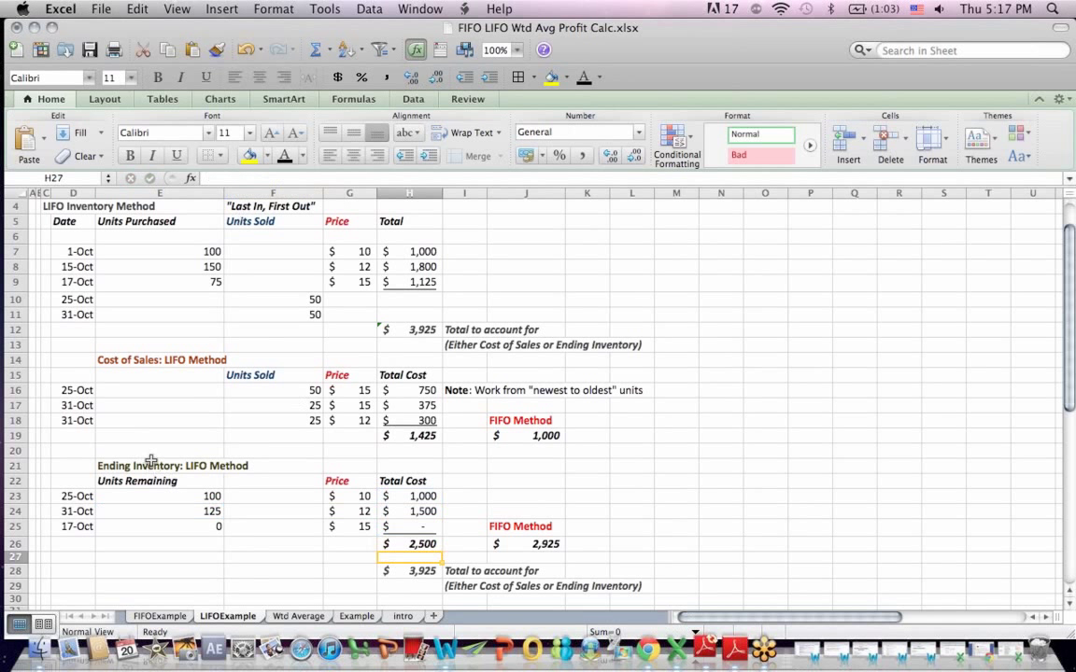
pyautogui.click(149, 461)
pyautogui.click(199, 495)
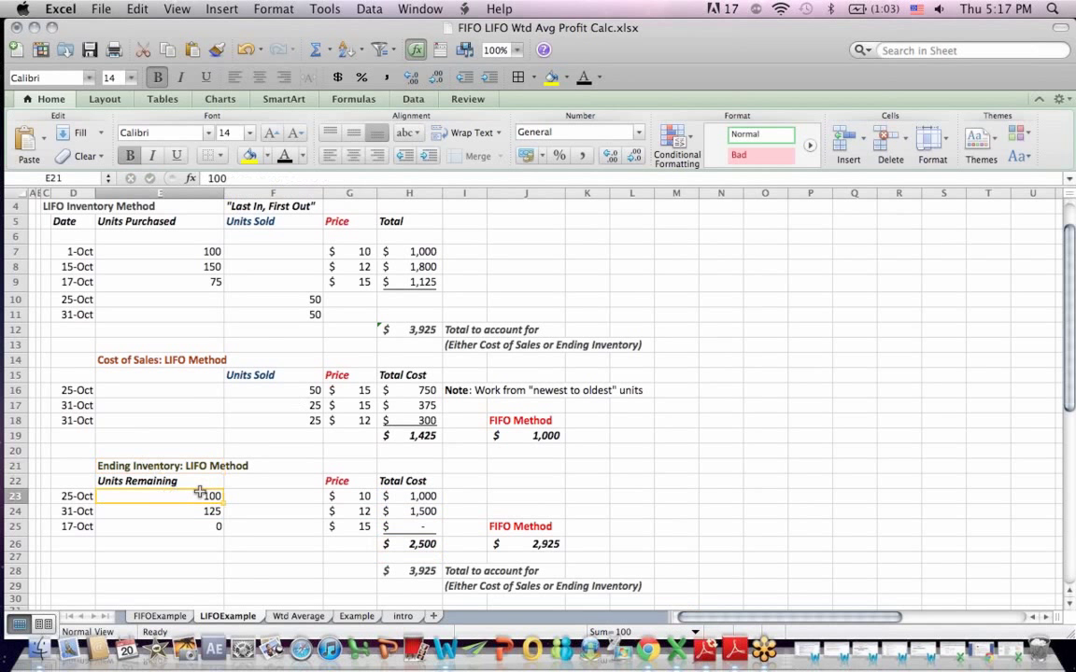
pyautogui.moveTo(199, 495); pyautogui.dragTo(415, 510)
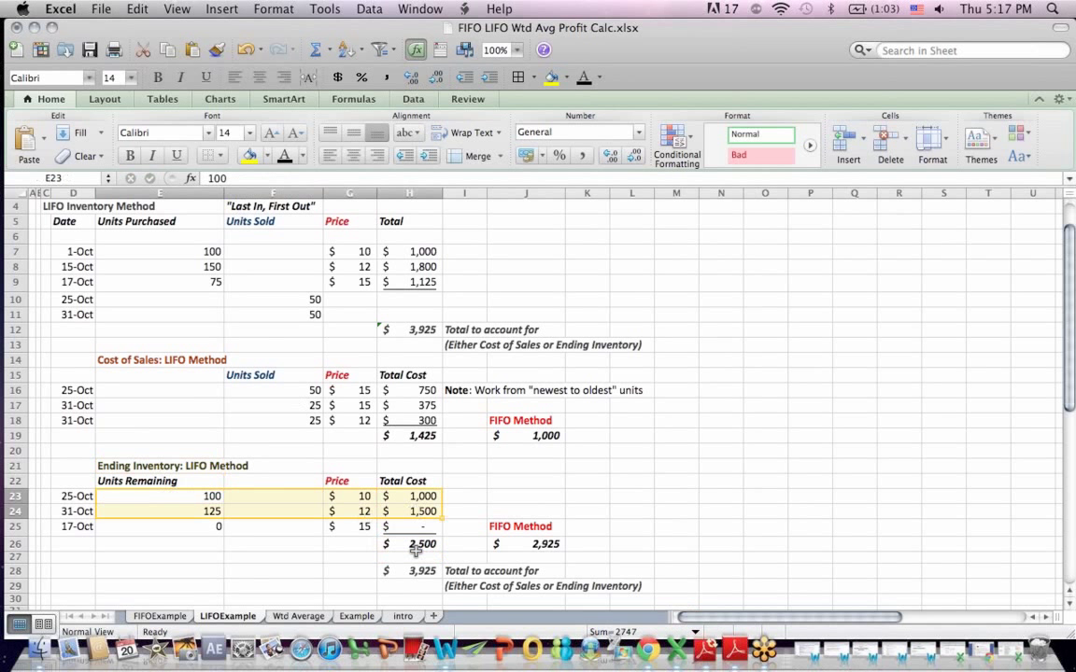
pyautogui.click(416, 549)
pyautogui.click(540, 546)
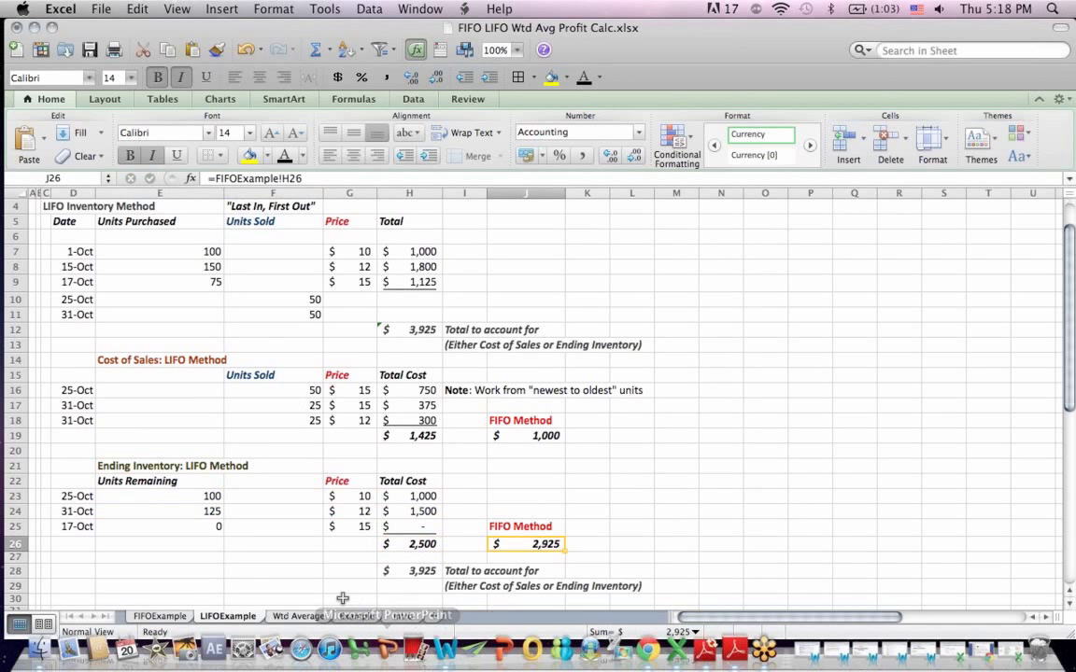
# - Open the Wtd Average sheet and inspect the purchase table and the total-to-account-for formula in H12
pyautogui.click(316, 617)
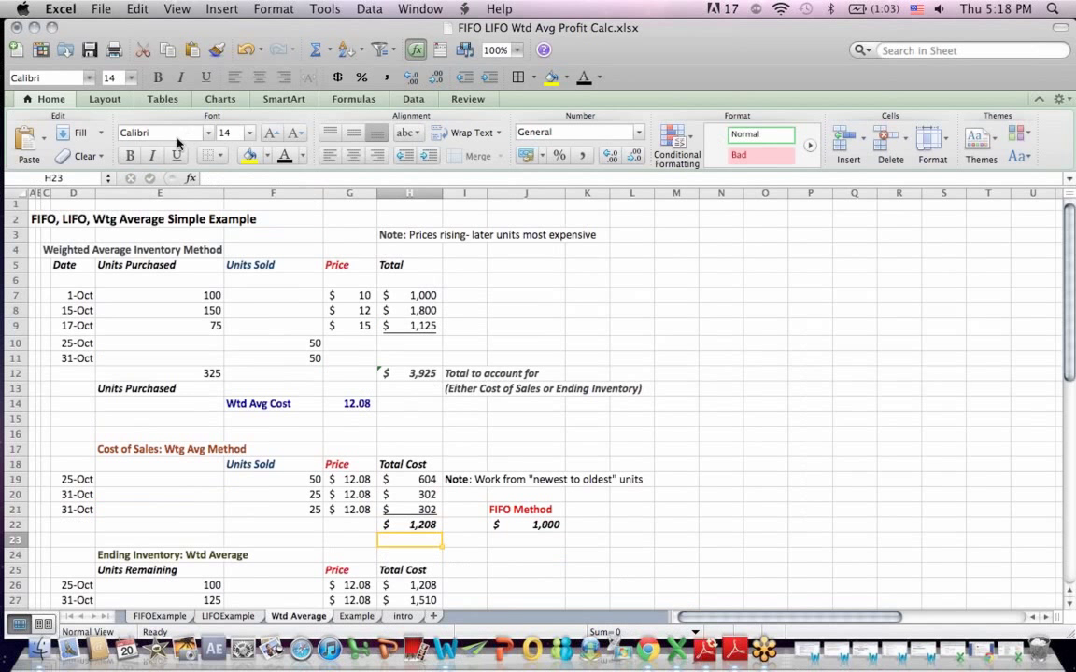
pyautogui.moveTo(46, 249); pyautogui.dragTo(703, 367)
pyautogui.click(704, 371)
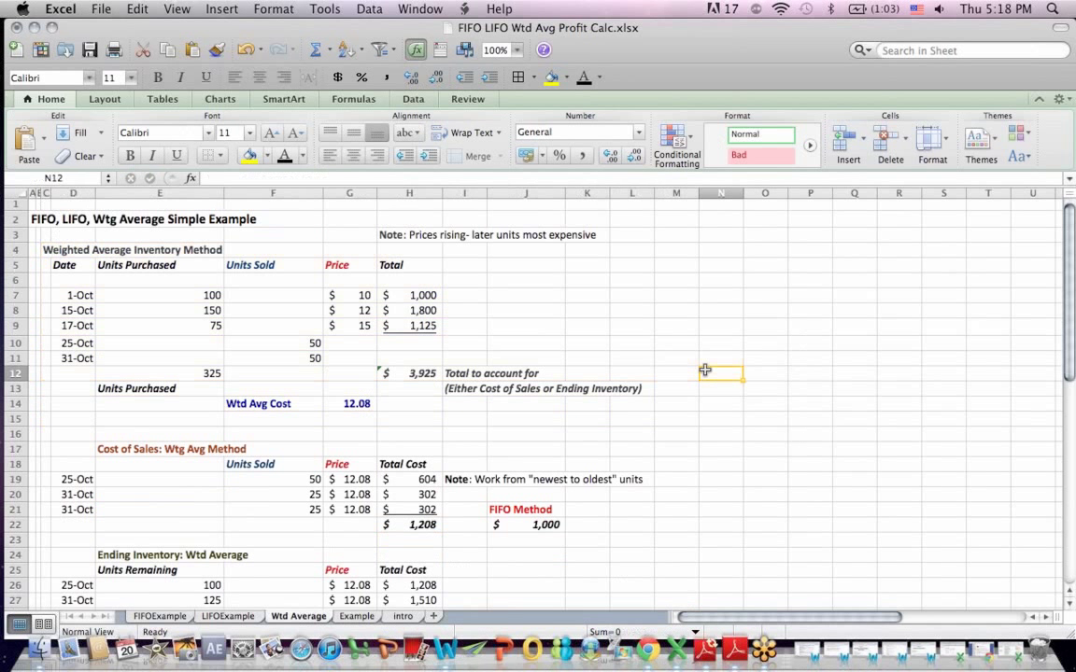
pyautogui.click(385, 374)
pyautogui.click(249, 178)
pyautogui.press('Return')
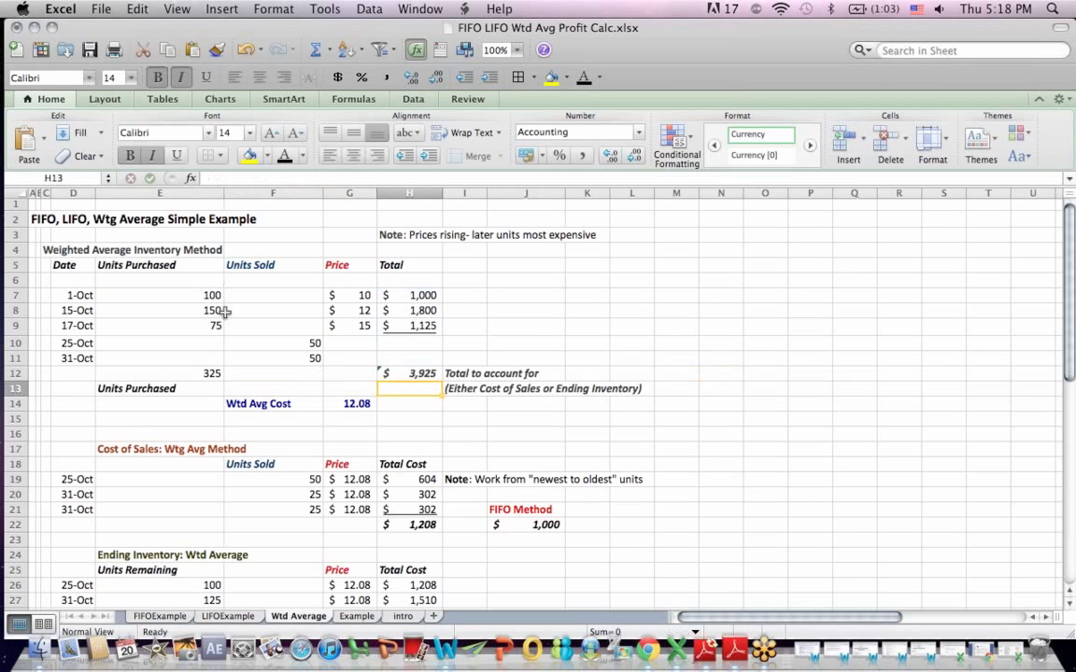
# - Inspect the units purchased formula in E12 and the weighted average cost formula in G14
pyautogui.click(213, 373)
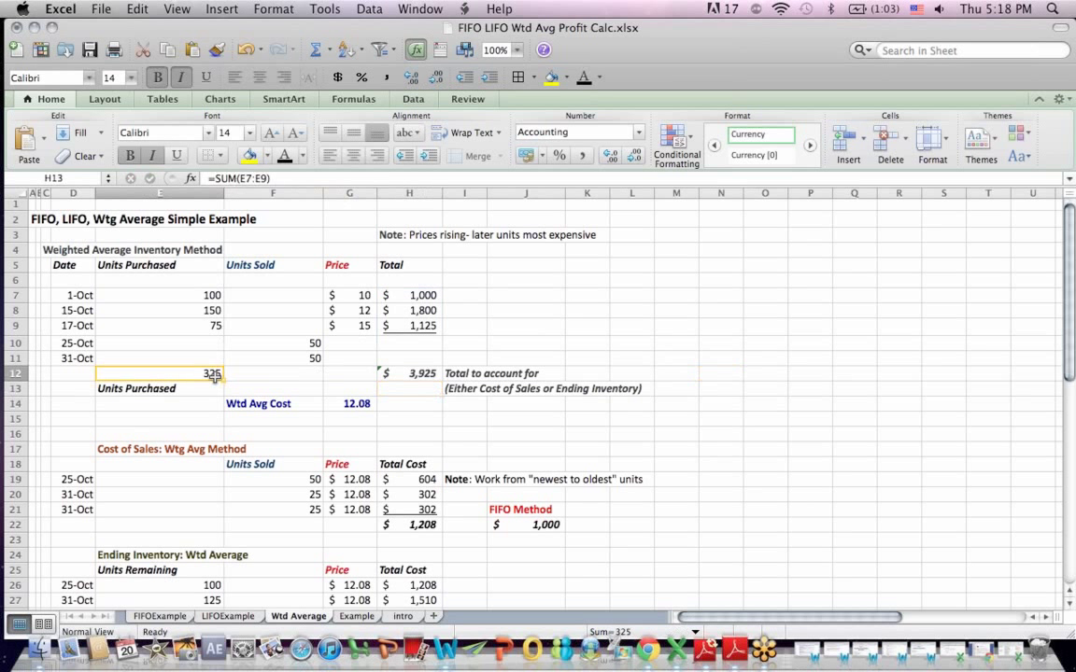
pyautogui.click(247, 179)
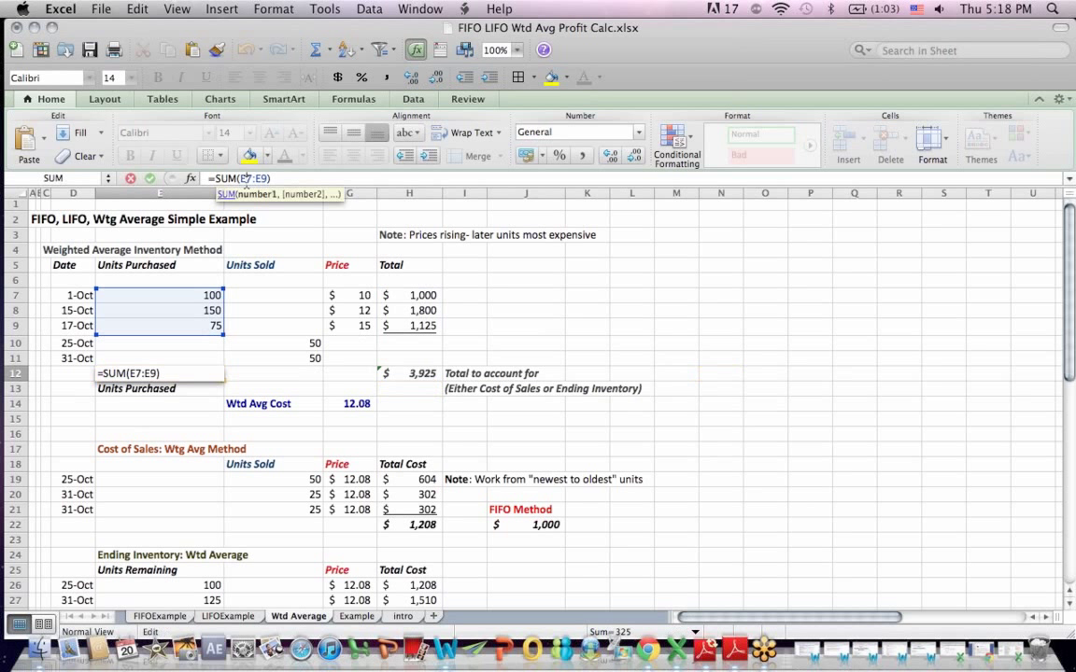
pyautogui.press('Return')
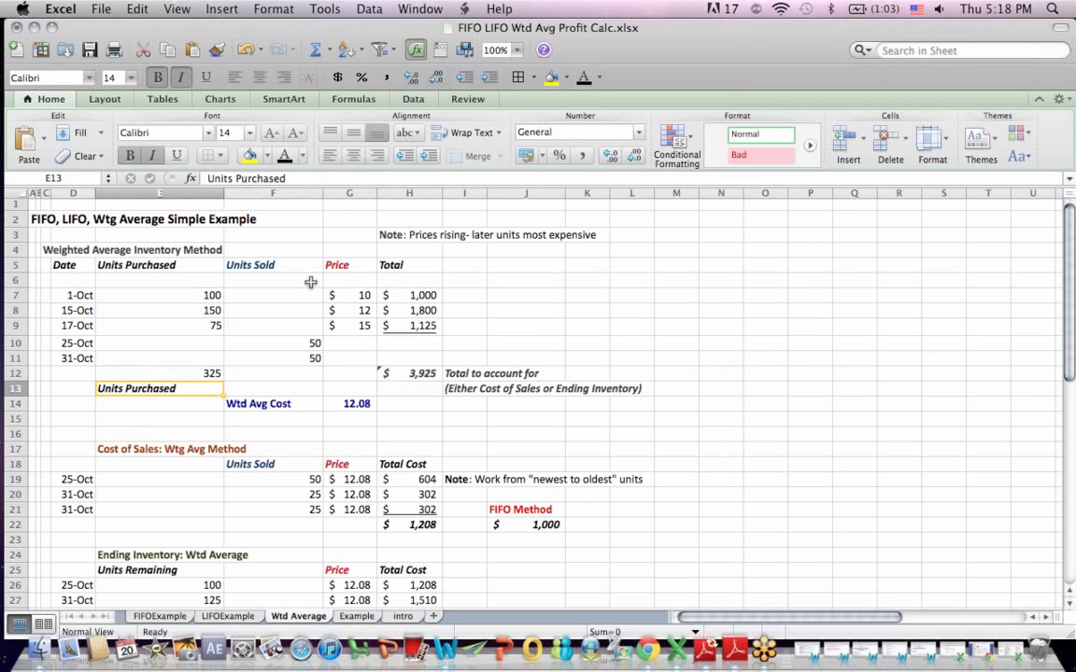
pyautogui.click(352, 404)
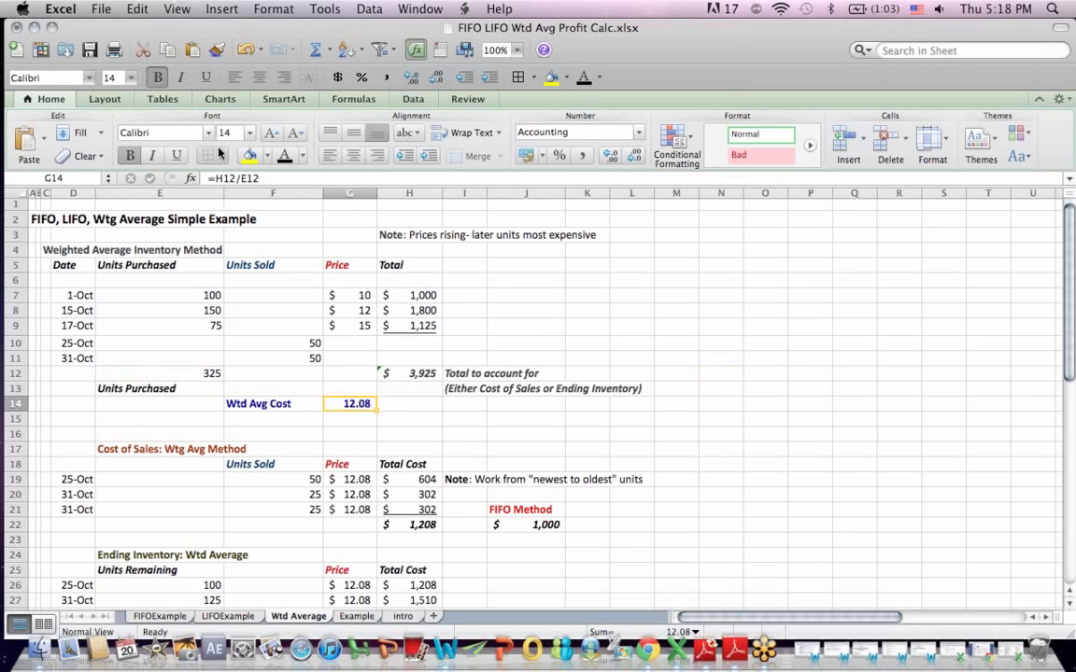
pyautogui.click(225, 177)
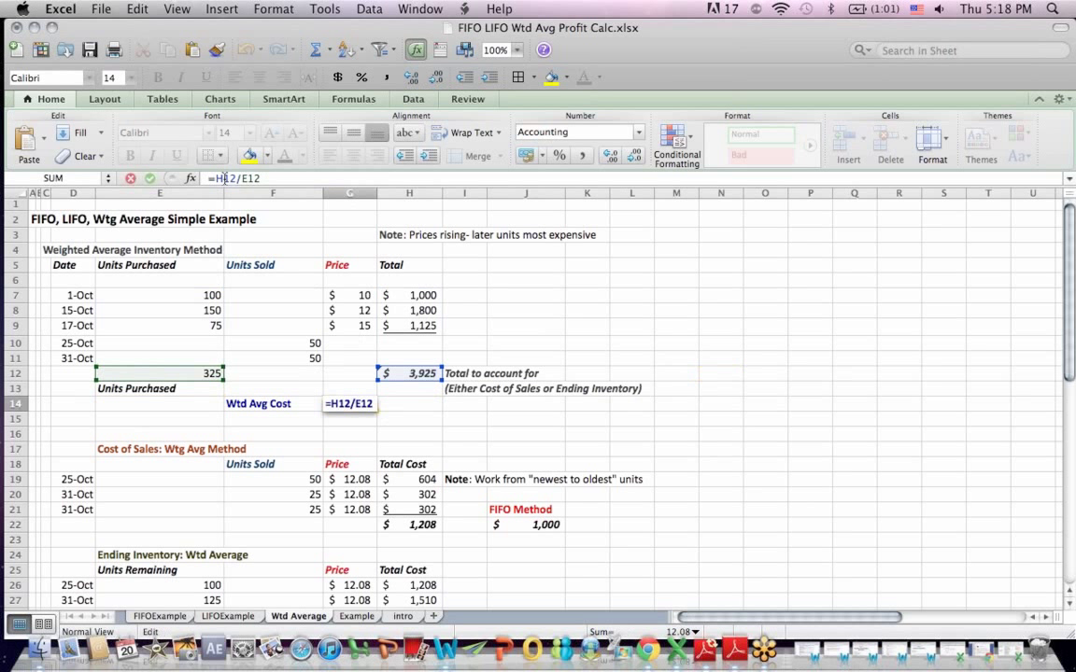
pyautogui.press('Return')
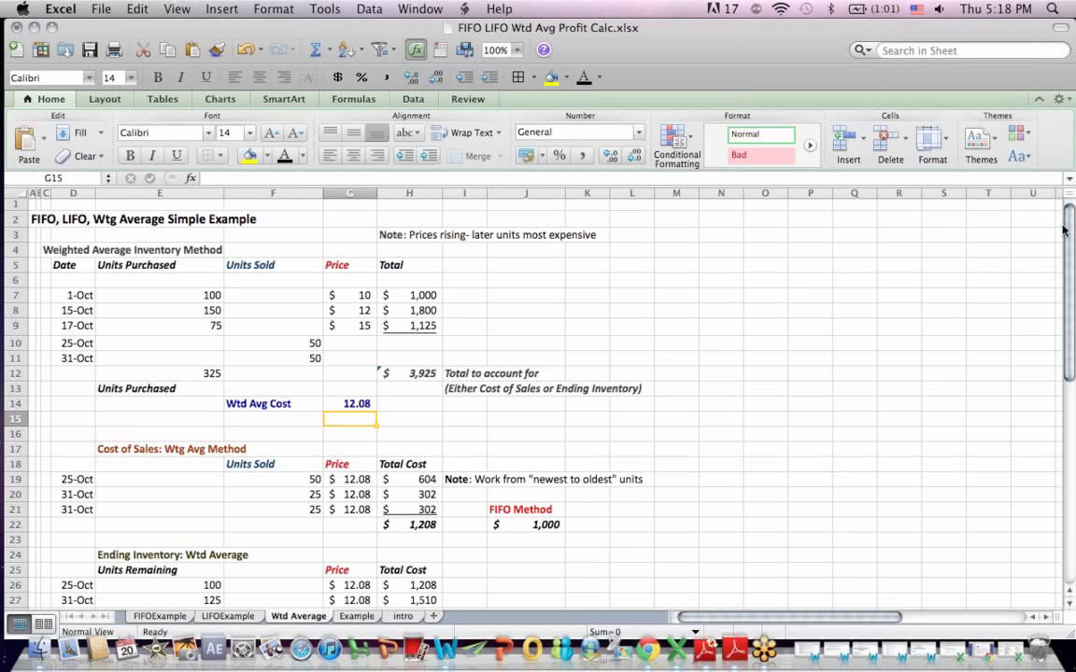
# - Review the weighted average cost of sales rows 19 to 21 and inspect their total formula in H22
pyautogui.moveTo(1063, 229); pyautogui.dragTo(1063, 273)
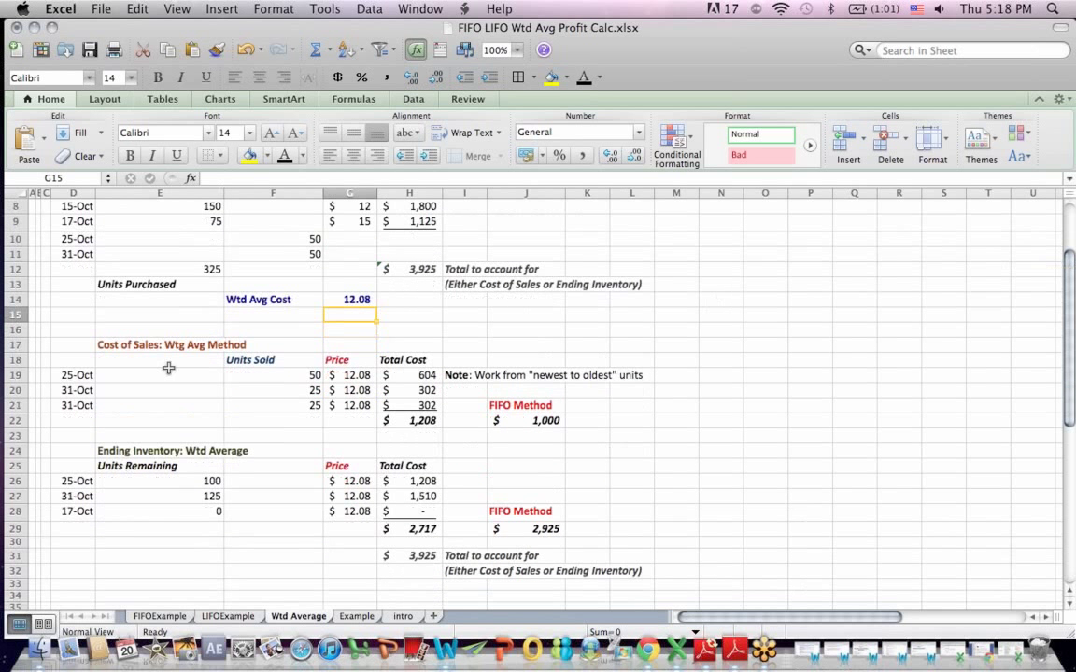
pyautogui.moveTo(140, 376); pyautogui.dragTo(401, 377)
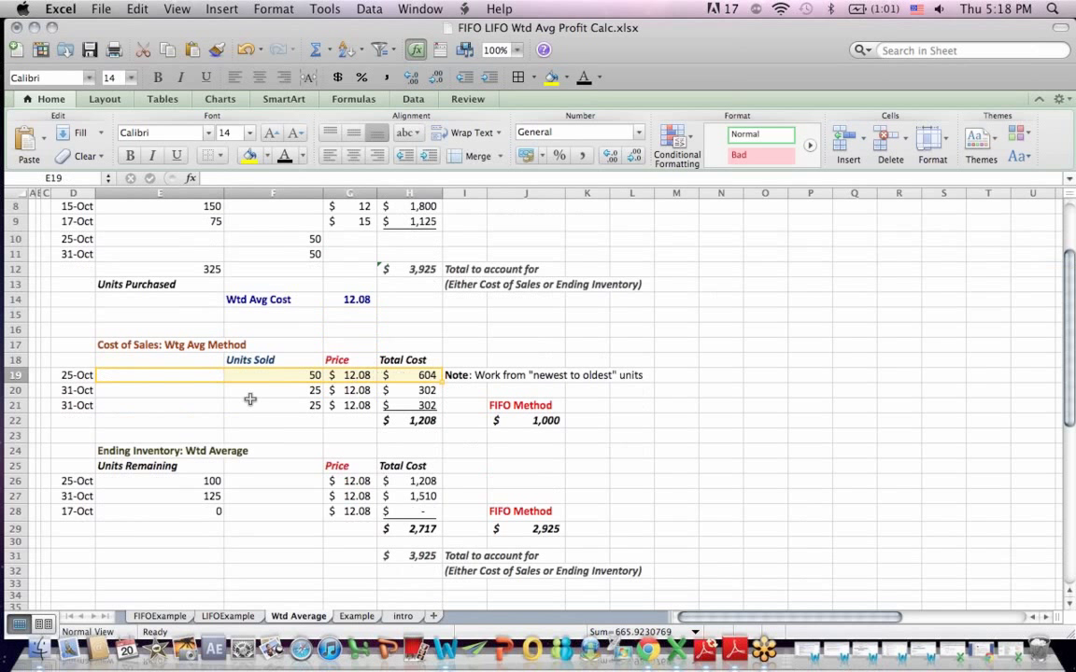
pyautogui.moveTo(139, 392); pyautogui.dragTo(415, 407)
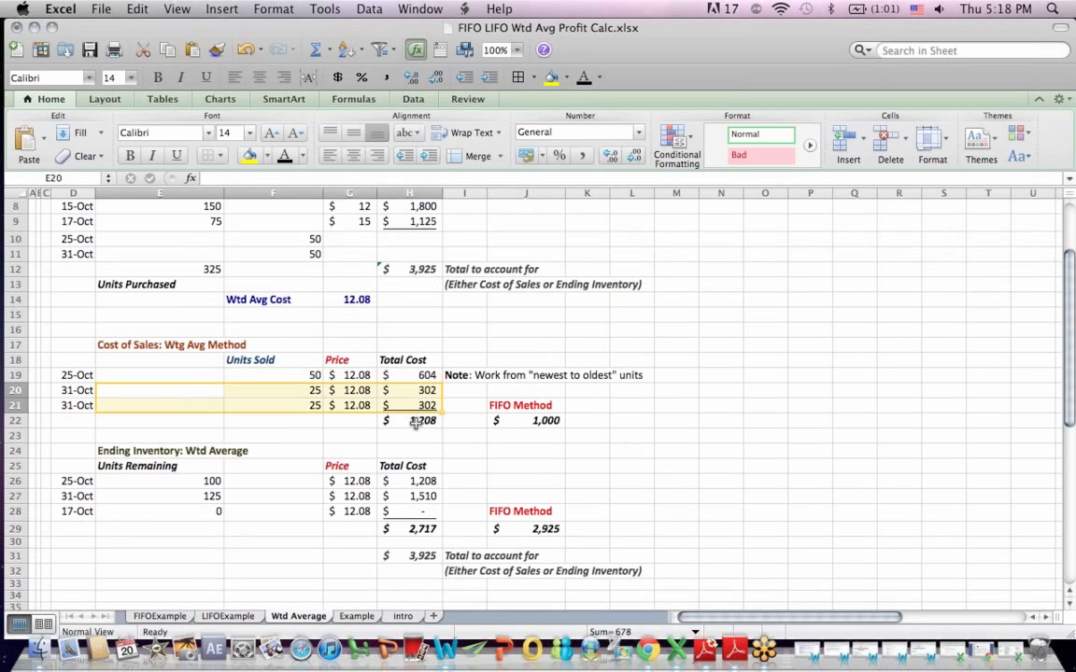
pyautogui.click(415, 423)
pyautogui.click(238, 178)
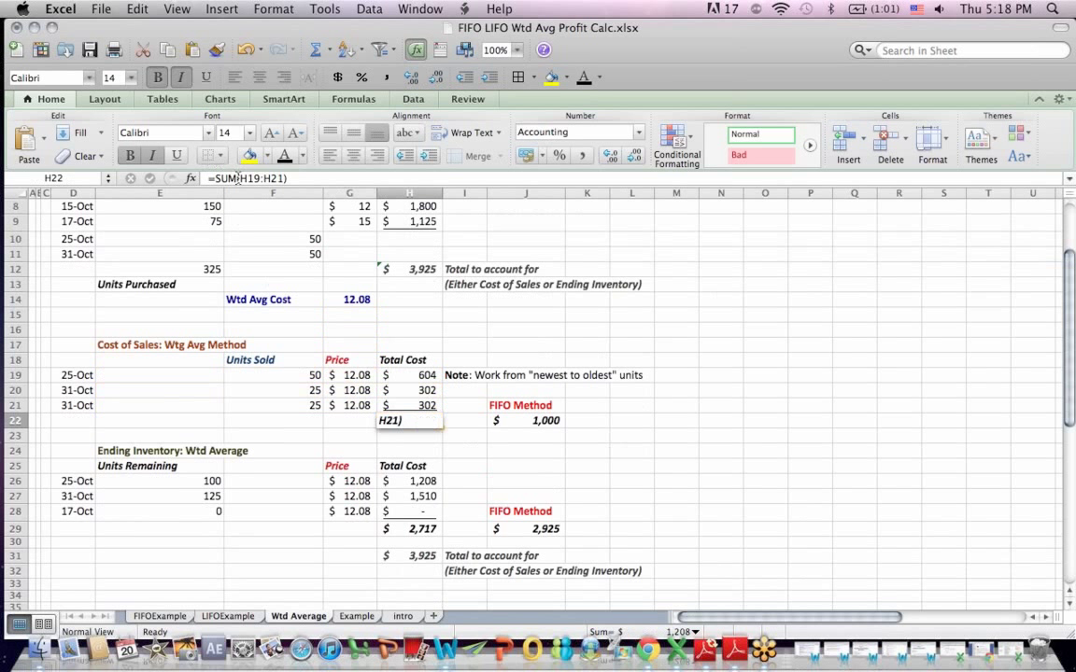
pyautogui.press('Return')
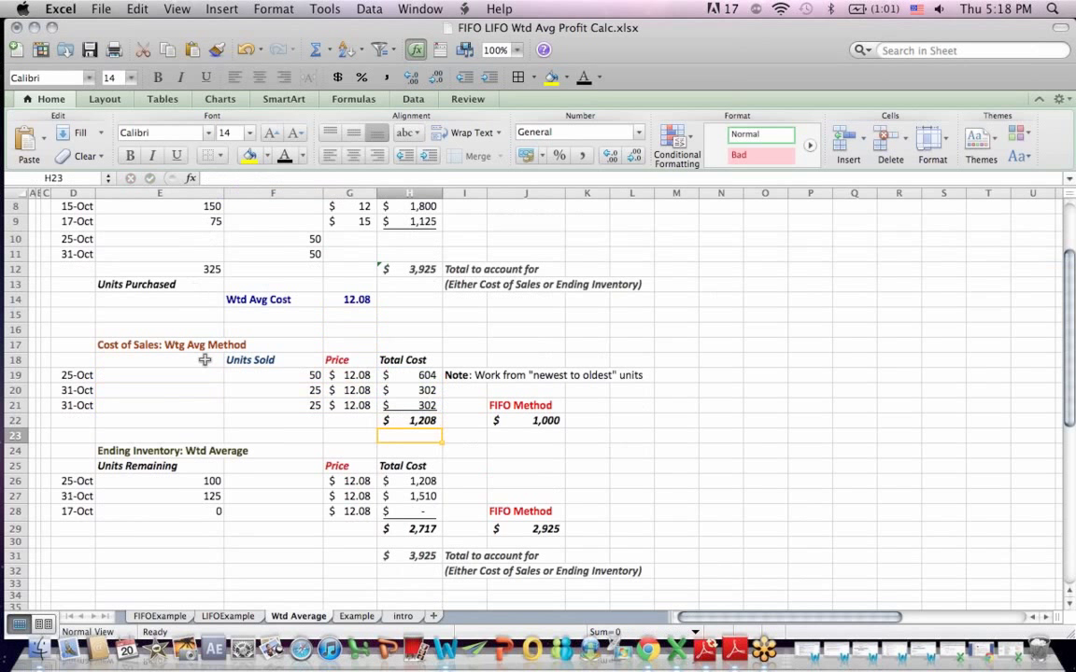
# - Compare the units remaining in E26 to E28 with the units purchased in E12 and the units sold in F19 to F21
pyautogui.click(187, 480)
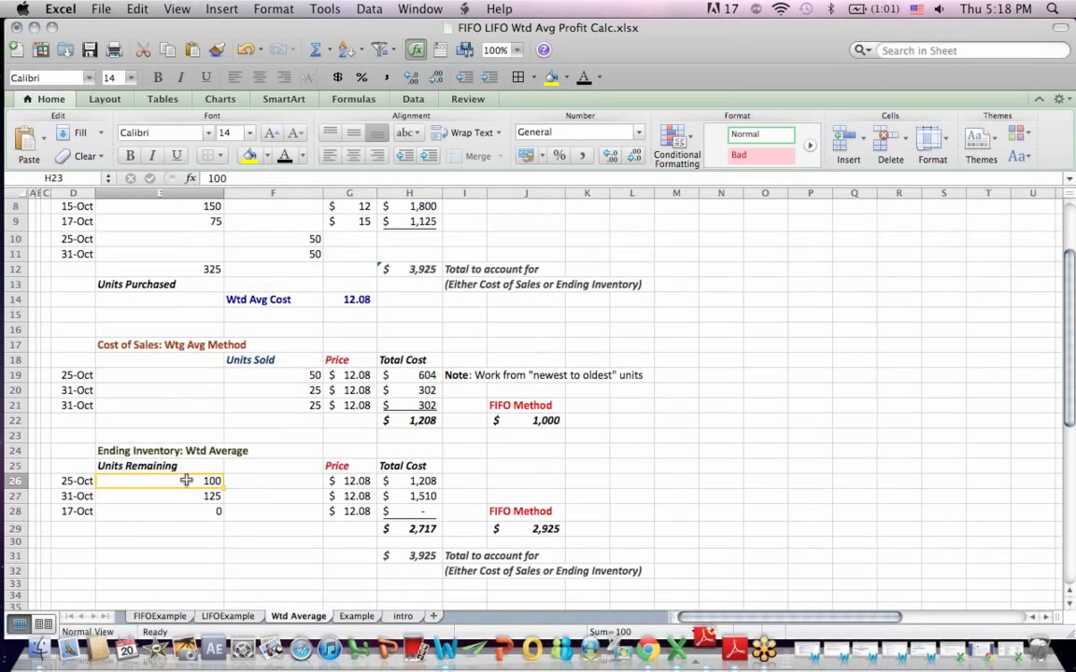
pyautogui.moveTo(187, 480); pyautogui.dragTo(262, 494)
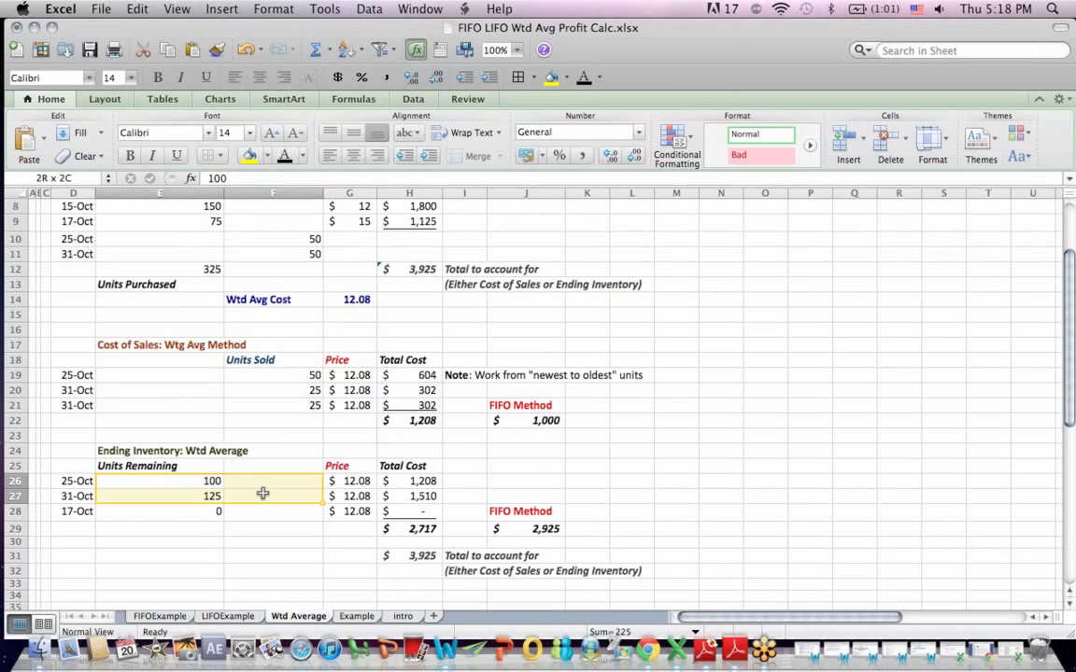
pyautogui.moveTo(262, 494); pyautogui.dragTo(262, 494)
pyautogui.click(198, 331)
pyautogui.click(207, 269)
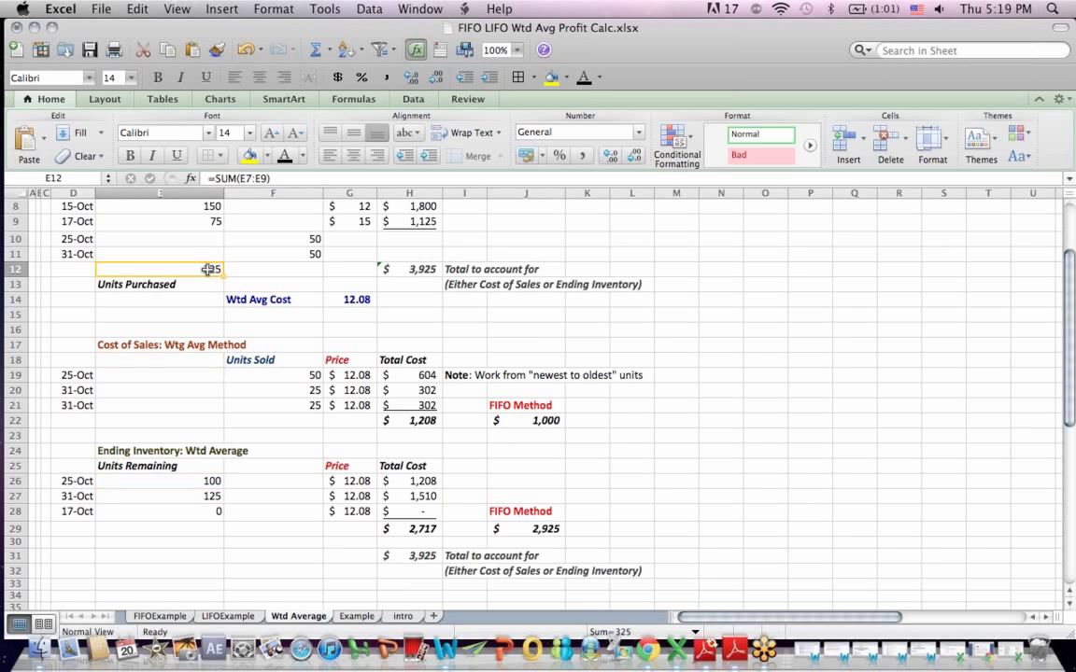
pyautogui.moveTo(312, 376); pyautogui.dragTo(308, 403)
pyautogui.click(189, 483)
pyautogui.moveTo(190, 483); pyautogui.dragTo(189, 525)
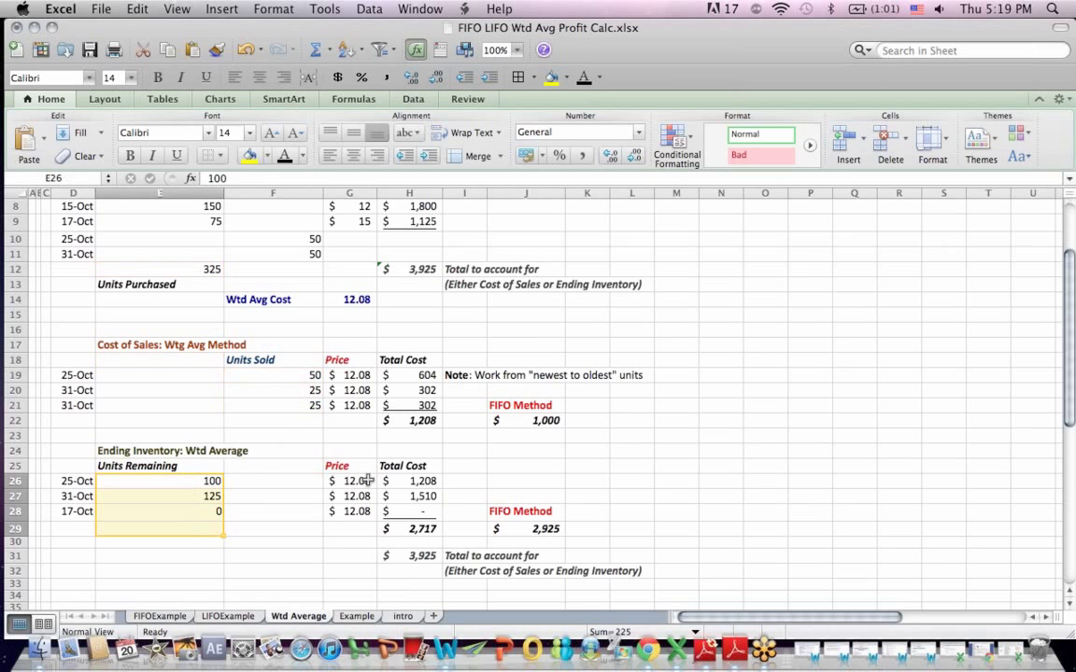
# - Inspect the ending inventory prices in G26 and G27, tracing the G26 formula to the weighted average cost
pyautogui.moveTo(369, 480); pyautogui.dragTo(355, 497)
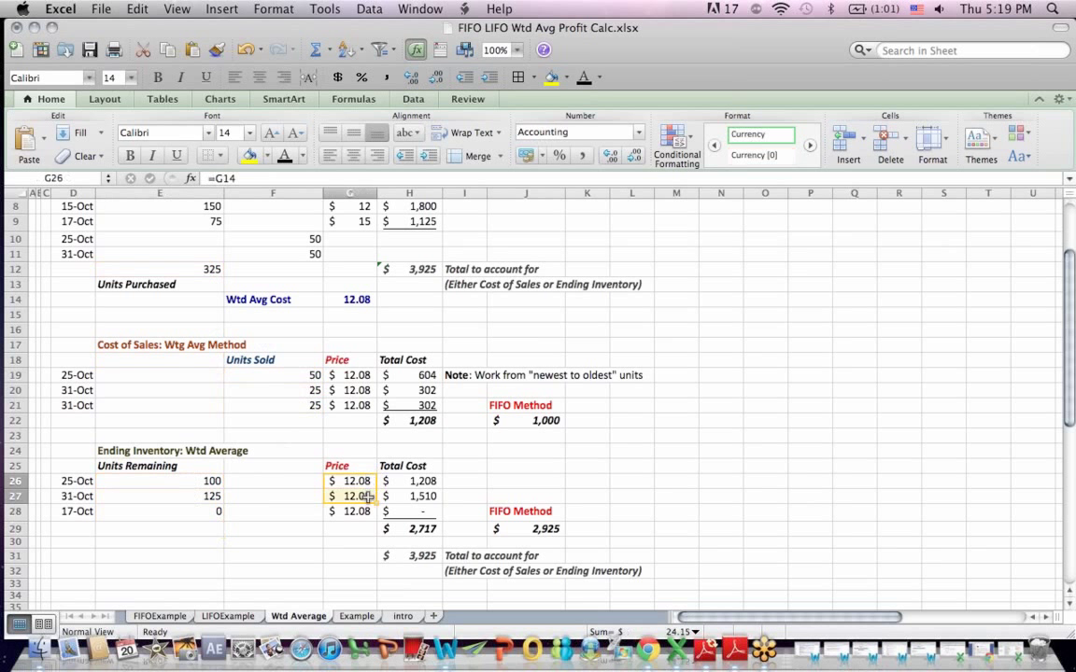
pyautogui.click(409, 480)
pyautogui.click(346, 480)
pyautogui.click(212, 178)
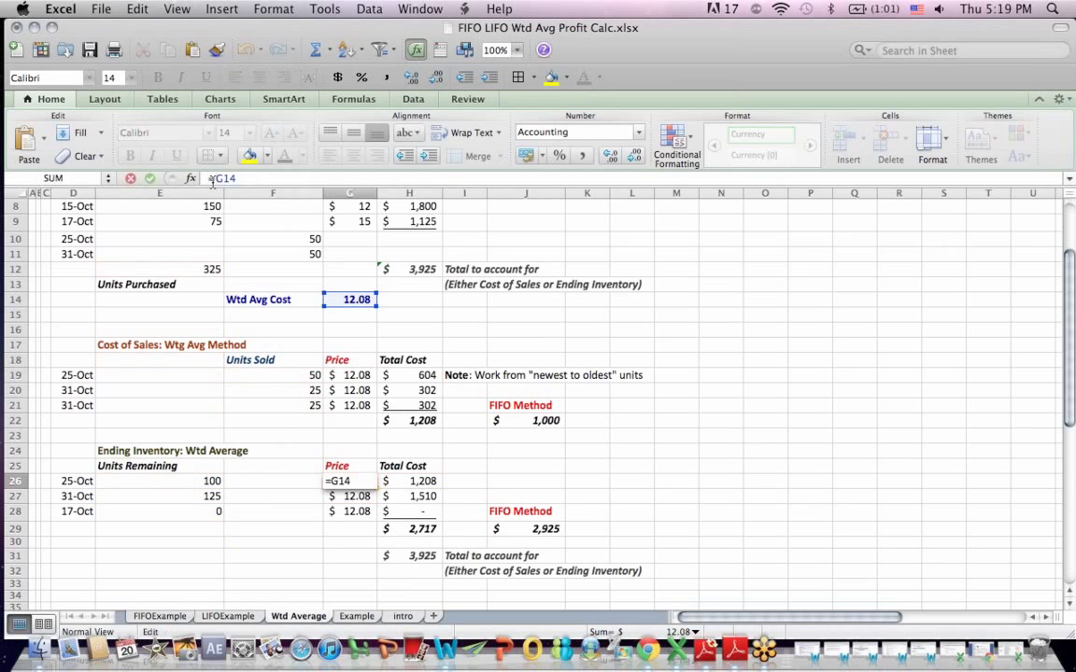
pyautogui.press('Return')
# - Inspect the weighted average ending inventory cost formulas in H26 to H28 and the total formula in H29
pyautogui.click(409, 480)
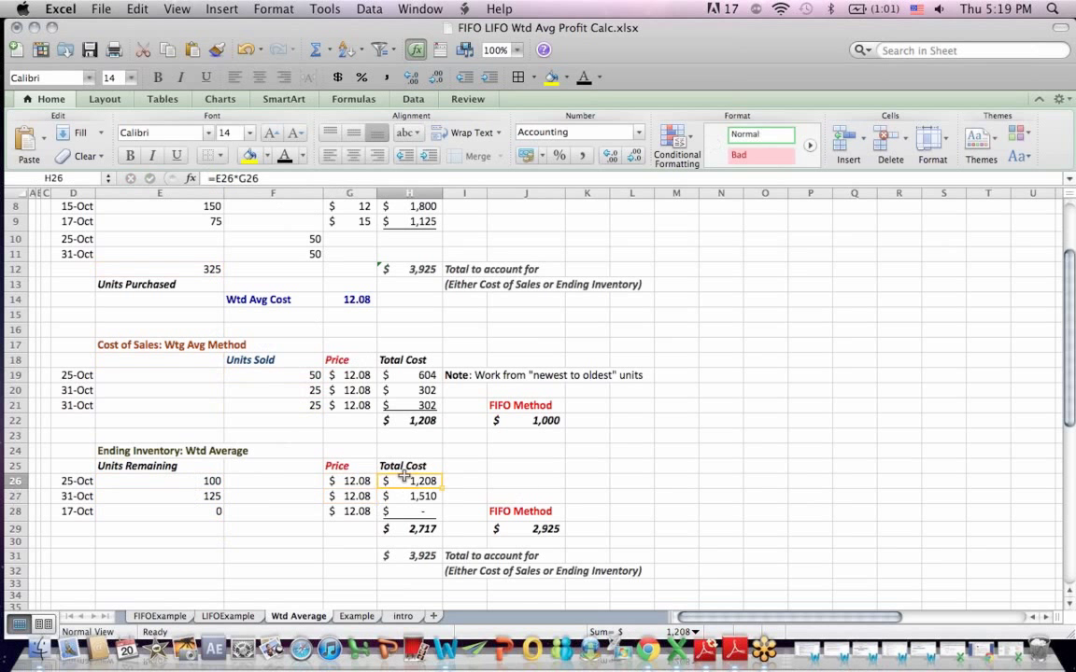
pyautogui.click(239, 179)
pyautogui.press('Return')
pyautogui.click(239, 178)
pyautogui.press('Return')
pyautogui.click(239, 178)
pyautogui.press('Return')
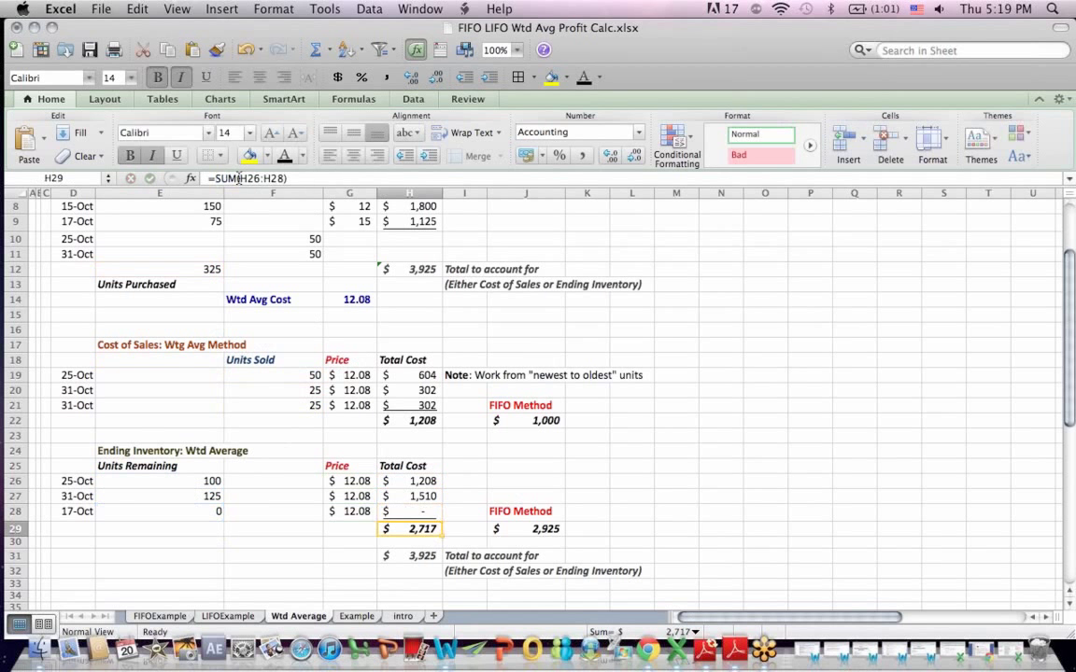
pyautogui.click(239, 178)
pyautogui.press('Return')
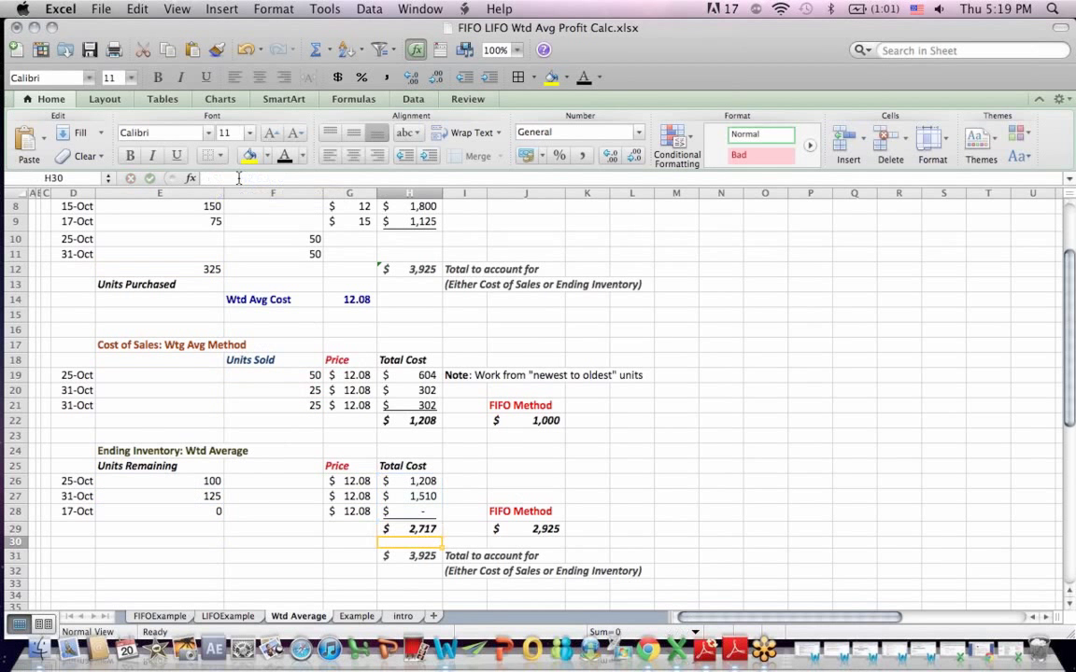
pyautogui.click(165, 450)
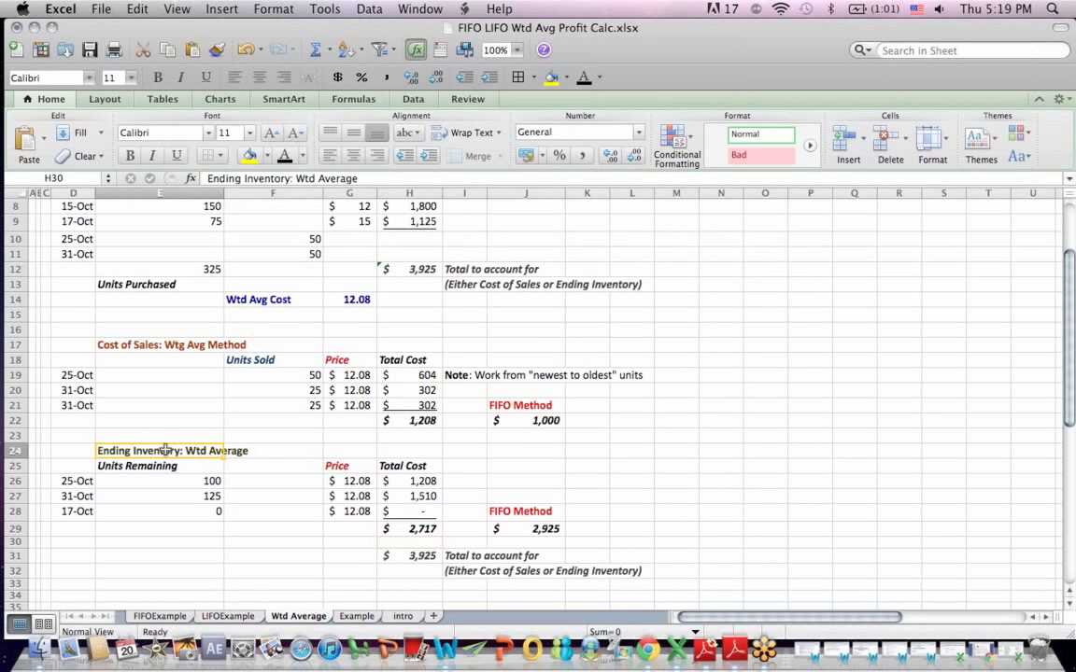
pyautogui.click(419, 530)
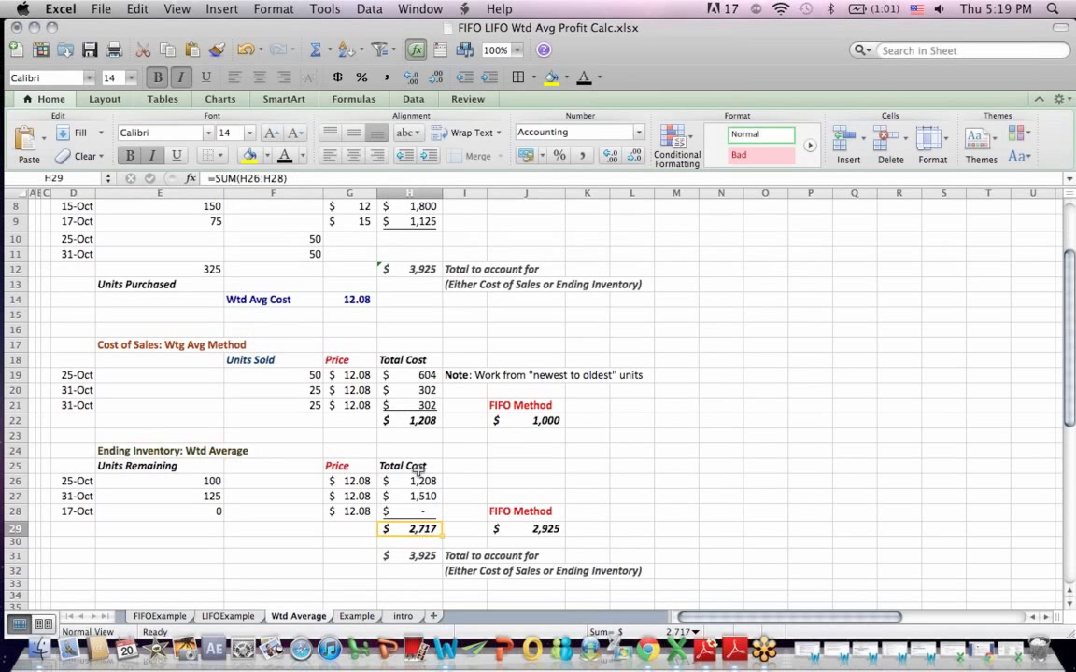
# - Open the FIFOExample sheet and compare the sales figures of the three methods in the Profit Calculation section
pyautogui.click(158, 616)
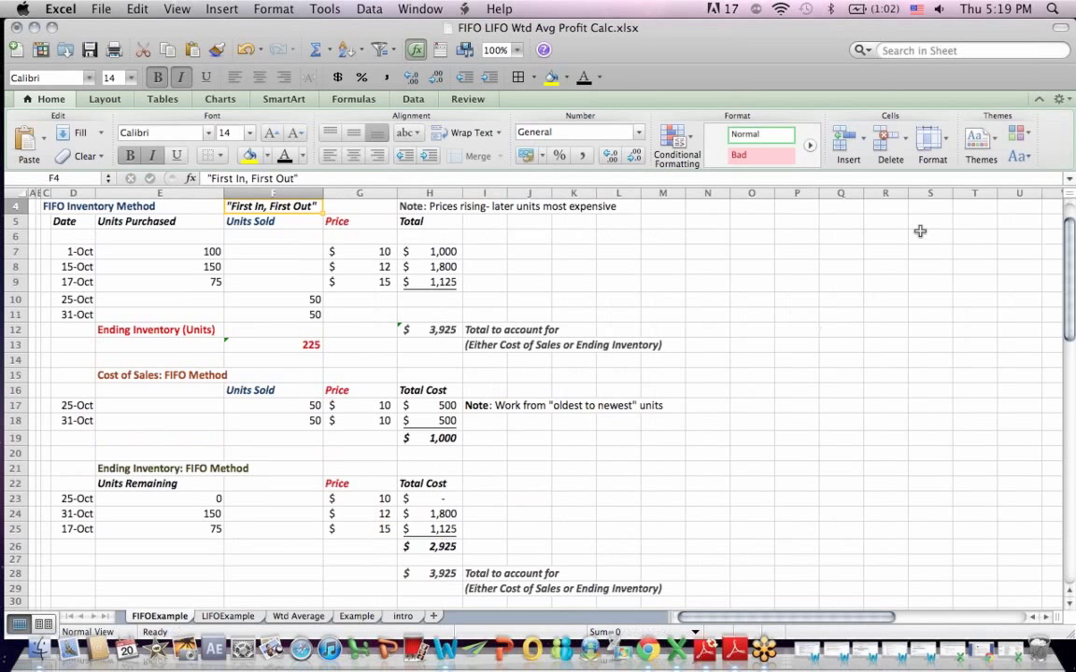
pyautogui.moveTo(1071, 231); pyautogui.dragTo(1073, 348)
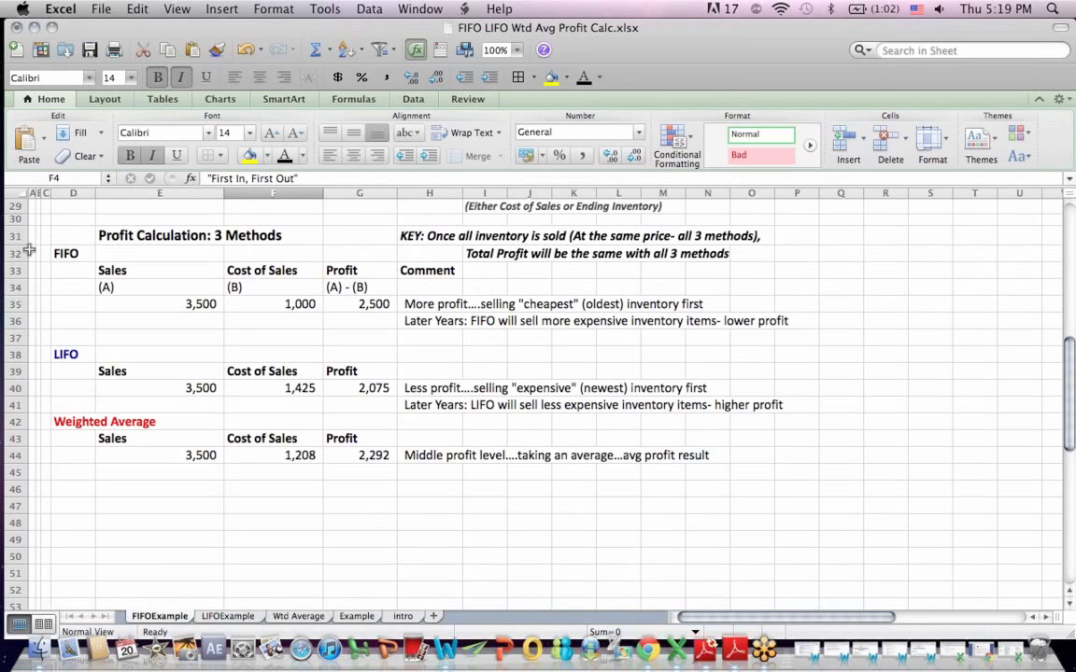
pyautogui.click(87, 254)
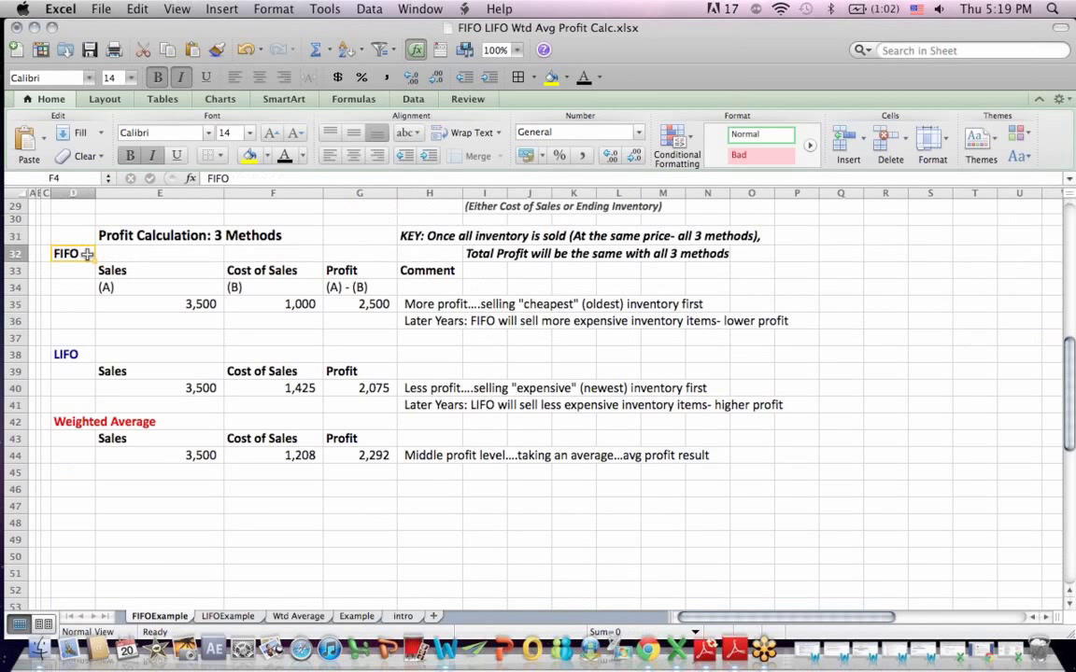
pyautogui.click(164, 305)
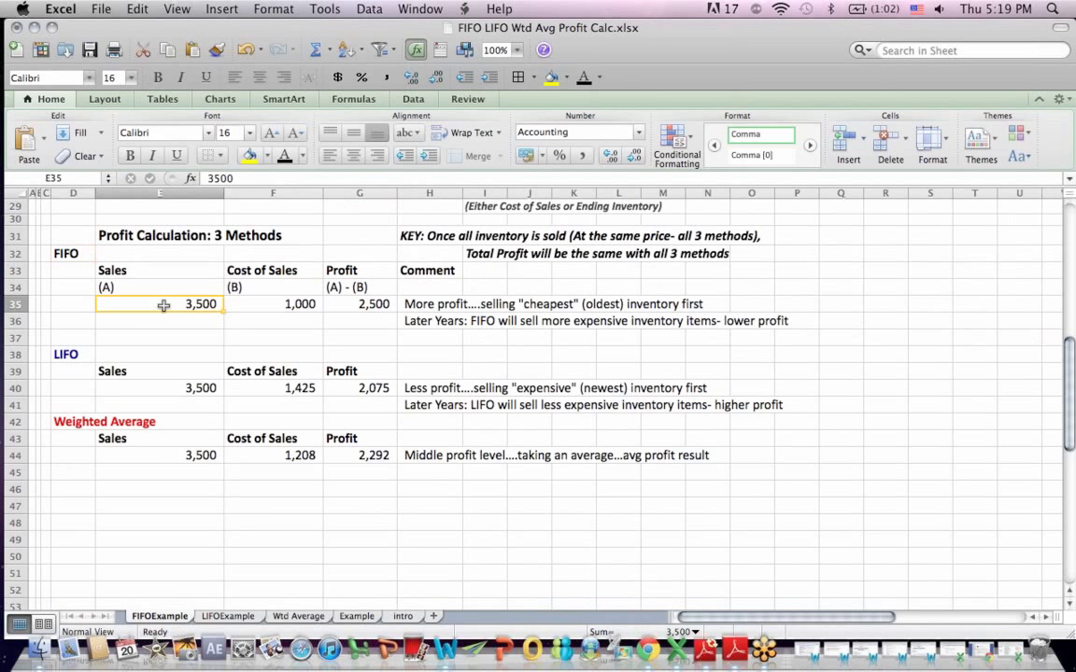
pyautogui.moveTo(161, 271); pyautogui.dragTo(163, 287)
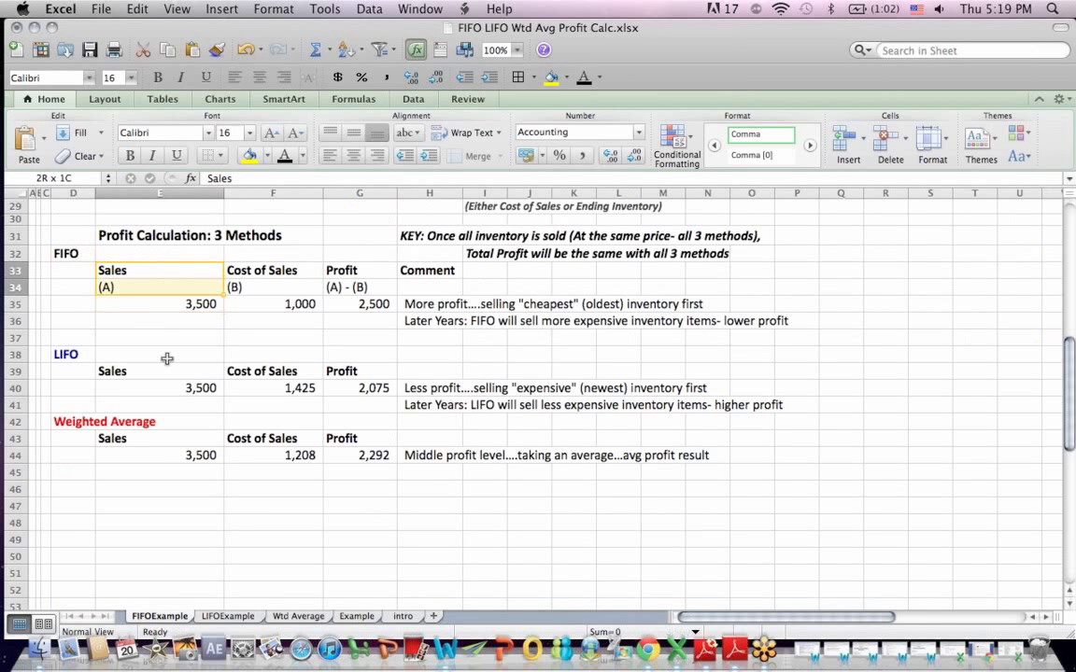
pyautogui.moveTo(166, 359); pyautogui.dragTo(175, 484)
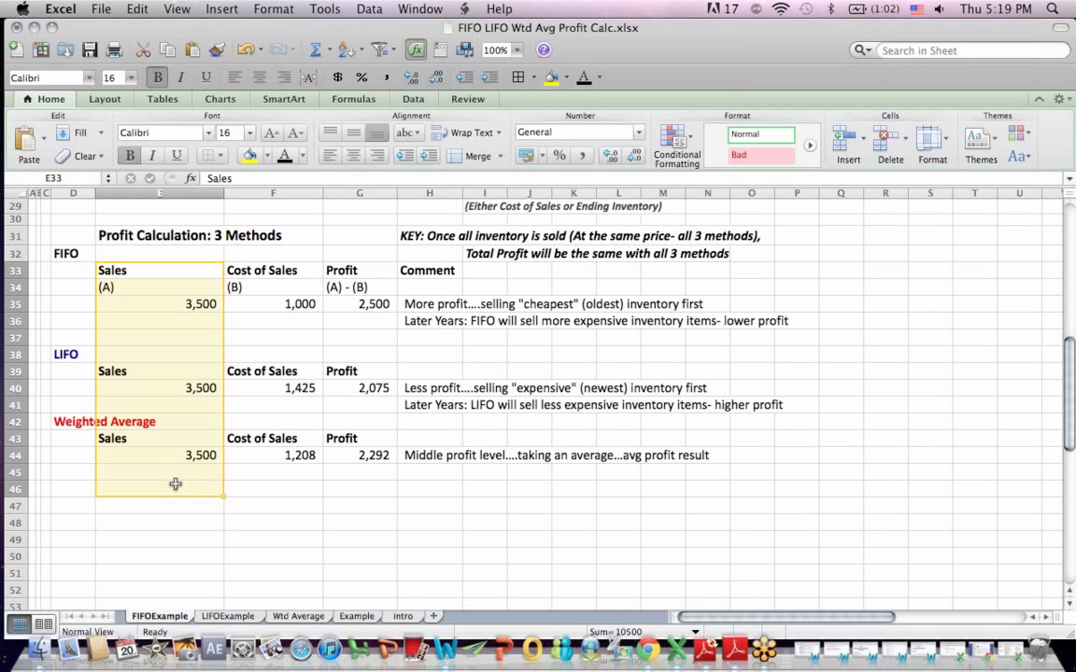
# - Inspect the FIFO cost of sales formula in F35 and the FIFO profit formula in G35
pyautogui.click(278, 319)
pyautogui.click(85, 252)
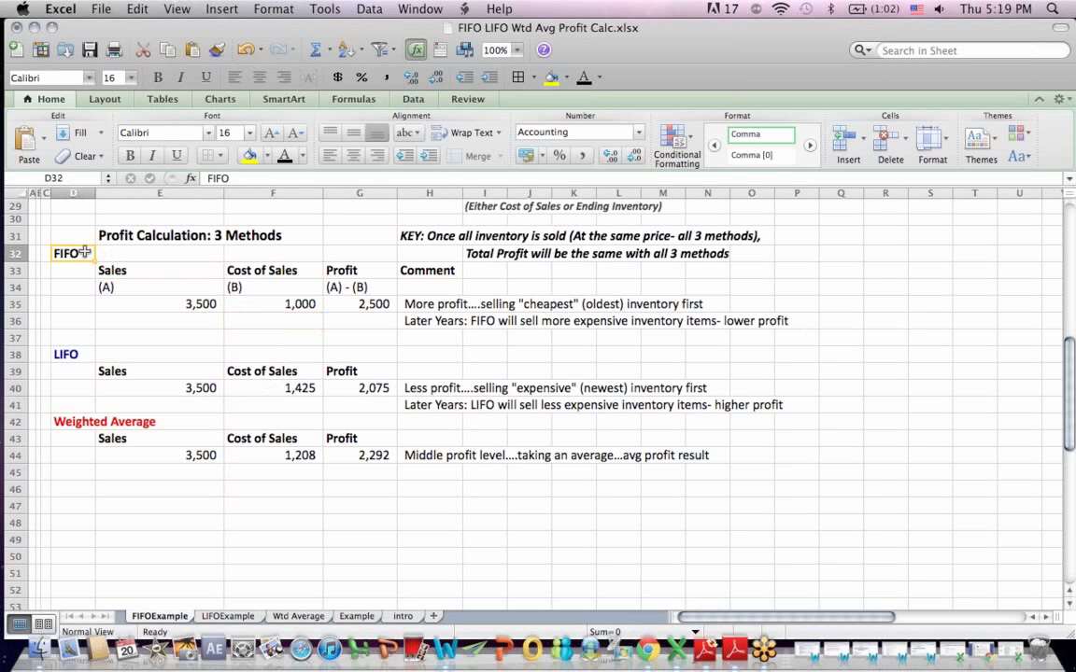
pyautogui.click(240, 270)
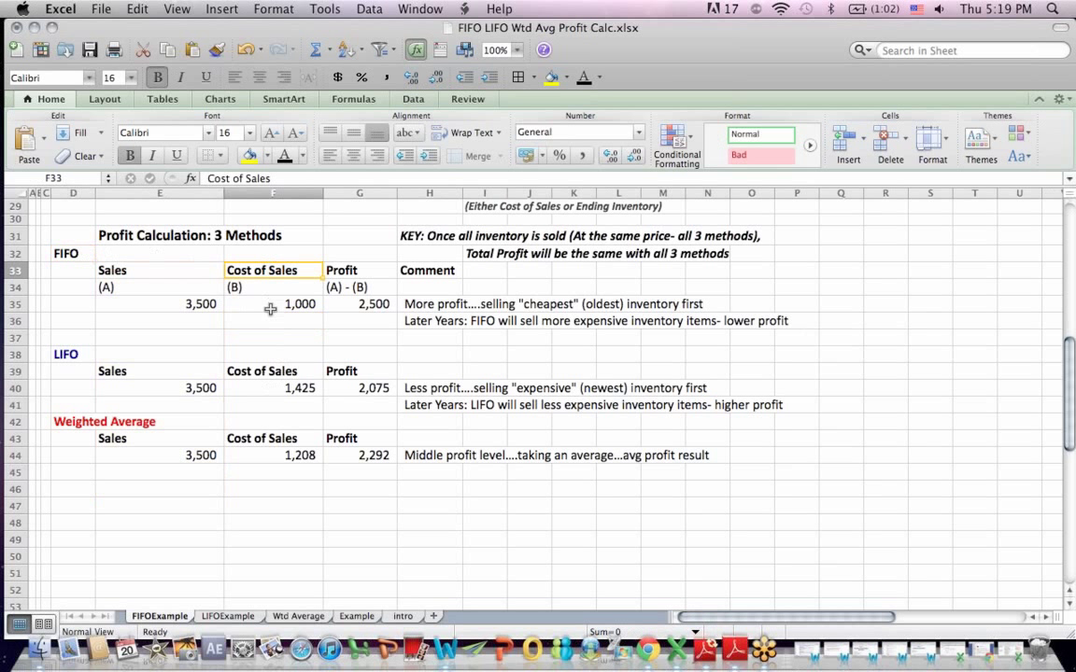
pyautogui.click(271, 307)
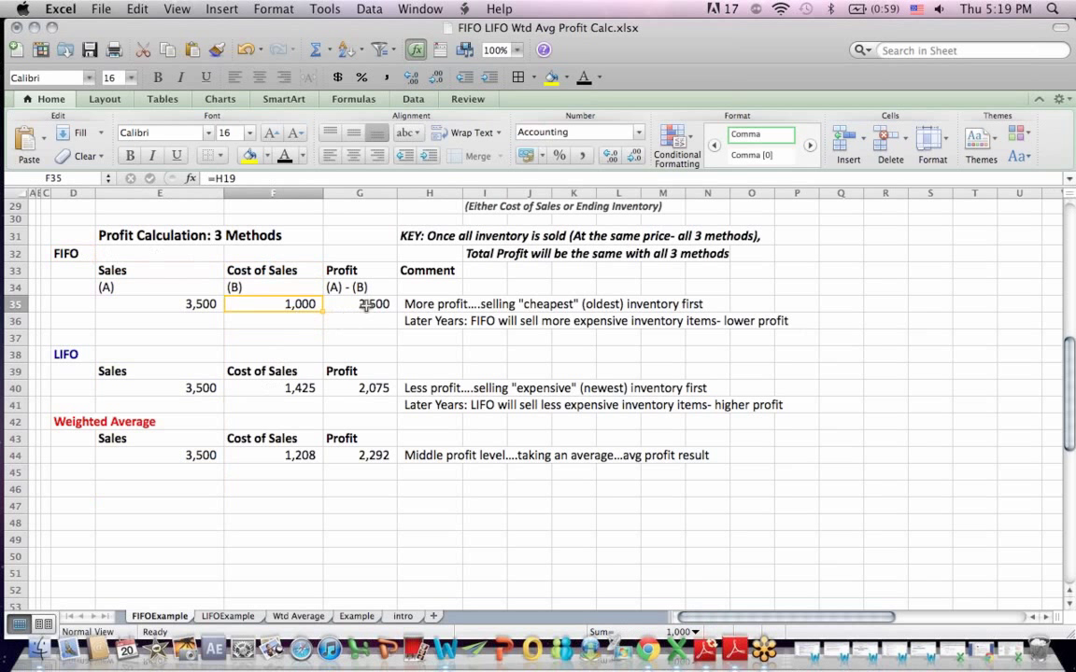
pyautogui.click(366, 308)
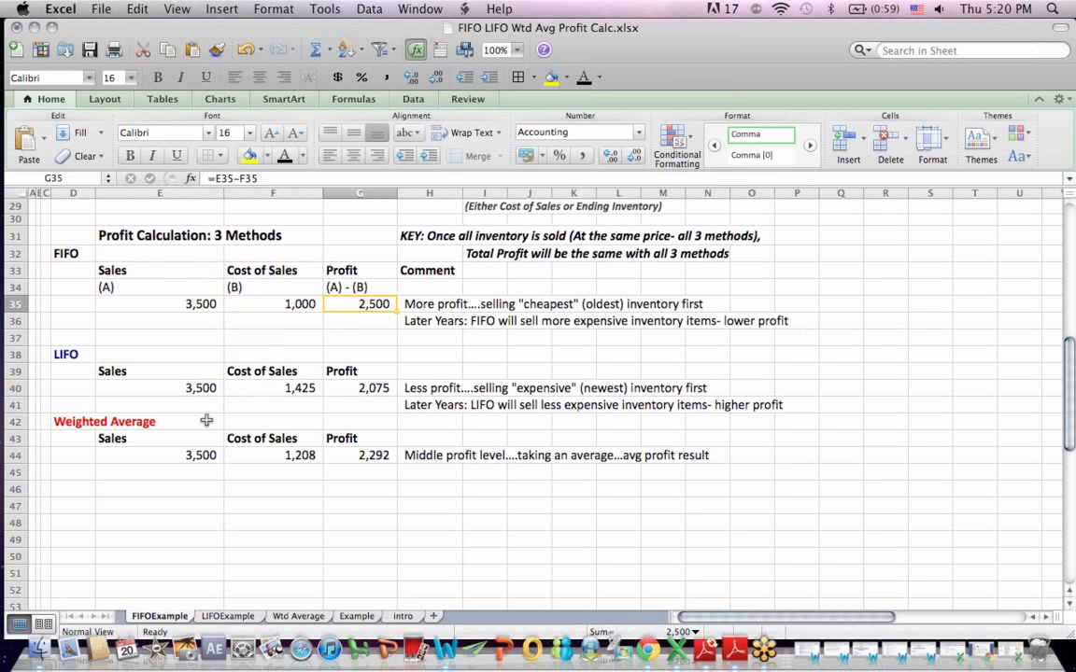
# - Review the sales in E34 to E44 and the LIFO cost of sales in F40, comparing LIFO profit in G40 with FIFO profit in G35
pyautogui.moveTo(182, 287); pyautogui.dragTo(196, 456)
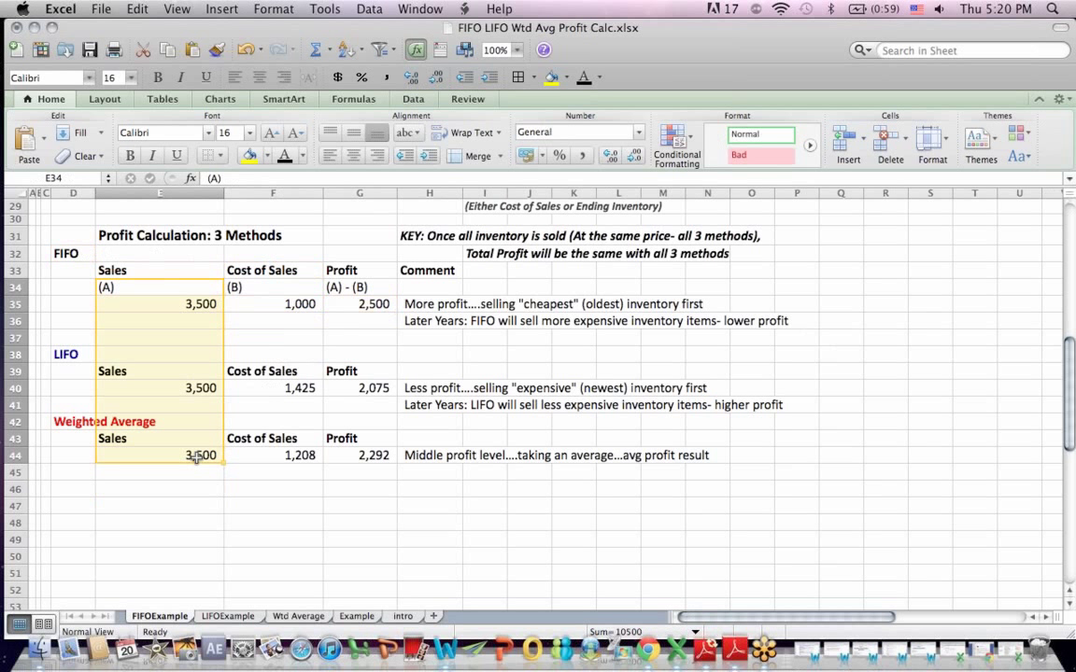
pyautogui.click(273, 388)
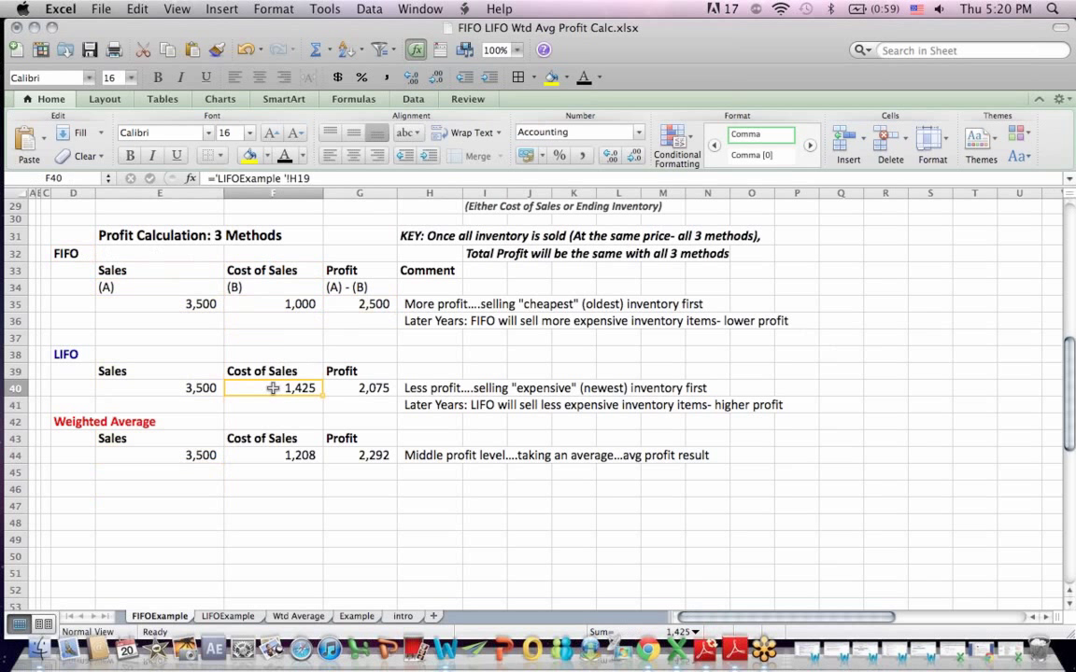
pyautogui.click(379, 389)
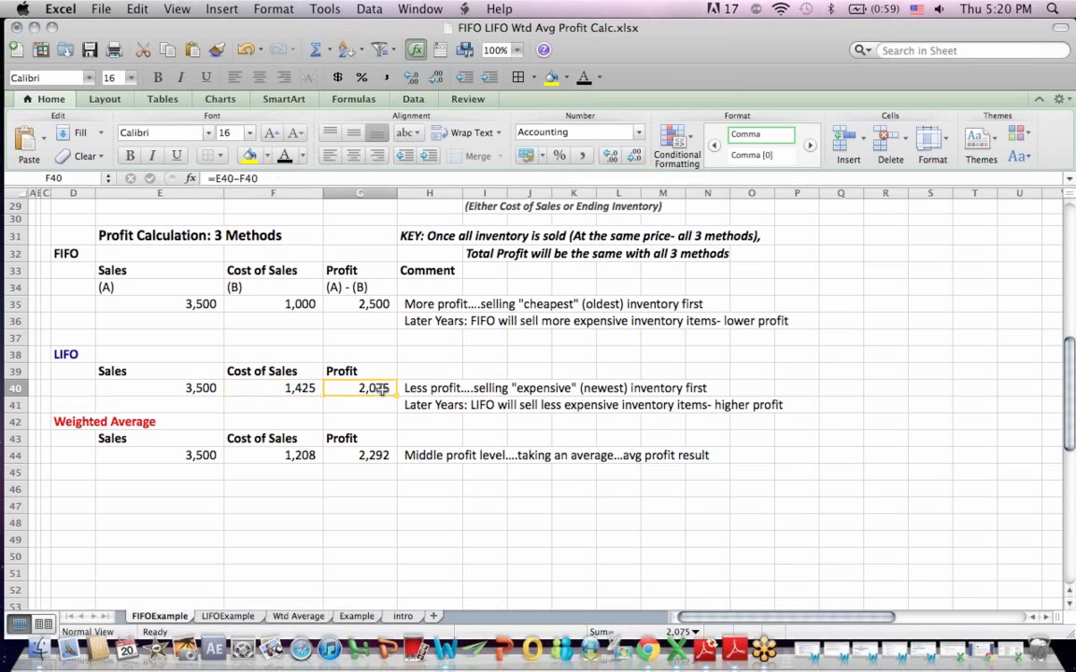
pyautogui.click(370, 304)
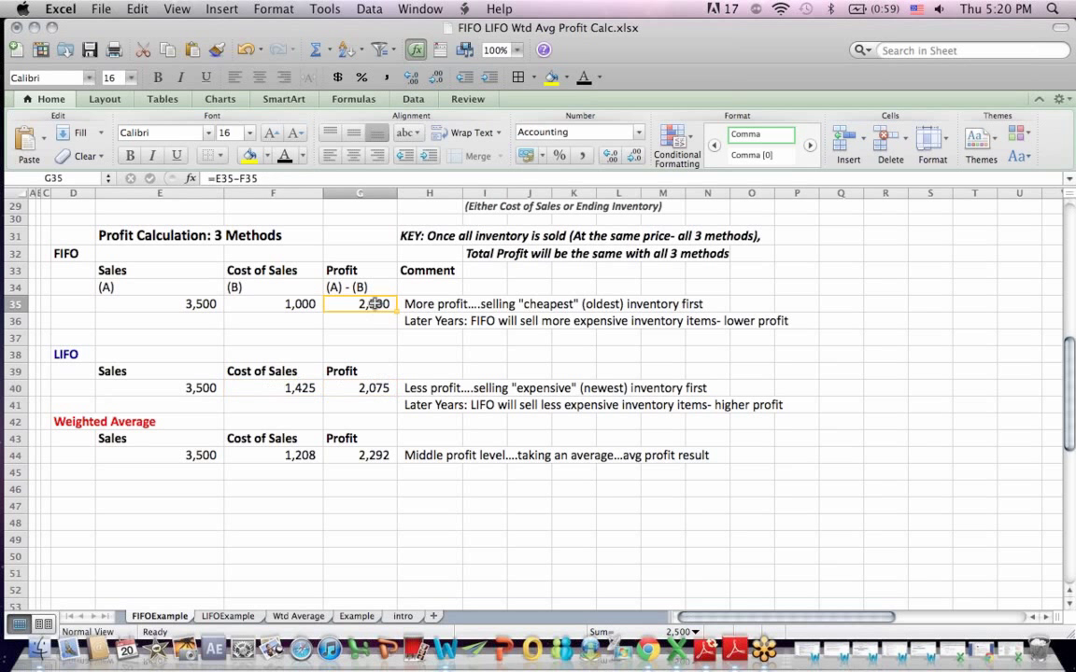
pyautogui.click(372, 390)
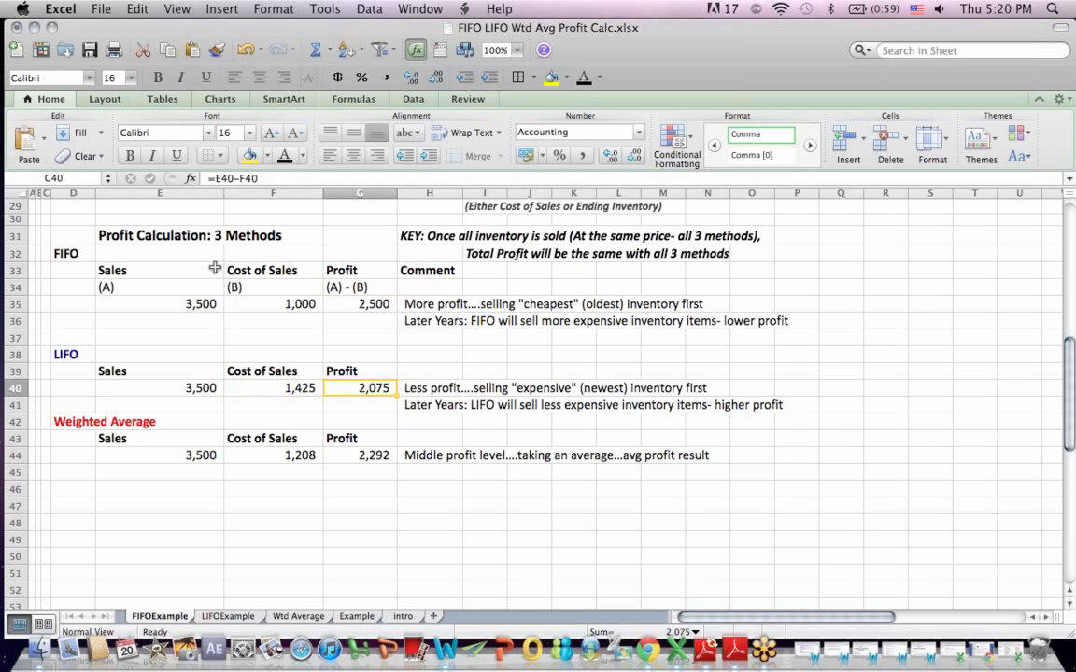
# - Review the Later Years comments for FIFO in row 36 and LIFO in row 41
pyautogui.moveTo(467, 321); pyautogui.dragTo(790, 293)
pyautogui.click(491, 442)
pyautogui.moveTo(479, 404); pyautogui.dragTo(768, 406)
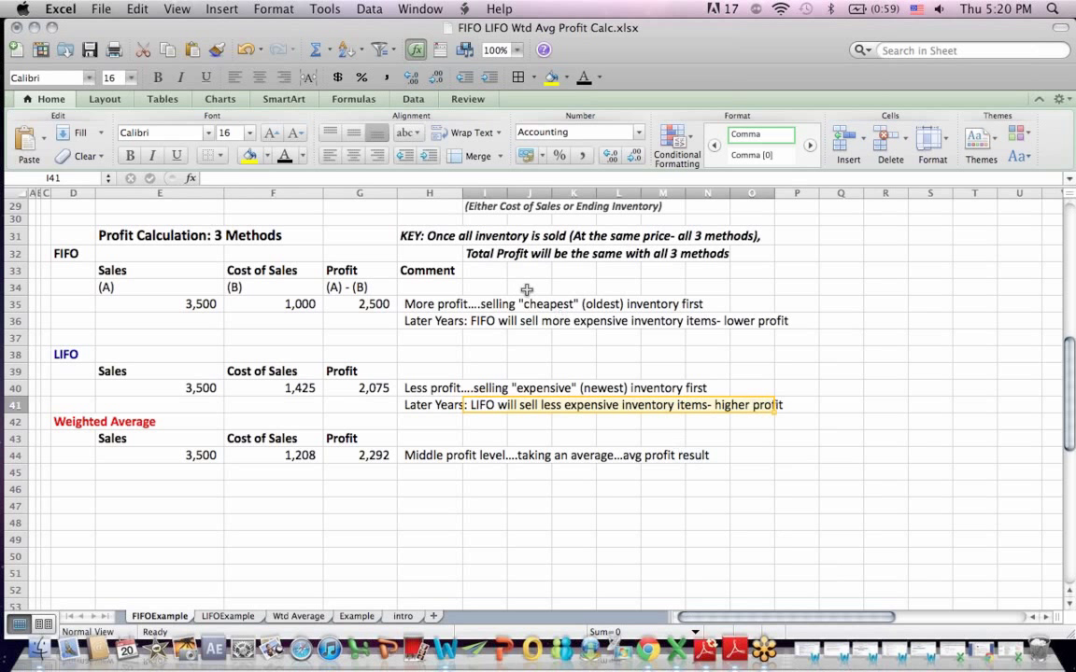
# - Show the intro sheet, and switch to Chrome to review the Toughest Accounting Topics live chats page and its upcoming courses
pyautogui.click(402, 616)
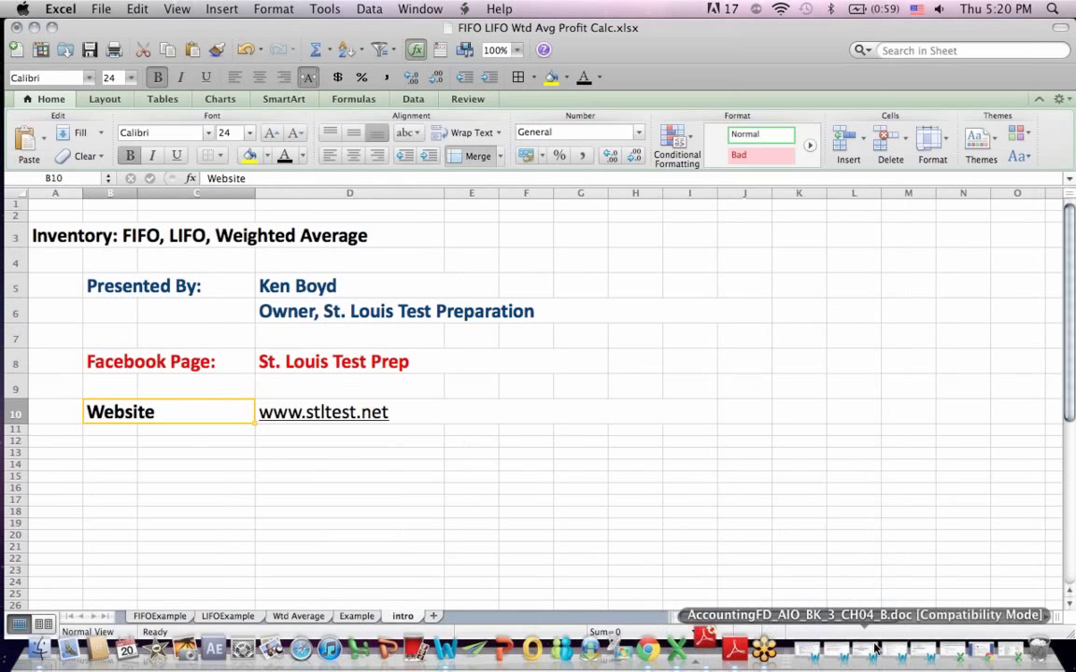
pyautogui.click(901, 651)
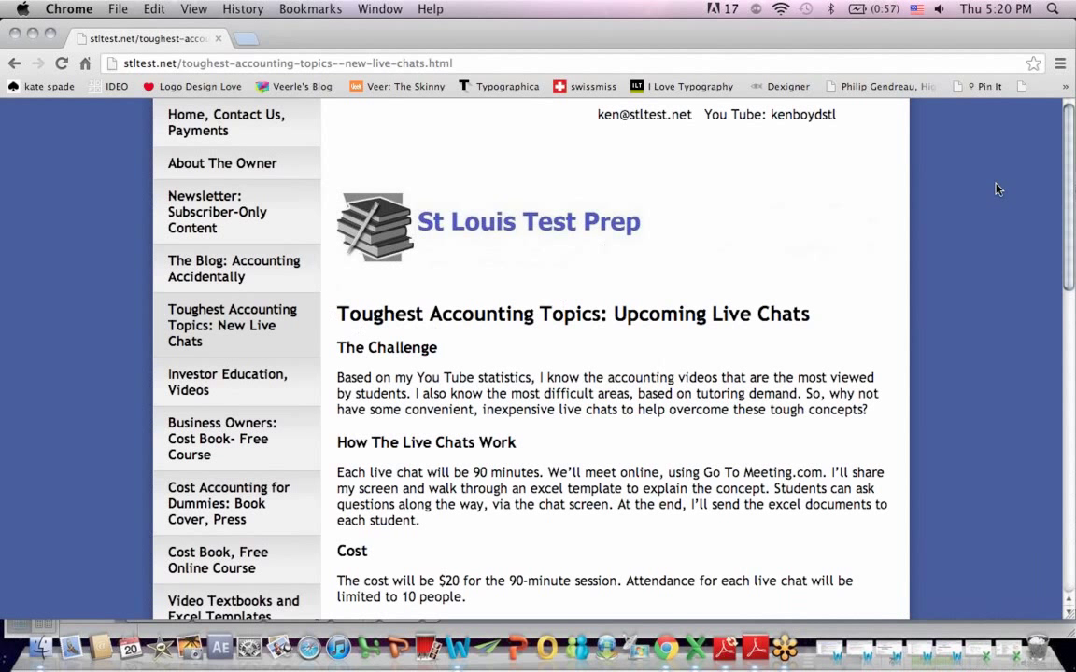
pyautogui.moveTo(1071, 124); pyautogui.dragTo(1071, 297)
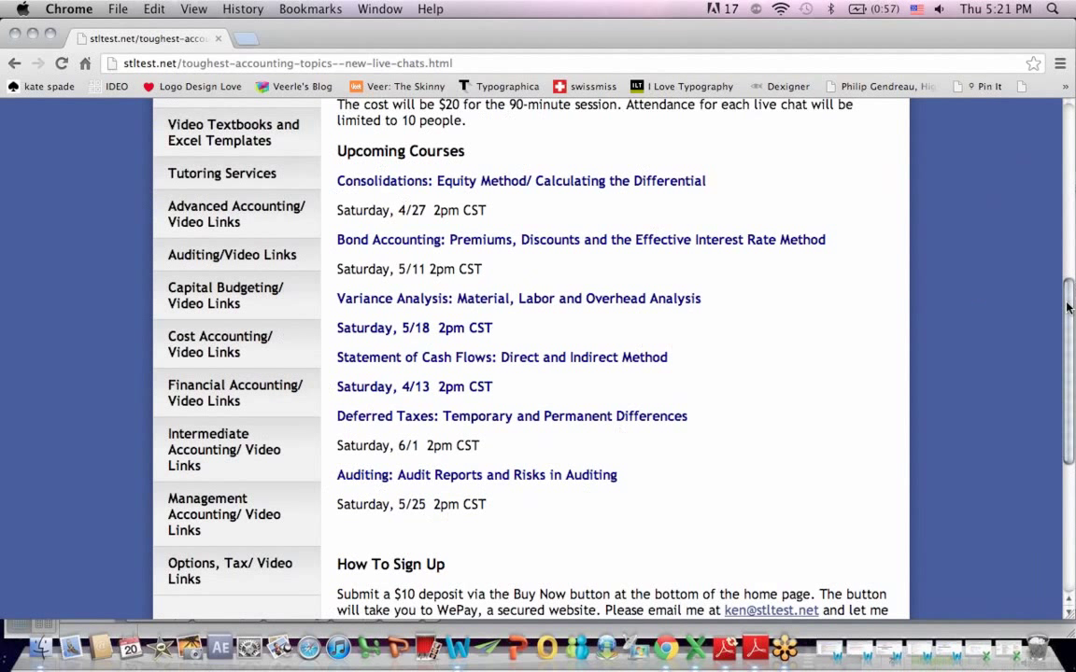
pyautogui.moveTo(1070, 309); pyautogui.dragTo(1070, 166)
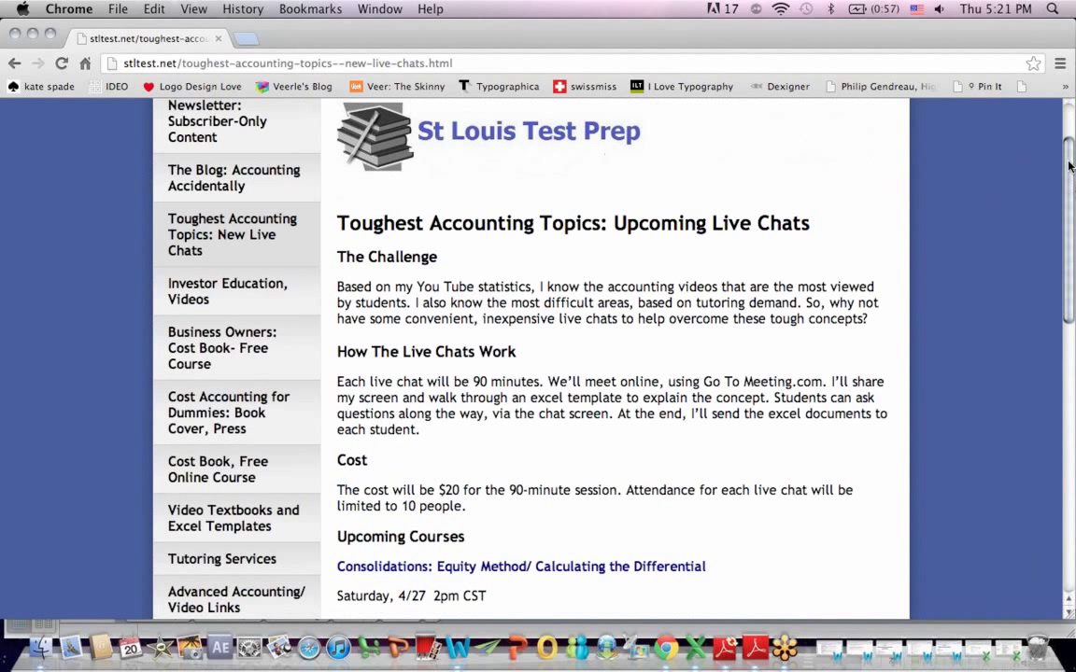
# - Open the Cost Accounting for Dummies book cover page on the St Louis Test Prep site and view the cover
pyautogui.click(194, 413)
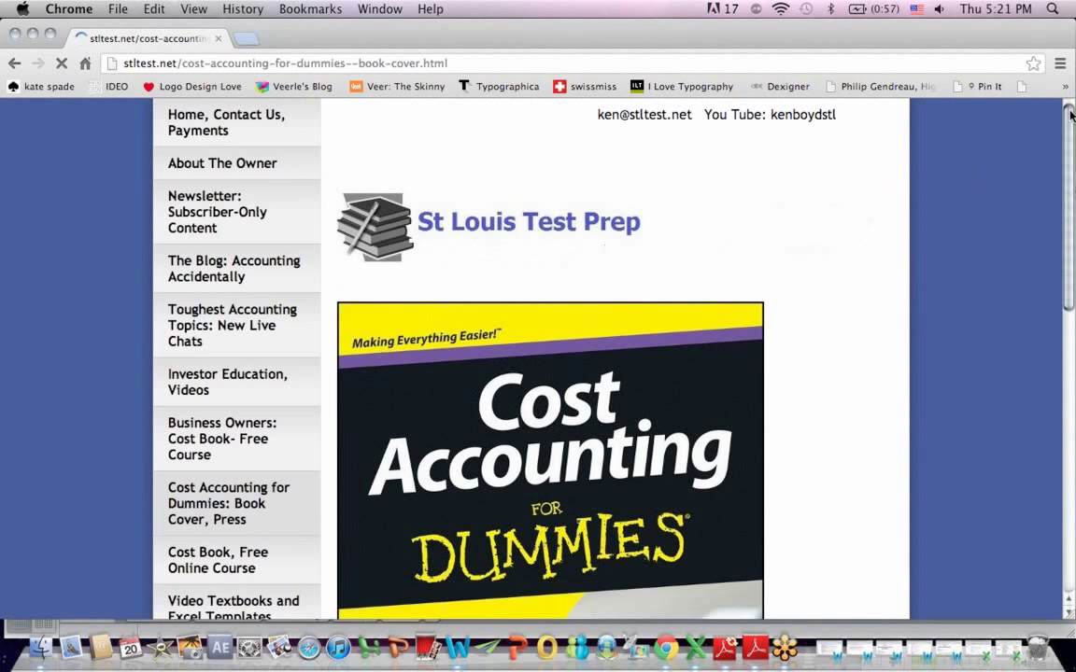
pyautogui.moveTo(1071, 114); pyautogui.dragTo(1071, 149)
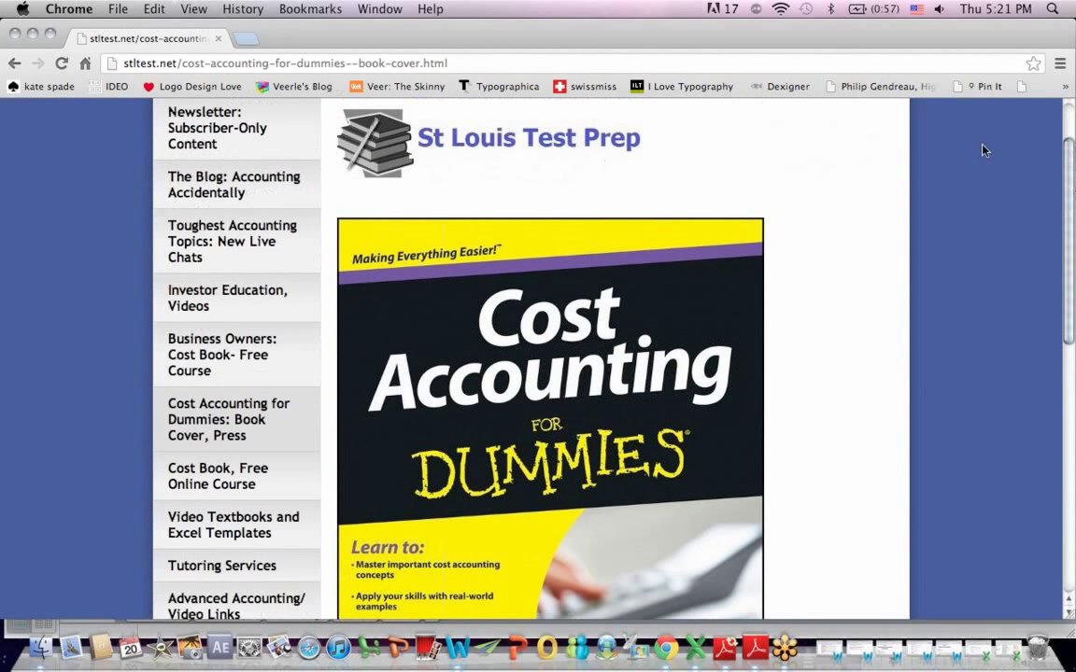